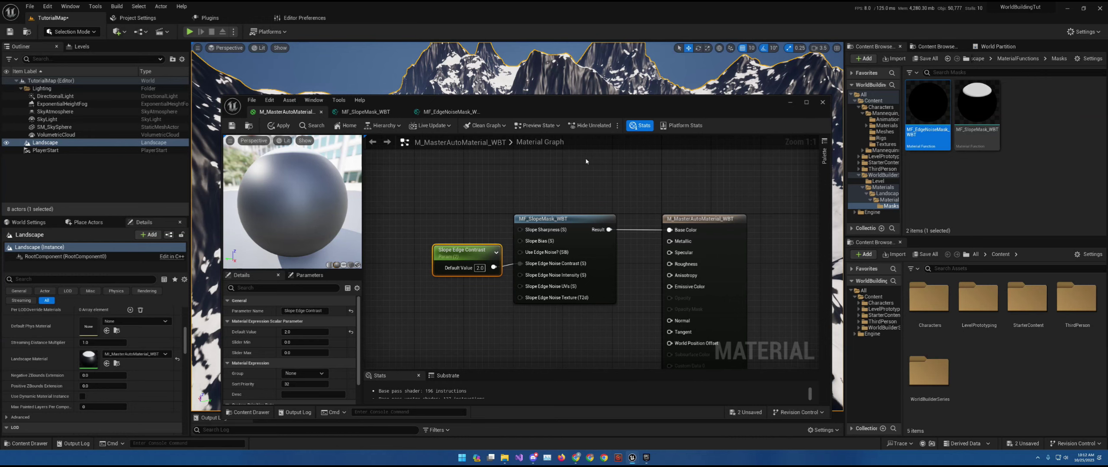
# Create a new folder named MaskFunctions inside the Masks folder
pyautogui.moveTo(591, 102); pyautogui.dragTo(735, 278)
pyautogui.moveTo(606, 181); pyautogui.dragTo(692, 188, button='right')
pyautogui.moveTo(428, 135); pyautogui.dragTo(335, 131, button='right')
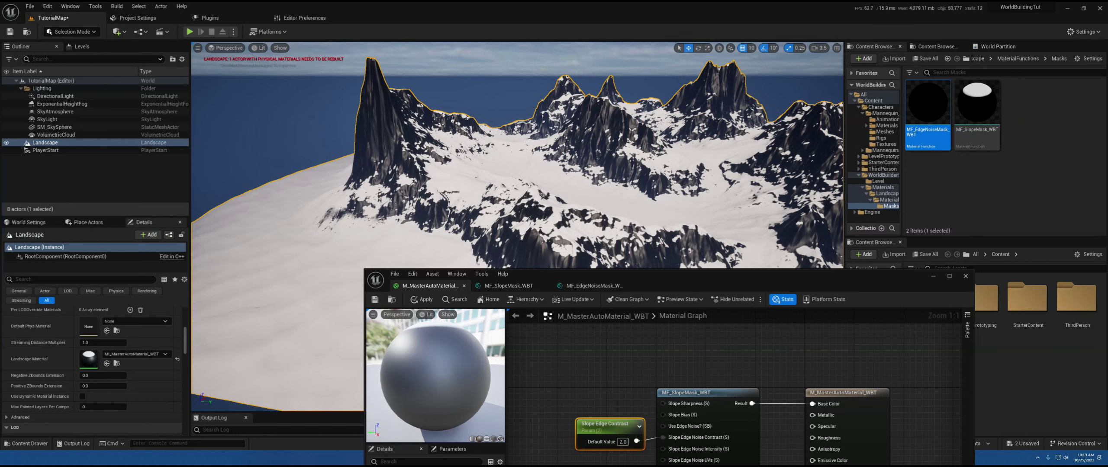
pyautogui.moveTo(693, 280); pyautogui.dragTo(526, 175)
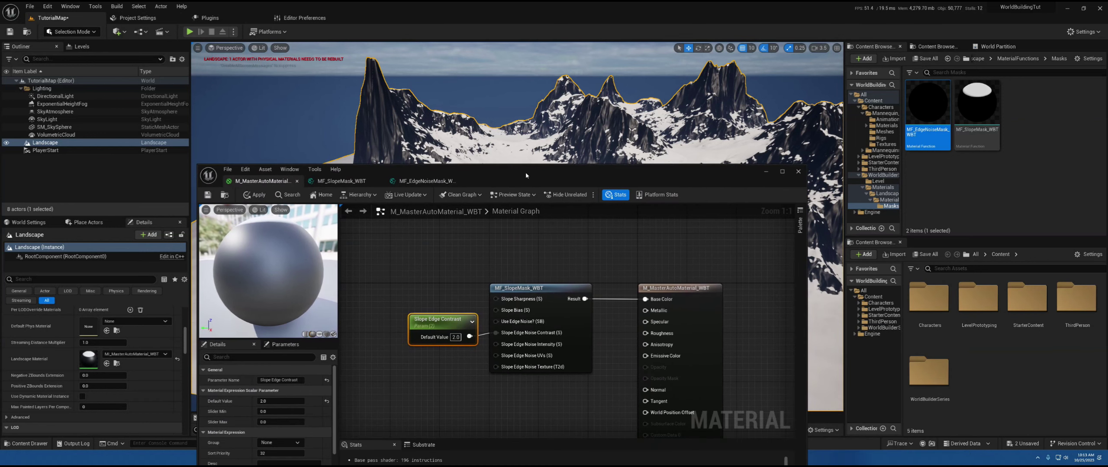
pyautogui.click(988, 178)
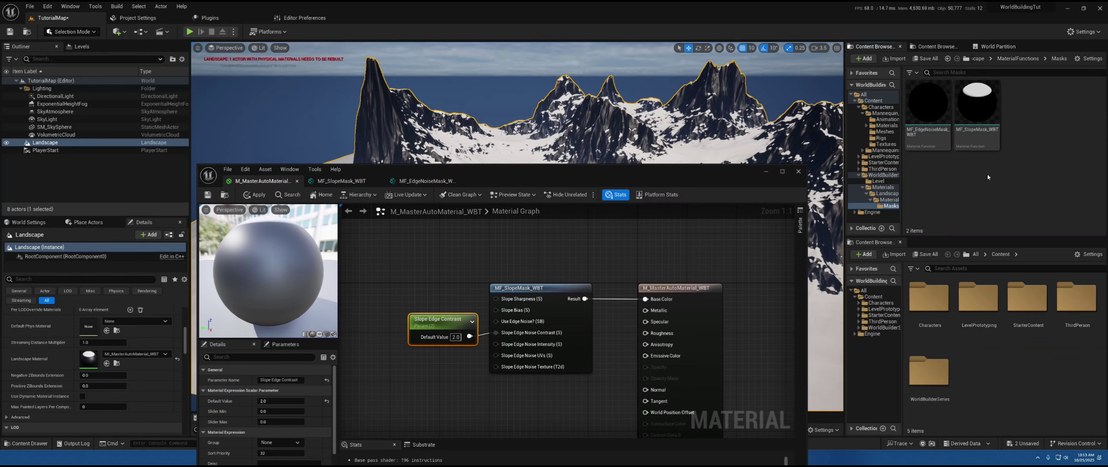
pyautogui.rightClick(929, 157)
pyautogui.click(800, 207)
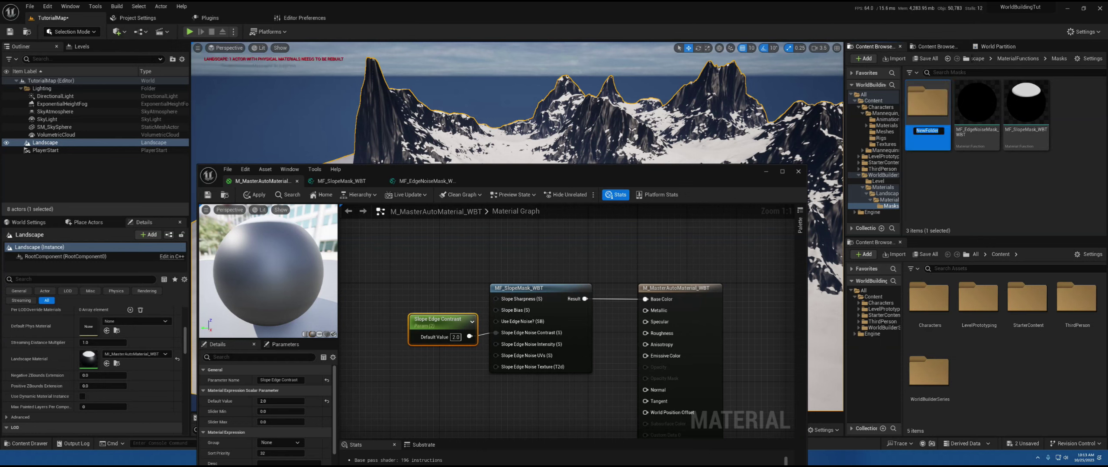
pyautogui.write('Functio')
pyautogui.press('BackSpace')
pyautogui.press('BackSpace')
pyautogui.press('BackSpace')
pyautogui.press('BackSpace')
pyautogui.press('BackSpace')
pyautogui.press('BackSpace')
pyautogui.press('BackSpace')
pyautogui.write('M')
pyautogui.write('ask')
pyautogui.write('Func')
pyautogui.write('tions')
pyautogui.click(1031, 205)
# Move MF_EdgeNoiseMask_WBT into MaskFunctions and open that folder
pyautogui.moveTo(976, 106); pyautogui.dragTo(916, 114)
pyautogui.click(938, 128)
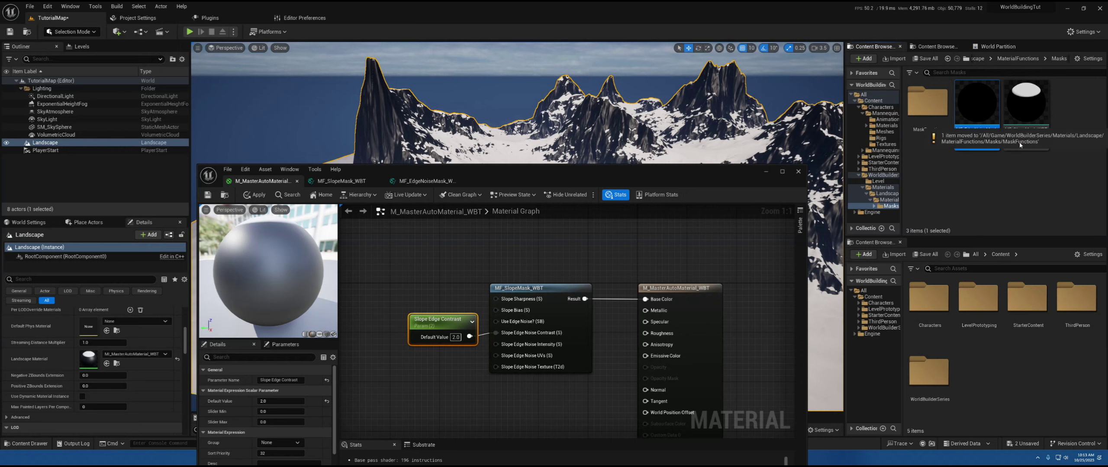
pyautogui.doubleClick(929, 112)
# Create a Material Function named MF_HeightDetermination_WBT in MaskFunctions and open it
pyautogui.rightClick(984, 126)
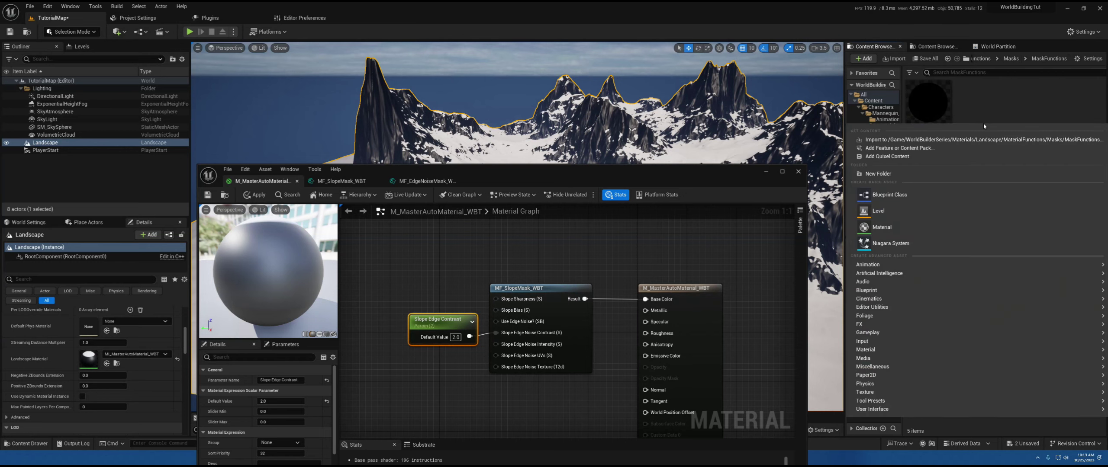
pyautogui.write('material')
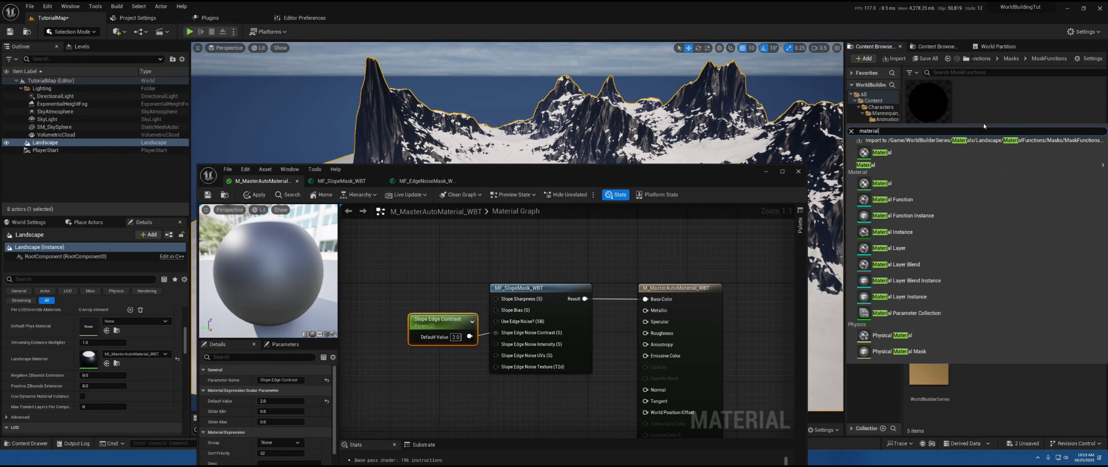
pyautogui.write(' func')
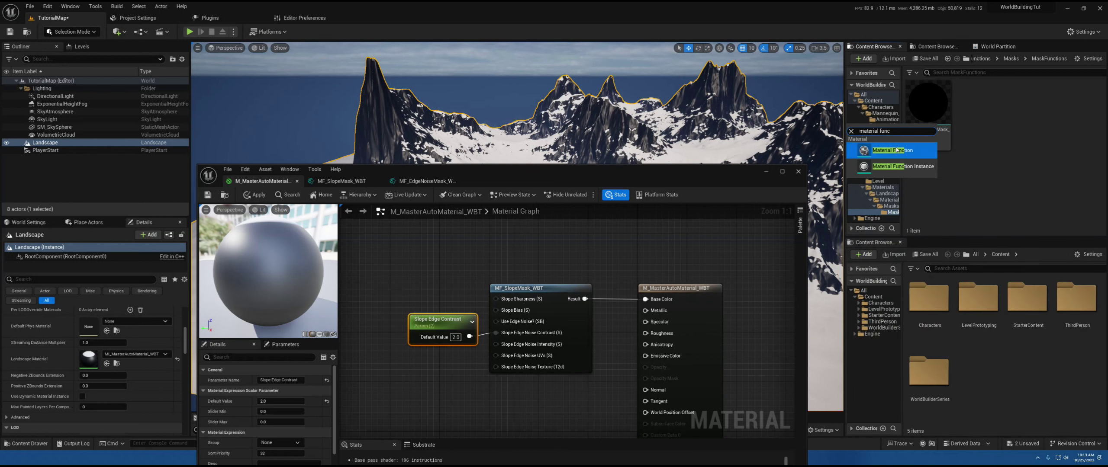
pyautogui.press('Return')
pyautogui.write('MF')
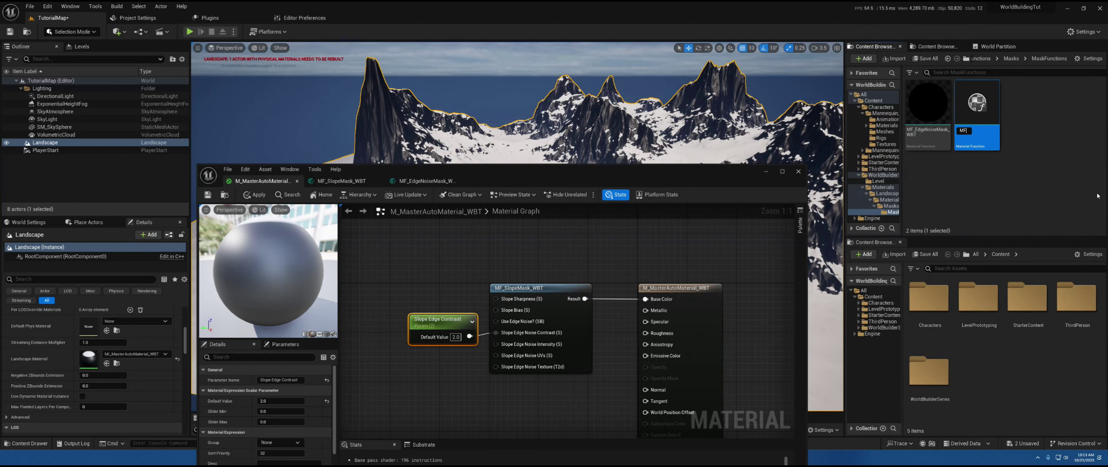
pyautogui.write('_Height')
pyautogui.write('Determination')
pyautogui.write('_')
pyautogui.write('WBT')
pyautogui.press('Return')
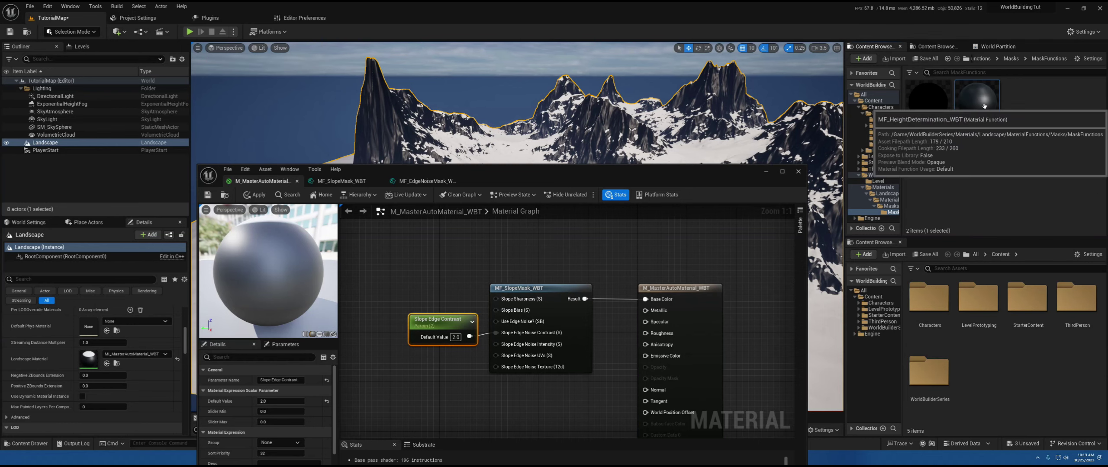
pyautogui.doubleClick(977, 115)
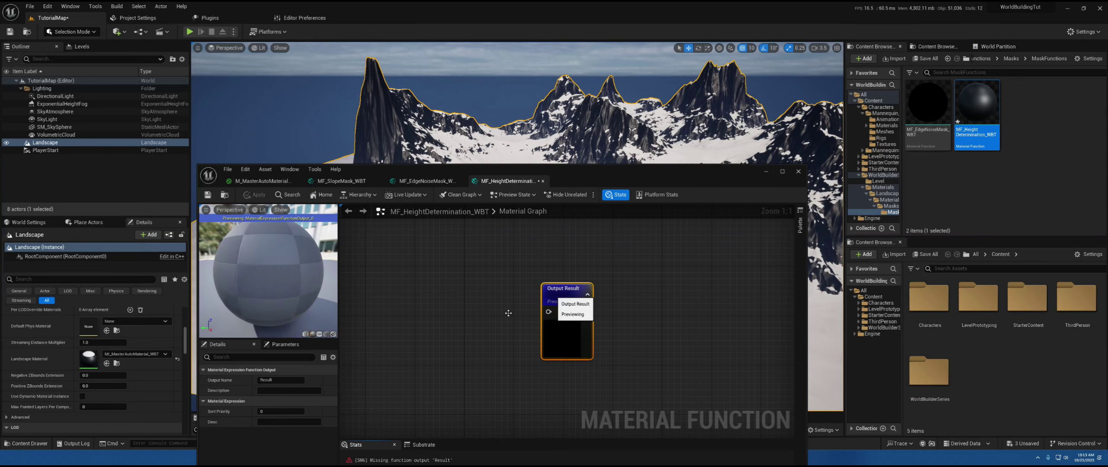
# In the maximized function editor, add a function input named World Position with its preview collapsed
pyautogui.moveTo(661, 173); pyautogui.dragTo(688, 65)
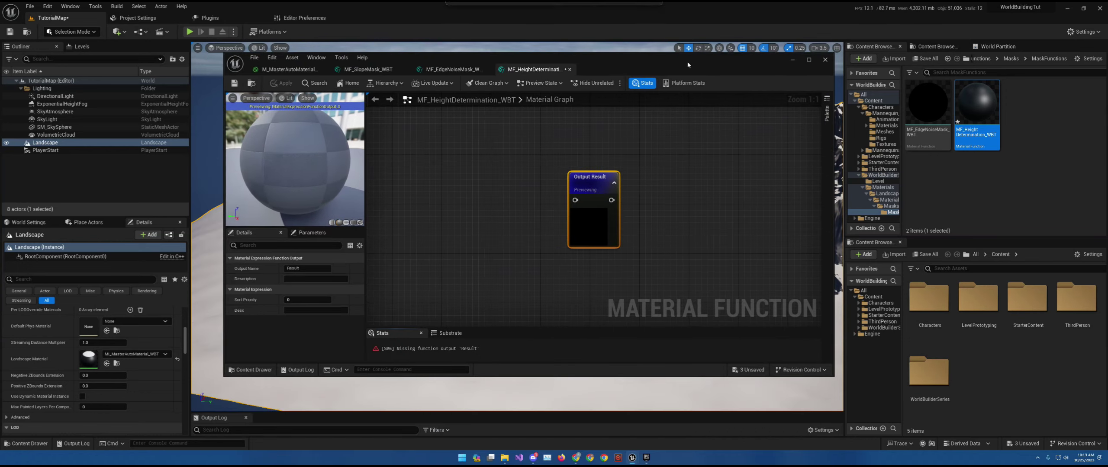
pyautogui.click(809, 60)
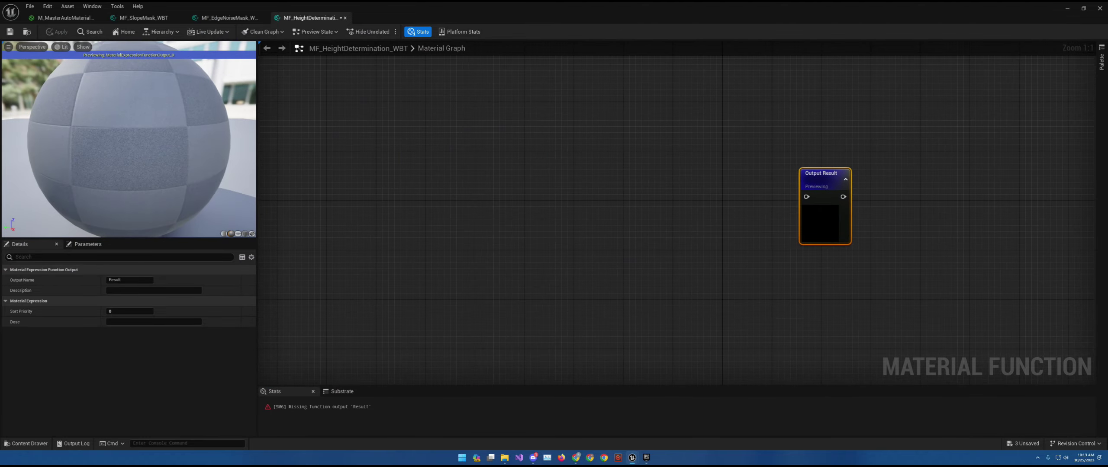
pyautogui.moveTo(590, 199)
pyautogui.mouseDown(button='right')
pyautogui.moveTo(556, 189)
pyautogui.moveTo(594, 203)
pyautogui.mouseUp(button='right')
pyautogui.rightClick(423, 136)
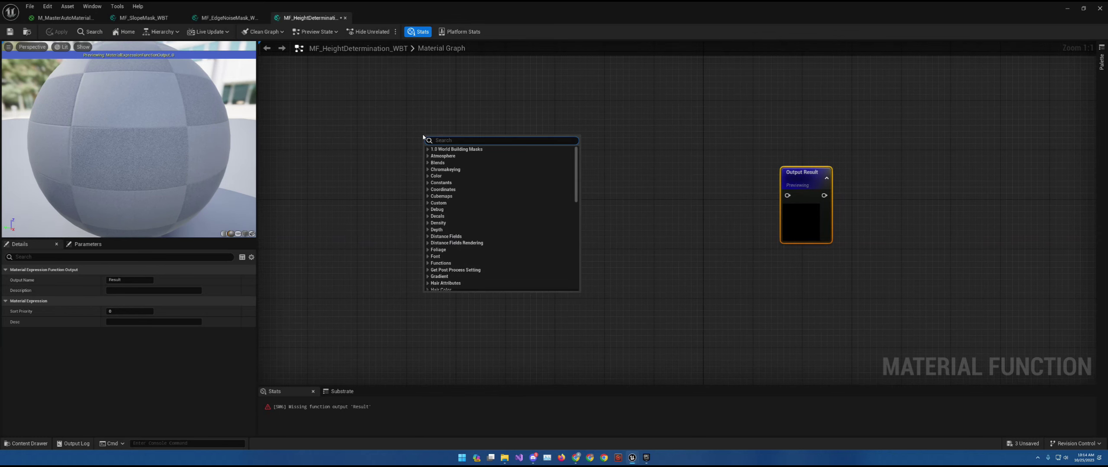
pyautogui.write('input')
pyautogui.press('Return')
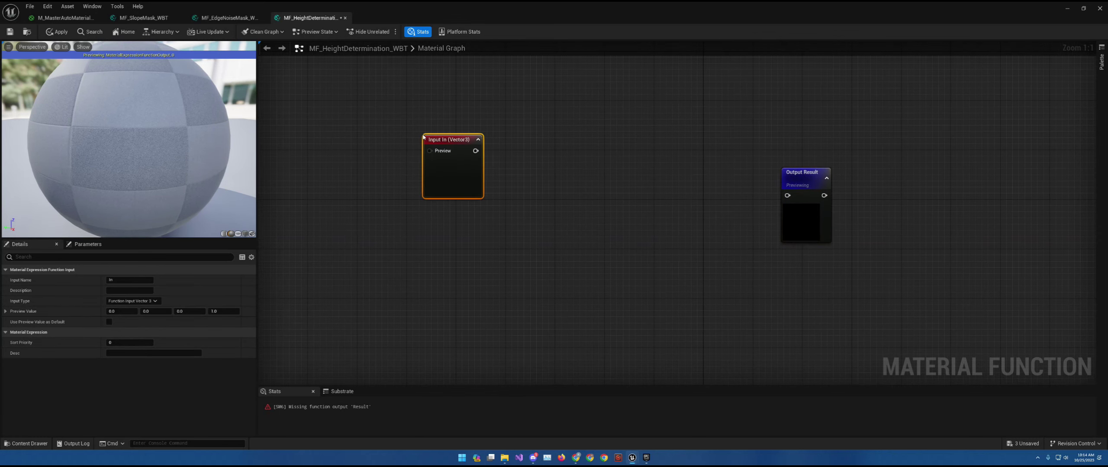
pyautogui.click(479, 140)
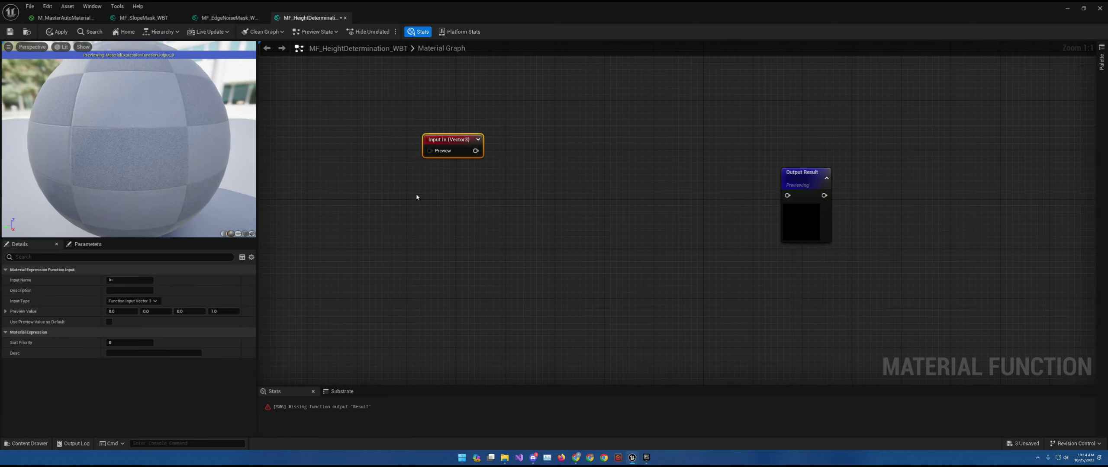
pyautogui.moveTo(416, 197); pyautogui.dragTo(454, 205, button='right')
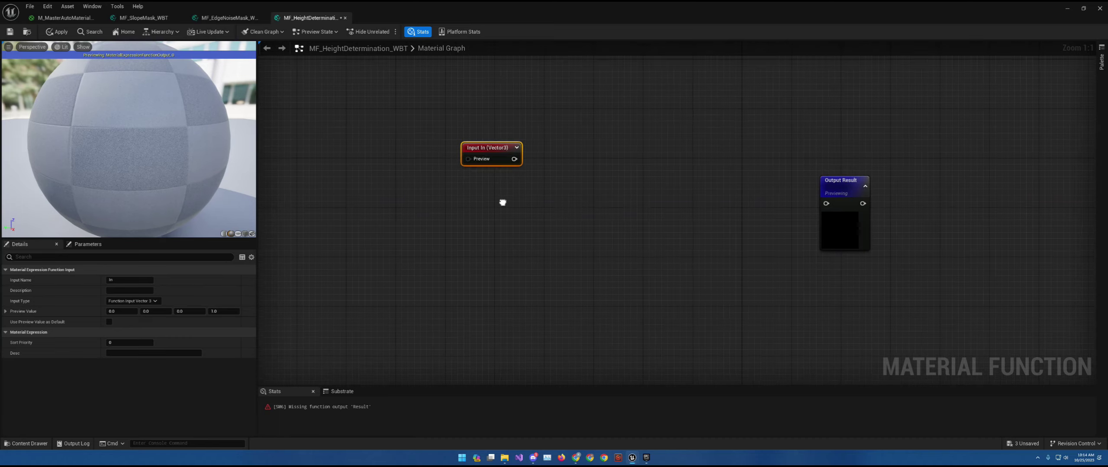
pyautogui.click(126, 280)
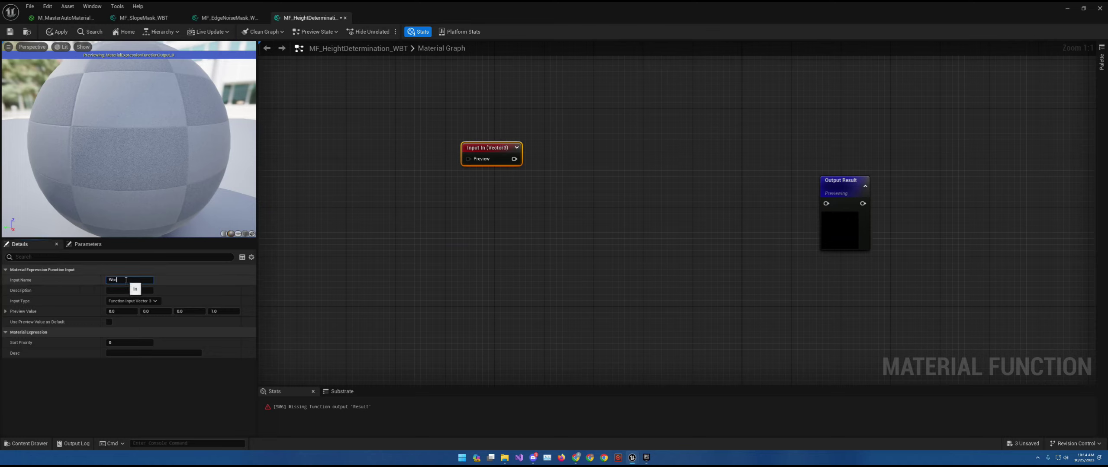
pyautogui.write('World Position')
pyautogui.press('Return')
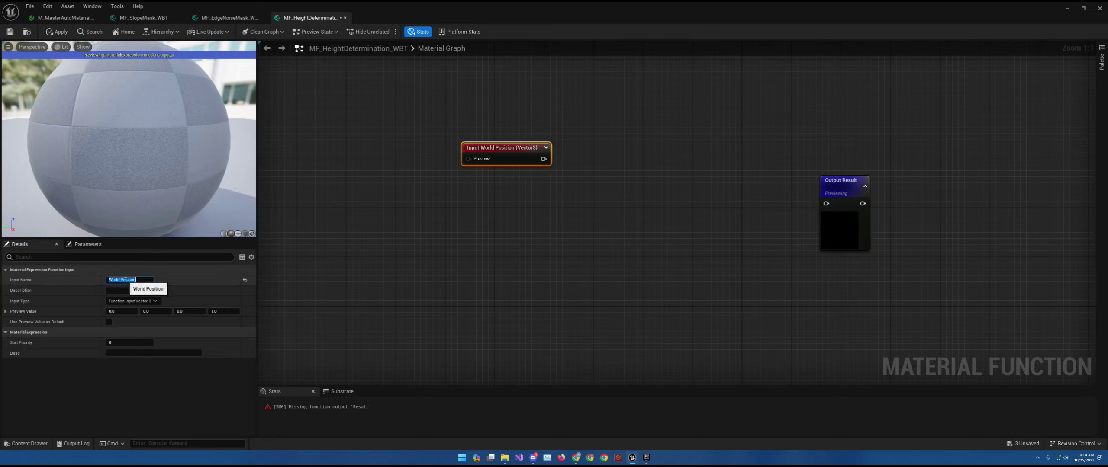
# Break World Position into components and divide its R channel with a Divide node
pyautogui.moveTo(495, 152); pyautogui.dragTo(484, 176)
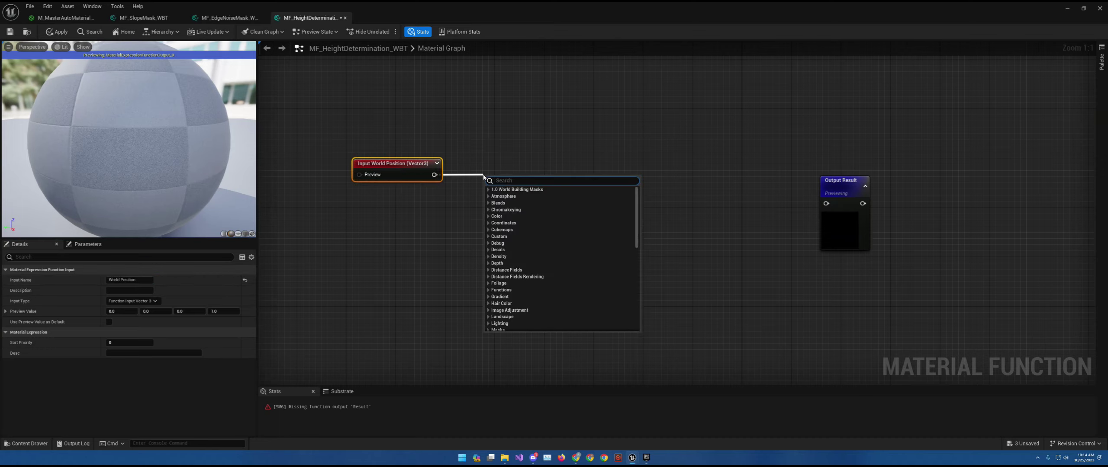
pyautogui.write('Breakout')
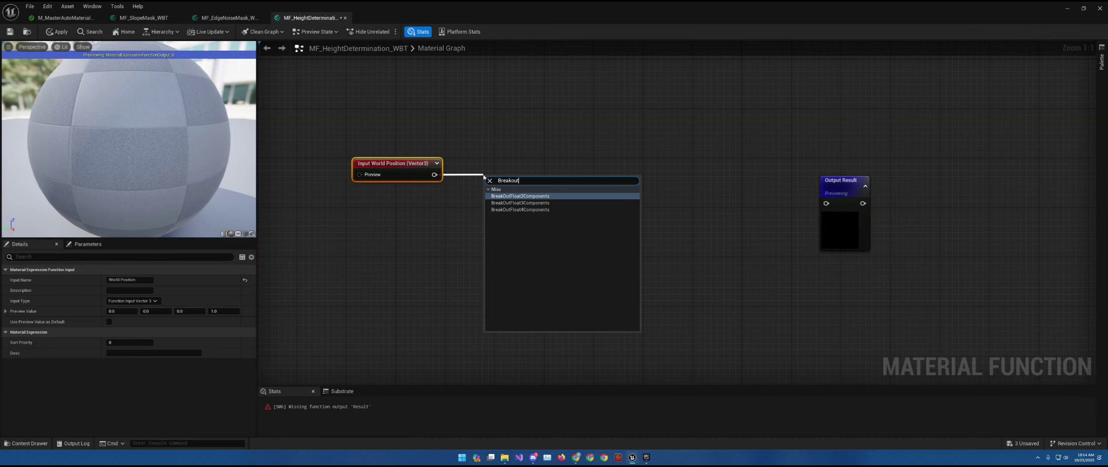
pyautogui.click(519, 203)
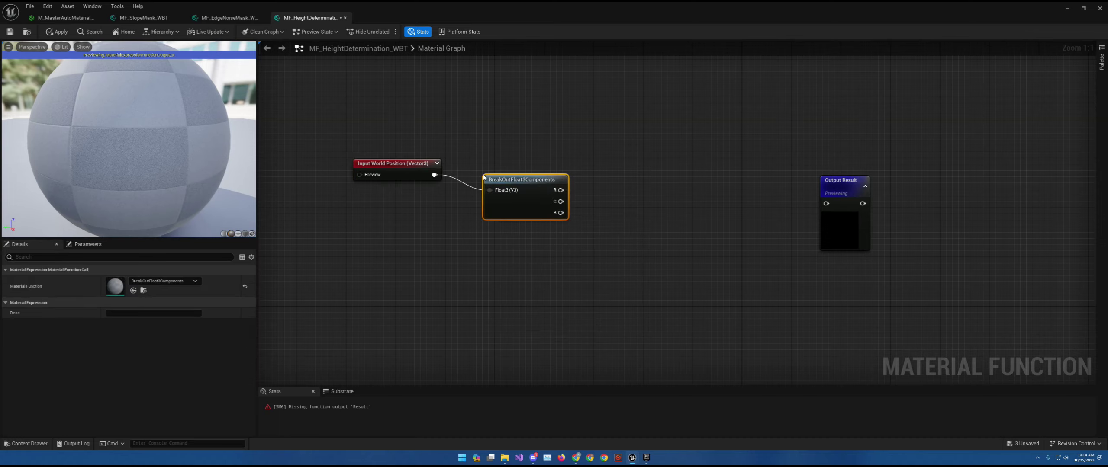
pyautogui.moveTo(511, 187); pyautogui.dragTo(487, 174)
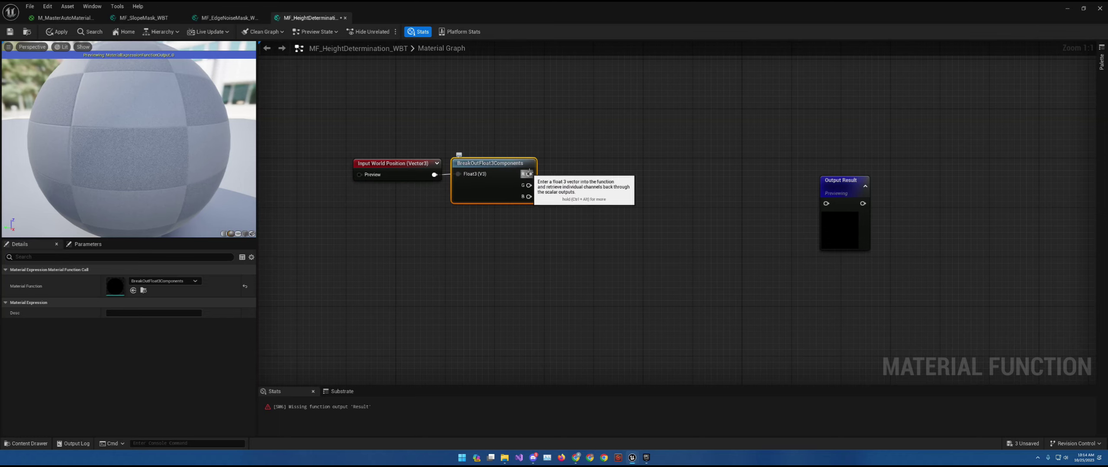
pyautogui.moveTo(530, 175); pyautogui.dragTo(580, 172)
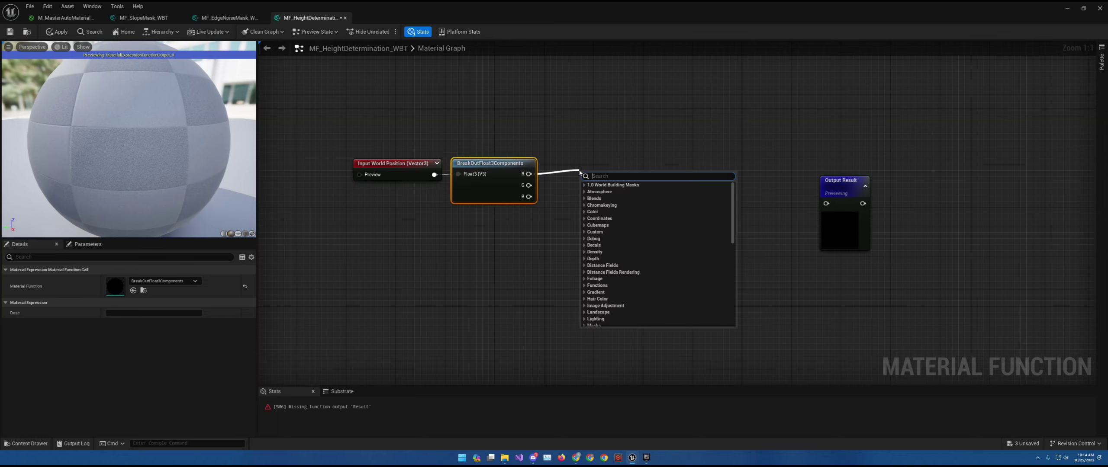
pyautogui.write('divide')
pyautogui.press('Return')
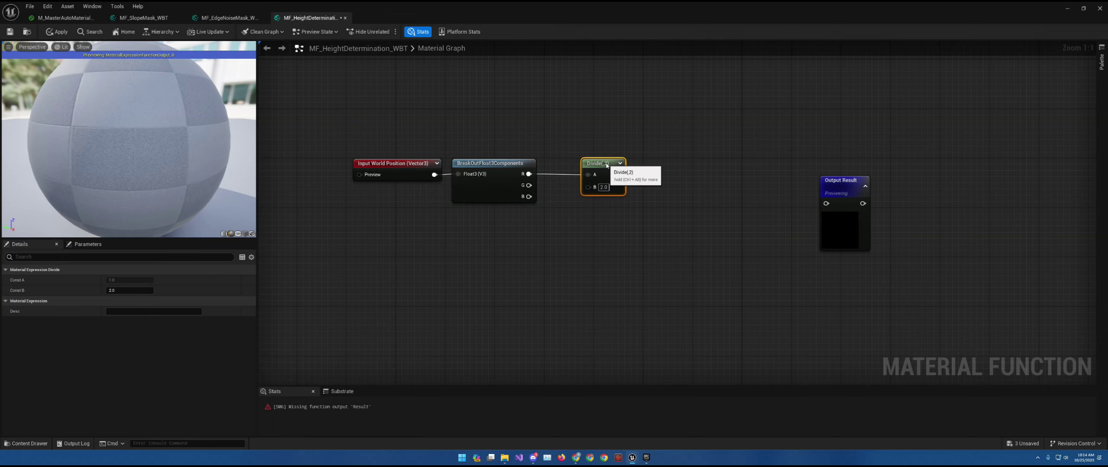
# Feed Divide's B from a new scalar input named Height Period, preview collapsed
pyautogui.moveTo(577, 196); pyautogui.dragTo(695, 138, button='right')
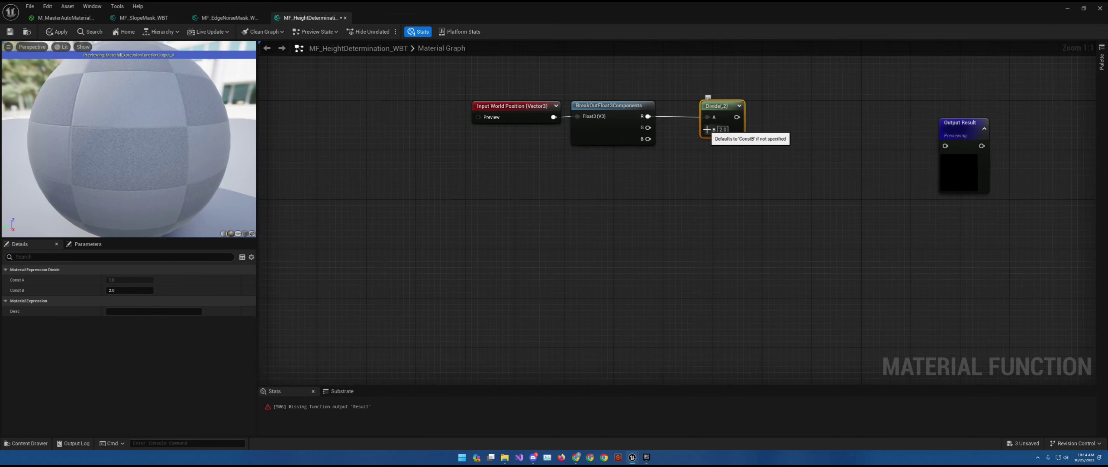
pyautogui.moveTo(707, 130); pyautogui.dragTo(615, 206)
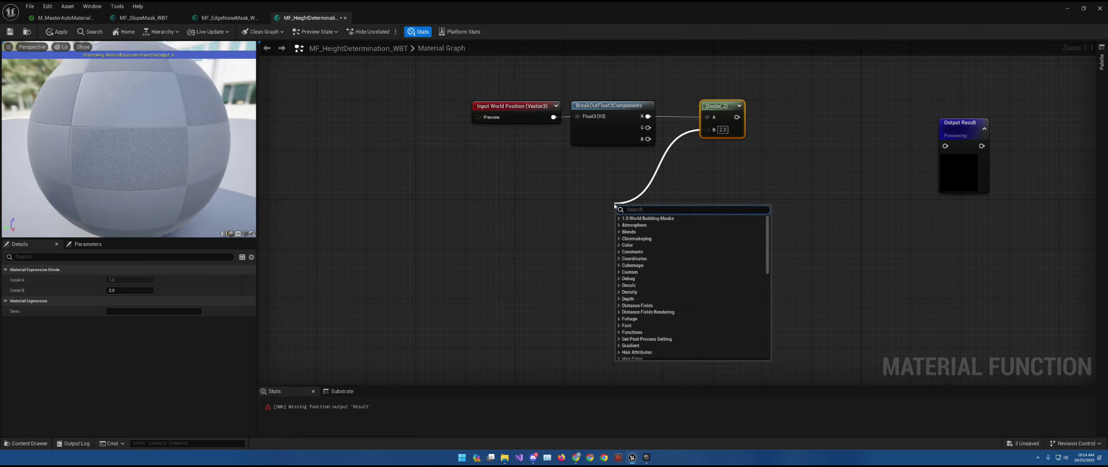
pyautogui.write('input')
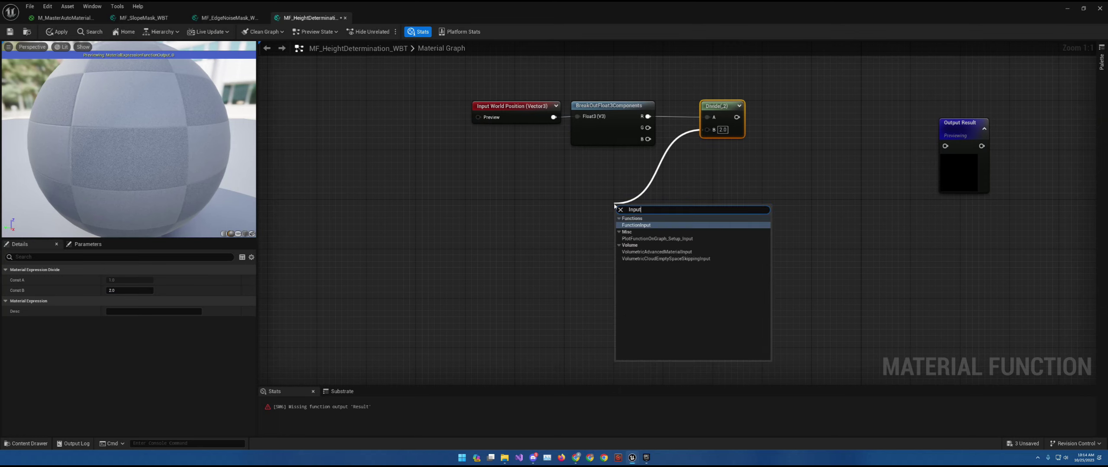
pyautogui.press('Return')
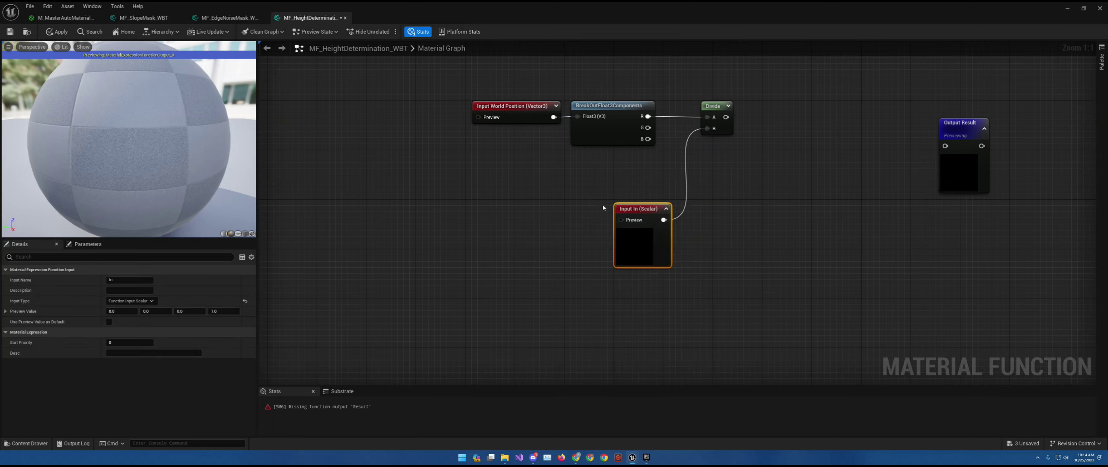
pyautogui.click(124, 280)
pyautogui.write('Height Period')
pyautogui.press('Return')
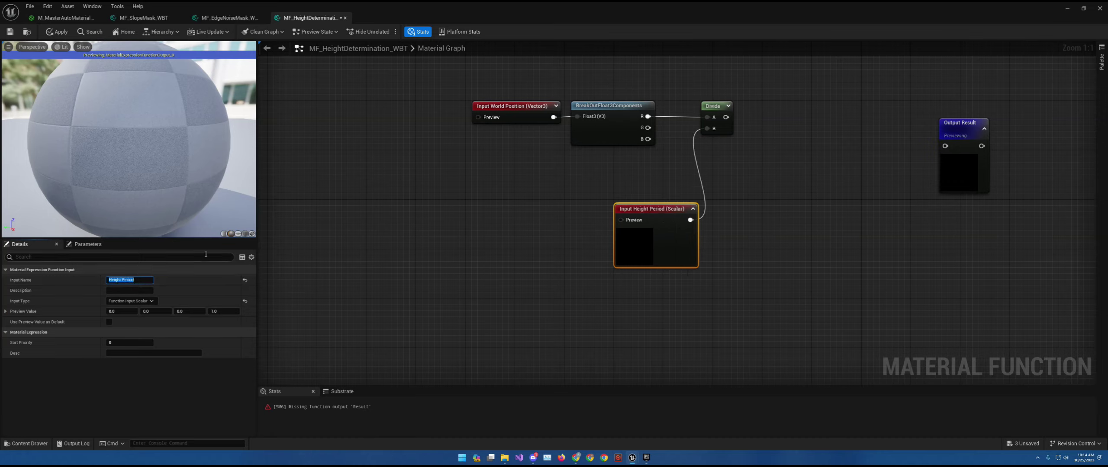
pyautogui.click(693, 209)
# Chain Cosine, 1-x and Multiply nodes after the R division
pyautogui.moveTo(680, 213); pyautogui.dragTo(643, 185)
pyautogui.moveTo(761, 173); pyautogui.dragTo(638, 214, button='right')
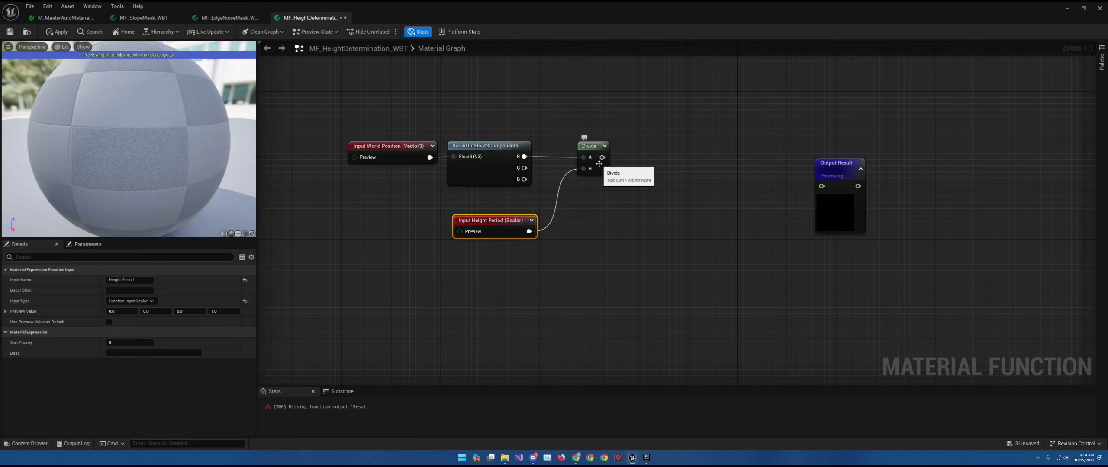
pyautogui.moveTo(602, 158); pyautogui.dragTo(649, 159)
pyautogui.write('cosine')
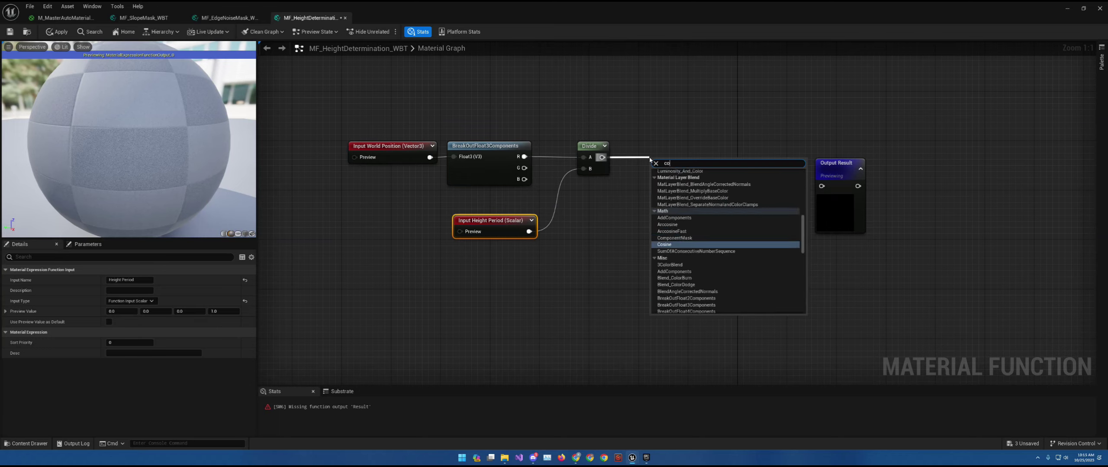
pyautogui.press('Return')
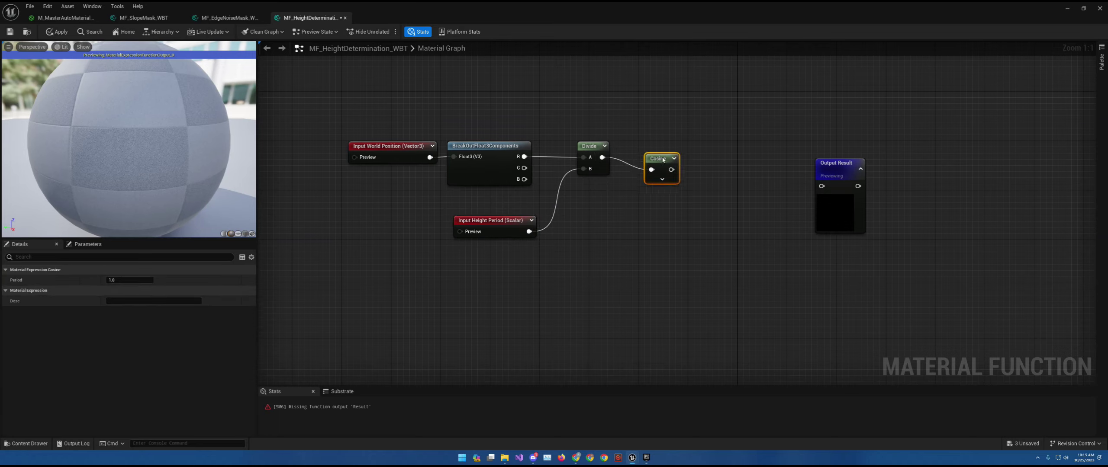
pyautogui.moveTo(662, 163); pyautogui.dragTo(688, 161)
pyautogui.write('1-x')
pyautogui.press('Return')
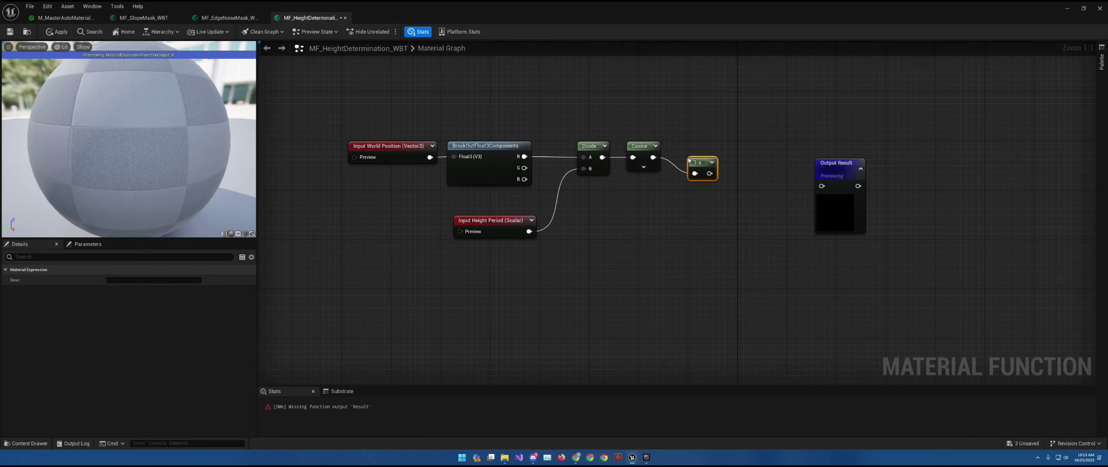
pyautogui.moveTo(697, 160); pyautogui.dragTo(743, 162)
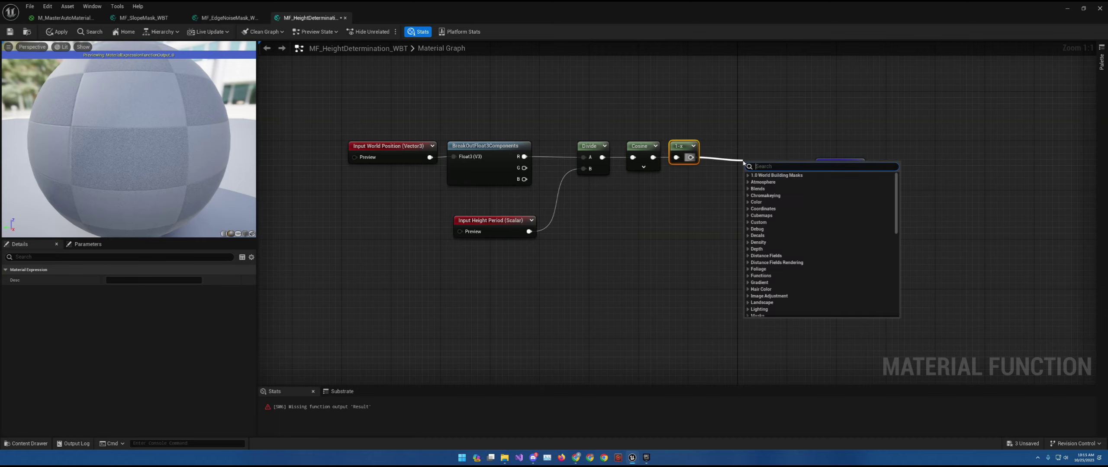
pyautogui.write('multi')
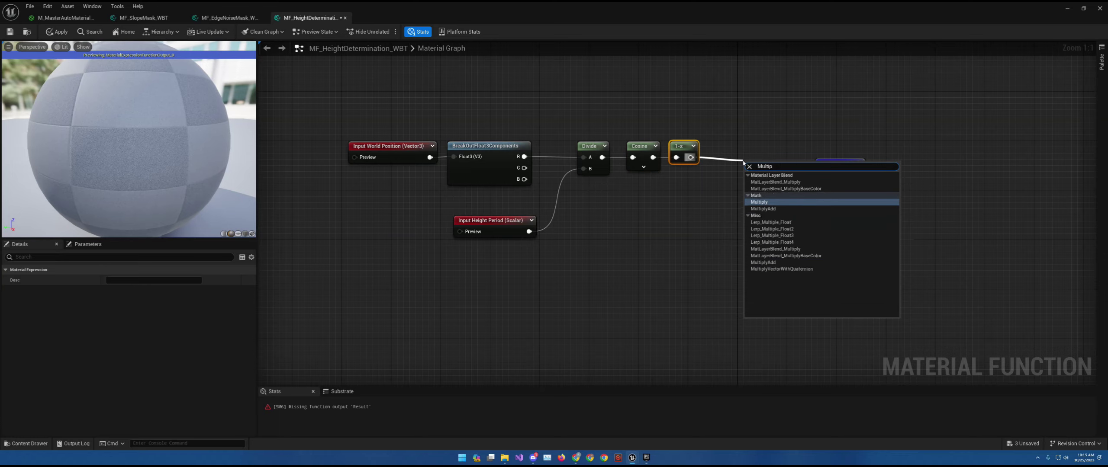
pyautogui.press('Return')
pyautogui.moveTo(758, 177); pyautogui.dragTo(734, 157)
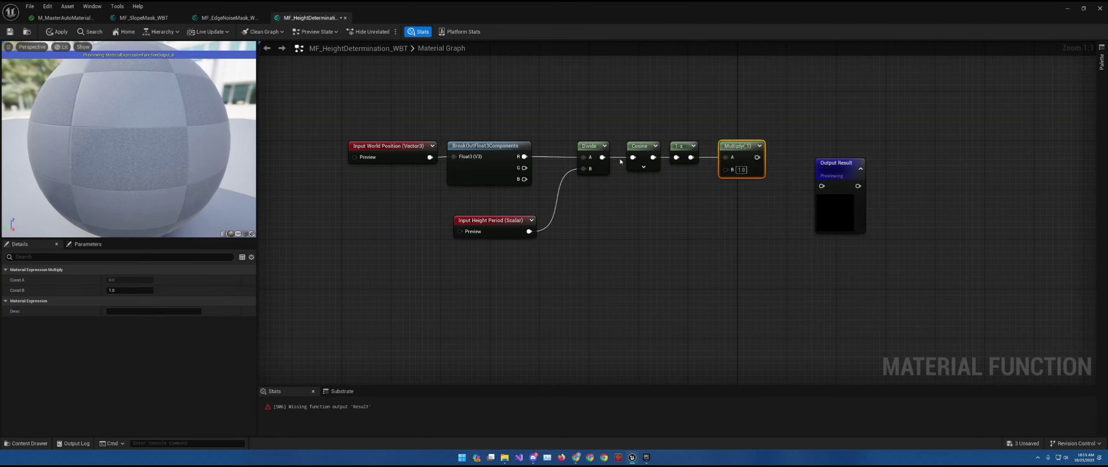
# Add a Sine of the Divide result and wire it into the Multiply's B input
pyautogui.moveTo(602, 157); pyautogui.dragTo(627, 189)
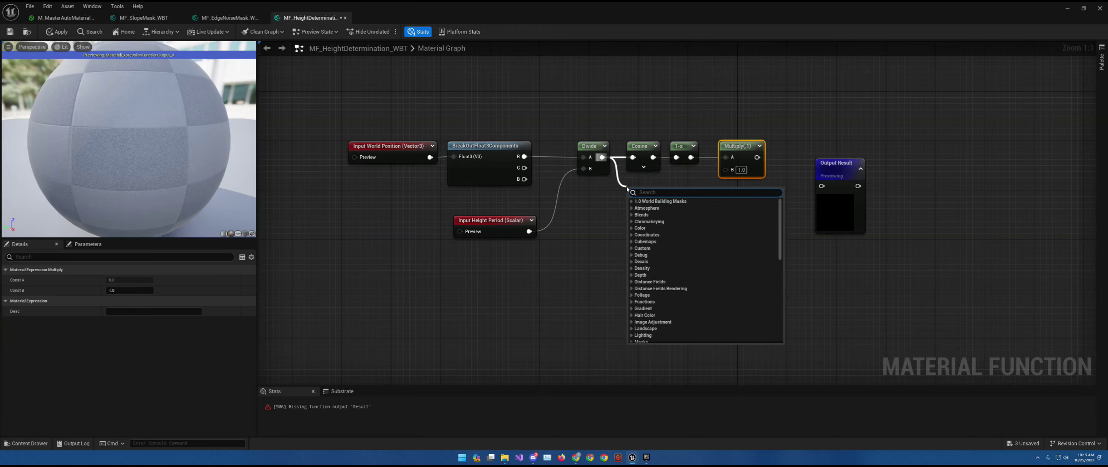
pyautogui.write('sine')
pyautogui.press('Return')
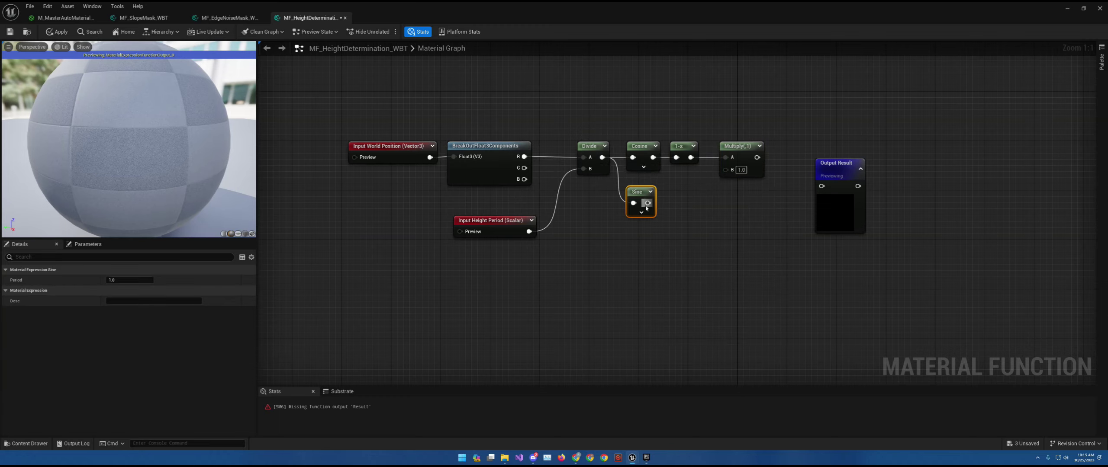
pyautogui.moveTo(648, 203); pyautogui.dragTo(727, 173)
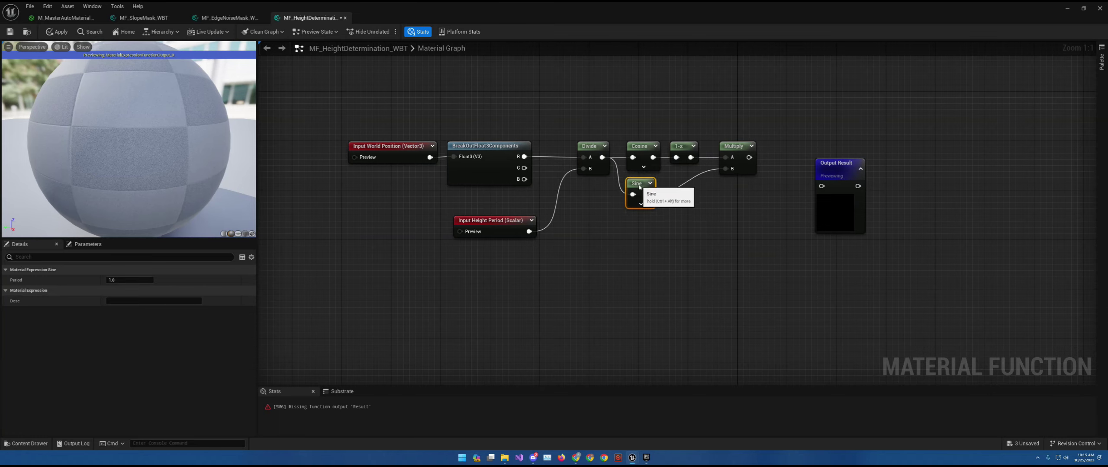
pyautogui.moveTo(644, 201); pyautogui.dragTo(645, 187)
pyautogui.moveTo(694, 198); pyautogui.dragTo(514, 186, button='right')
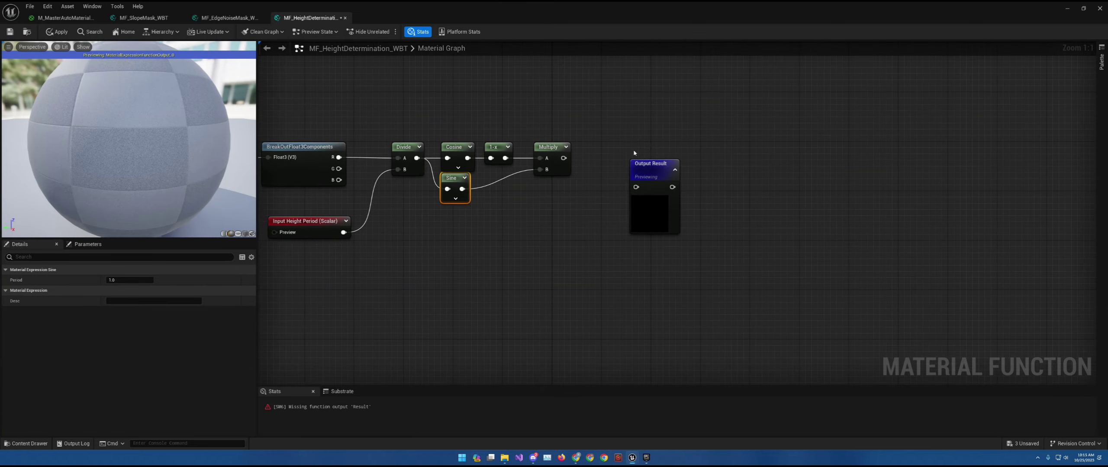
# Add a second Multiply after the first, fed by a new Sine node
pyautogui.moveTo(564, 158); pyautogui.dragTo(608, 172)
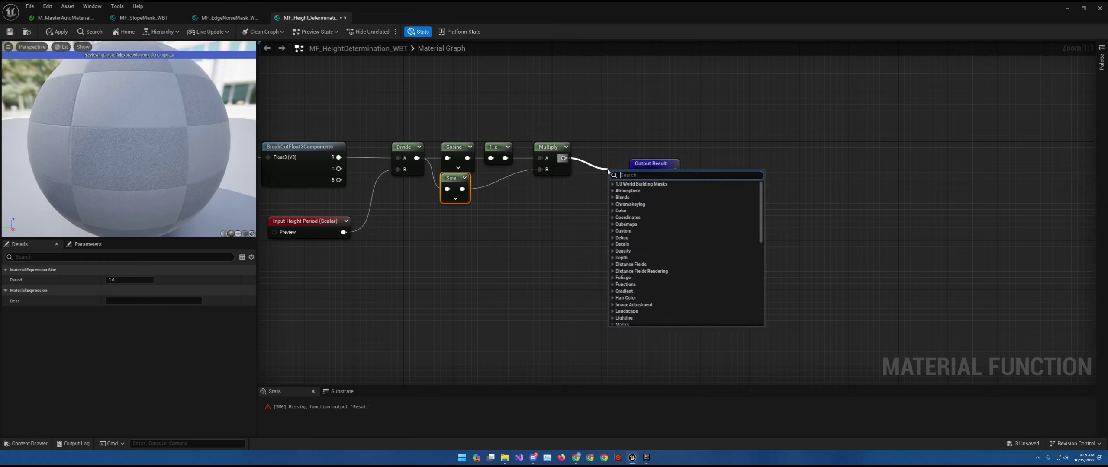
pyautogui.write('clamp')
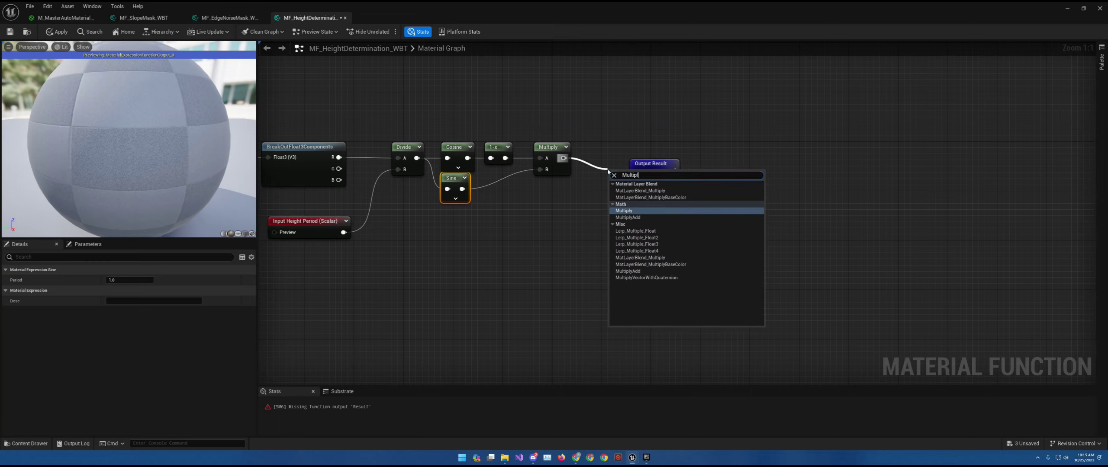
pyautogui.press('Return')
pyautogui.moveTo(608, 172); pyautogui.dragTo(607, 169)
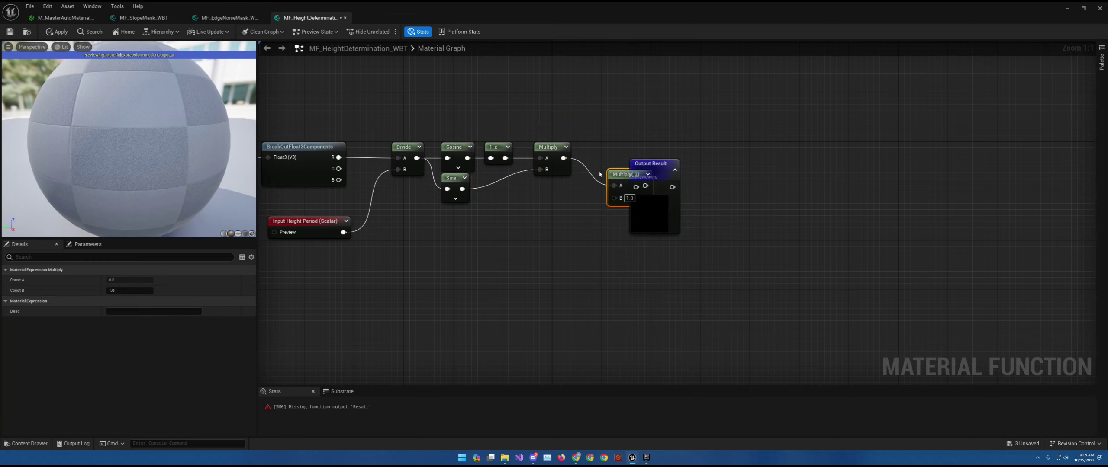
pyautogui.moveTo(607, 169); pyautogui.dragTo(527, 144, button='right')
pyautogui.moveTo(585, 144); pyautogui.dragTo(644, 146)
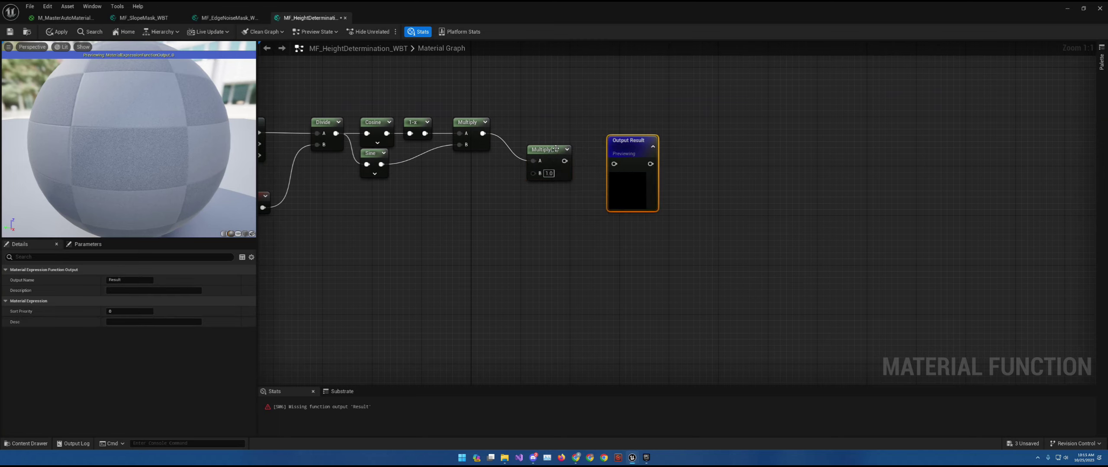
pyautogui.moveTo(549, 150); pyautogui.dragTo(470, 187)
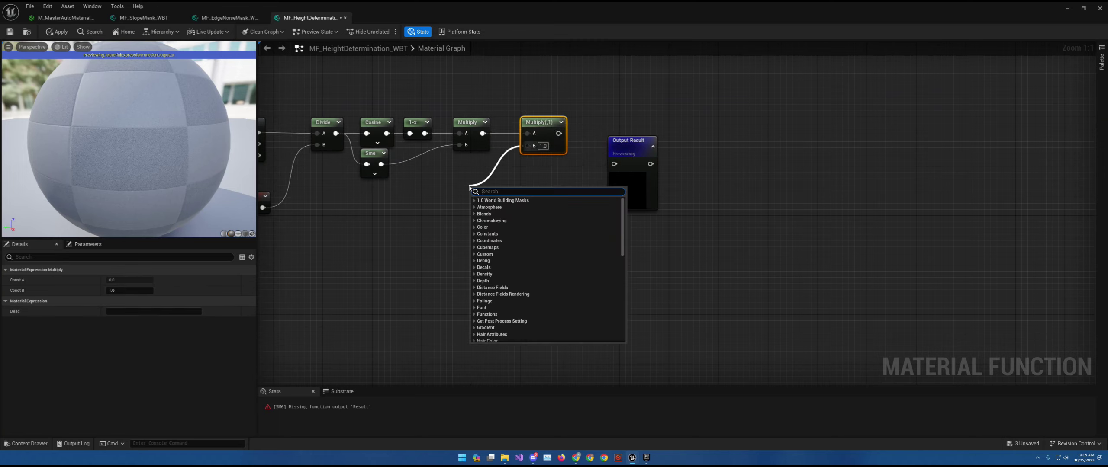
pyautogui.write('sine')
pyautogui.press('Return')
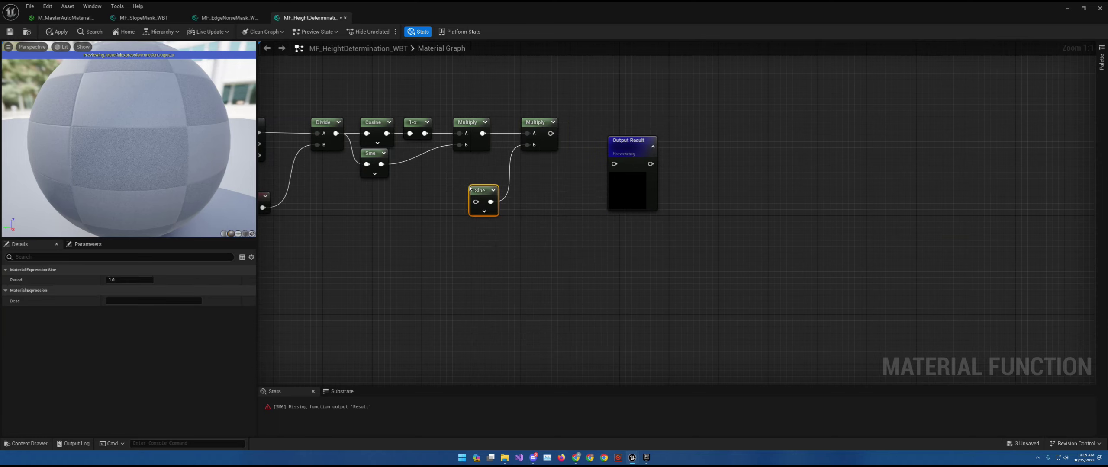
pyautogui.moveTo(481, 191); pyautogui.dragTo(483, 166)
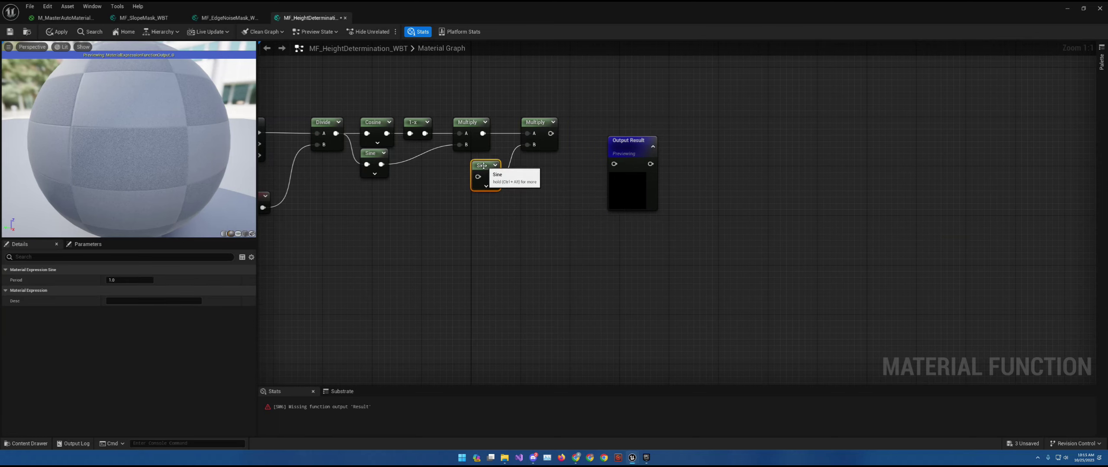
pyautogui.moveTo(483, 166); pyautogui.dragTo(610, 177, button='right')
# Feed the lower Sine from a new Divide of G by Input Height Period
pyautogui.moveTo(604, 188); pyautogui.dragTo(557, 207)
pyautogui.write('Di')
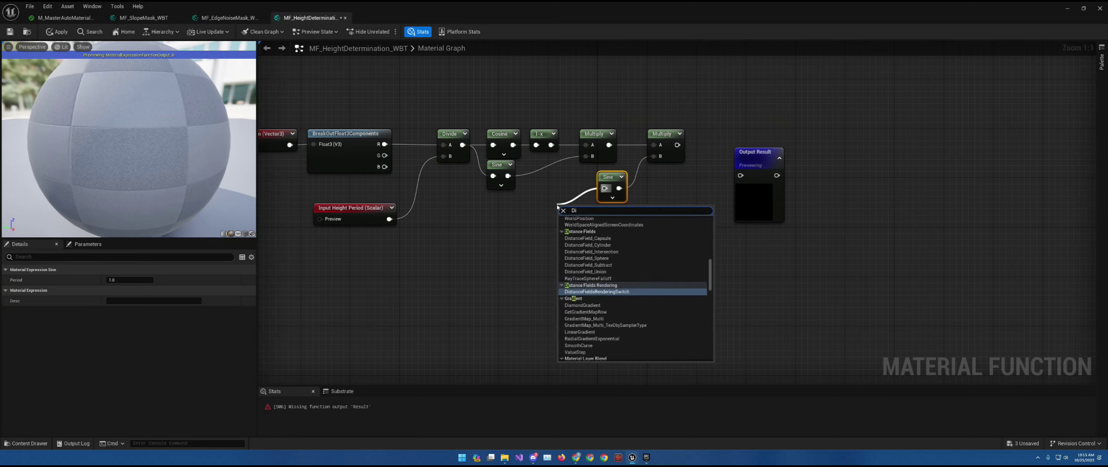
pyautogui.write('vi')
pyautogui.press('Return')
pyautogui.moveTo(577, 208); pyautogui.dragTo(489, 203)
pyautogui.moveTo(490, 203); pyautogui.dragTo(571, 225, button='right')
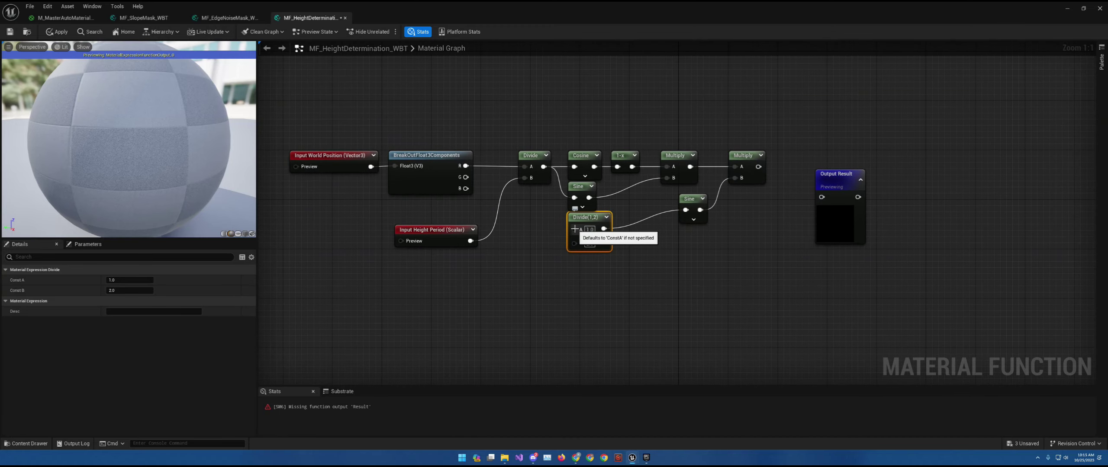
pyautogui.moveTo(574, 230); pyautogui.dragTo(466, 177)
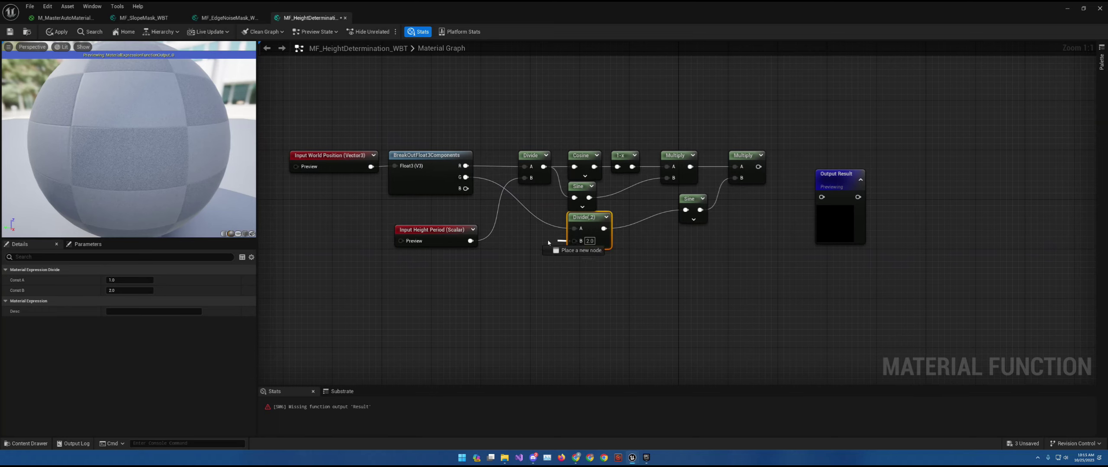
pyautogui.moveTo(575, 241); pyautogui.dragTo(475, 243)
pyautogui.moveTo(651, 238); pyautogui.dragTo(383, 222, button='right')
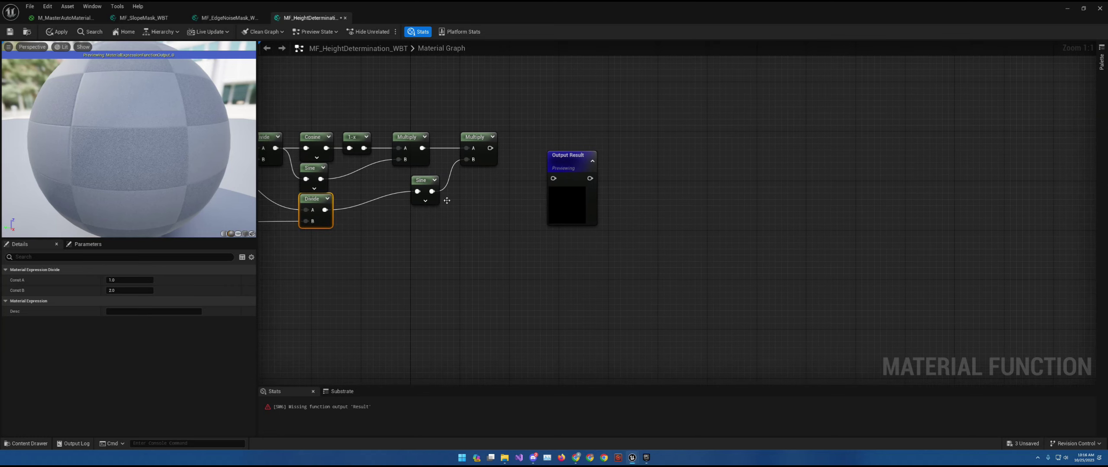
# Multiply the last Multiply's result by a new scalar input named InHeight Range
pyautogui.click(569, 165)
pyautogui.moveTo(490, 148); pyautogui.dragTo(536, 150)
pyautogui.write('Multipl')
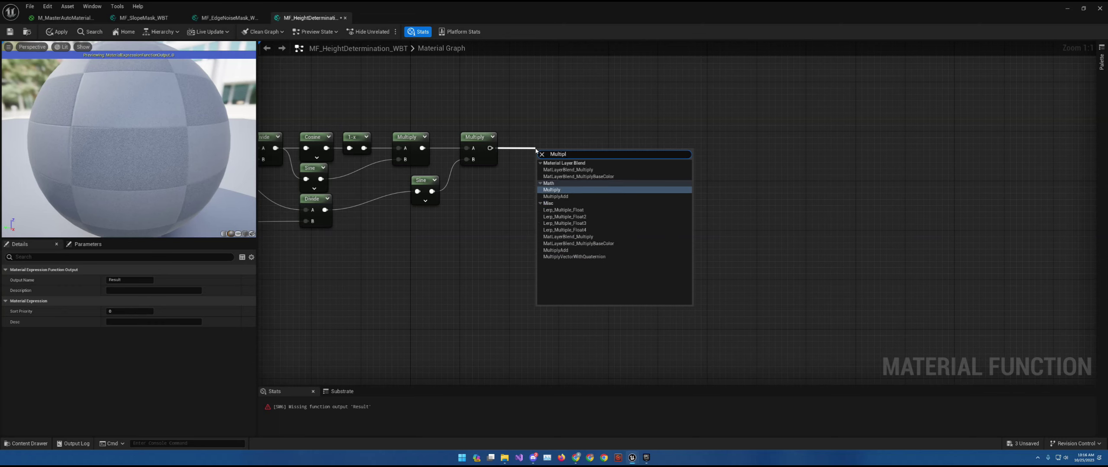
pyautogui.press('Return')
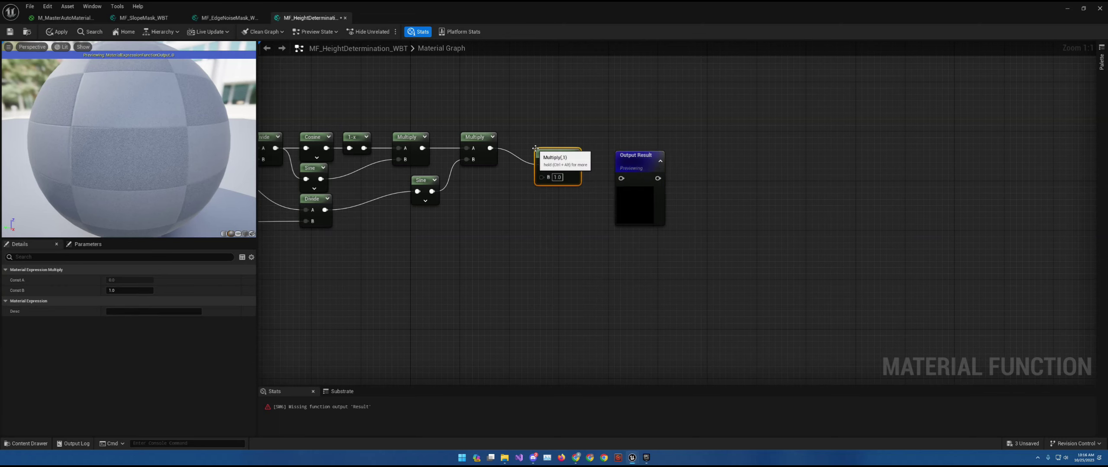
pyautogui.moveTo(565, 154); pyautogui.dragTo(558, 137)
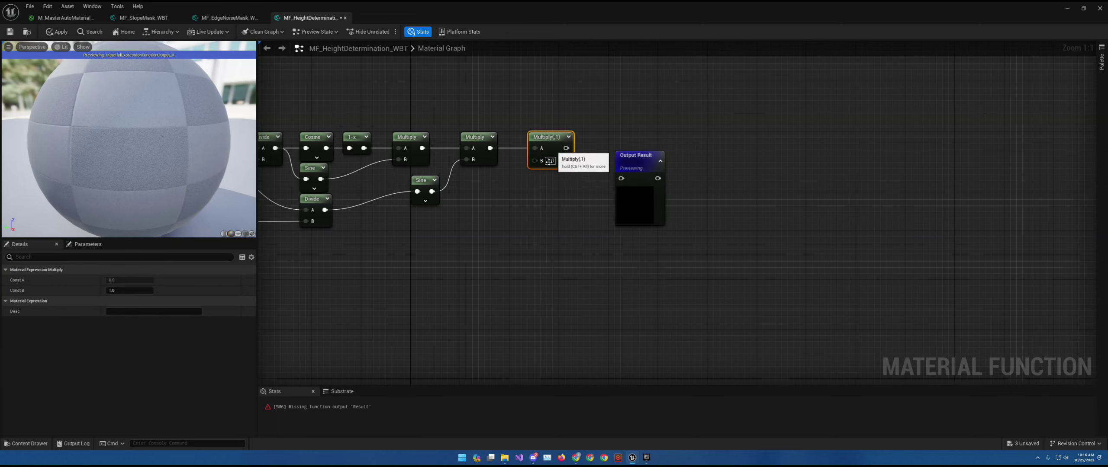
pyautogui.moveTo(540, 170); pyautogui.dragTo(617, 168, button='right')
pyautogui.moveTo(611, 160); pyautogui.dragTo(585, 224)
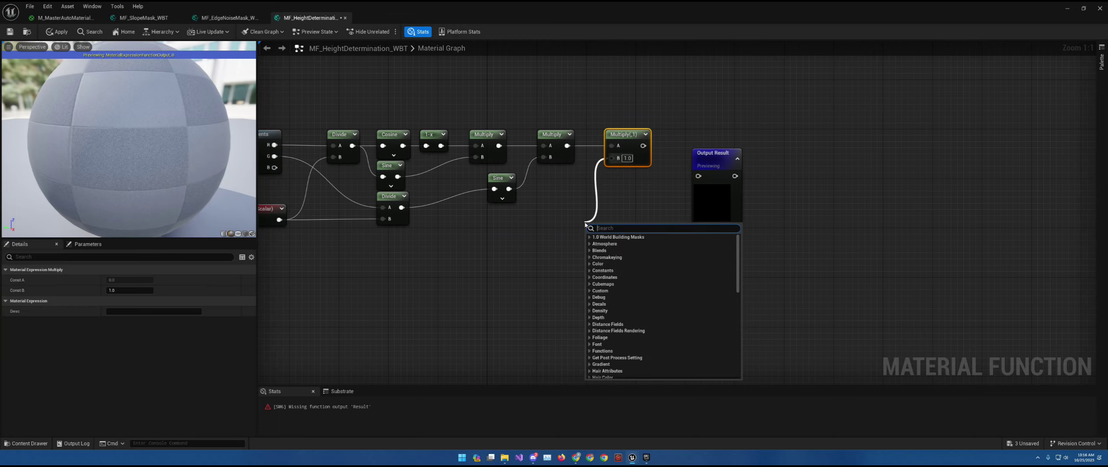
pyautogui.write('input')
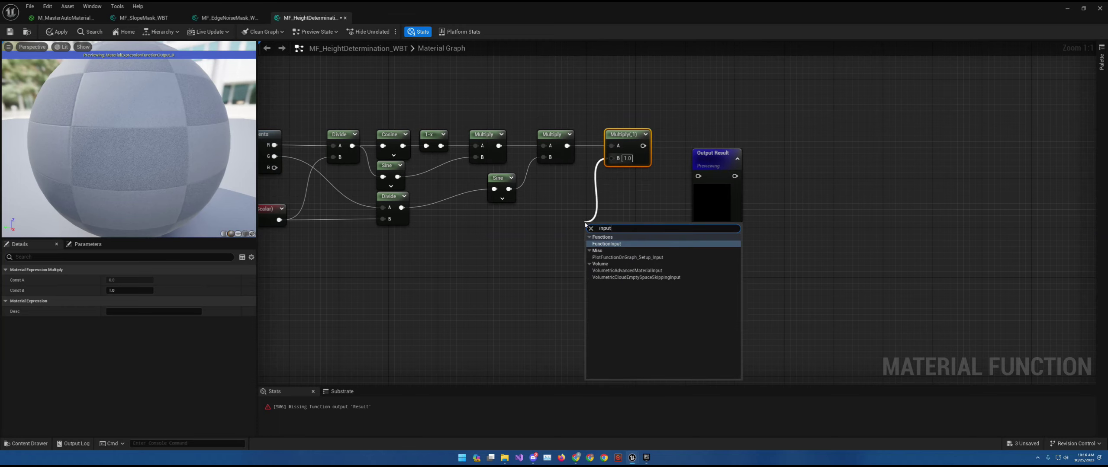
pyautogui.press('Return')
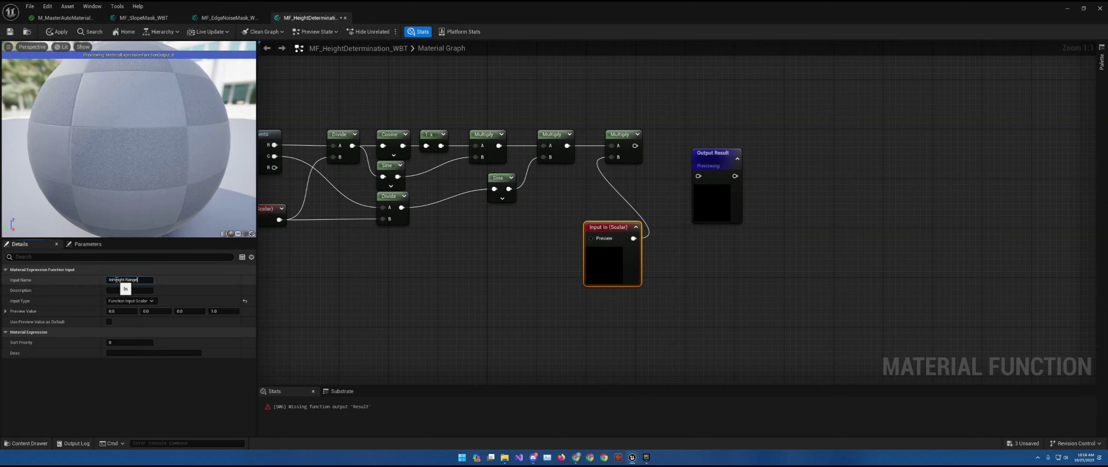
pyautogui.press('Return')
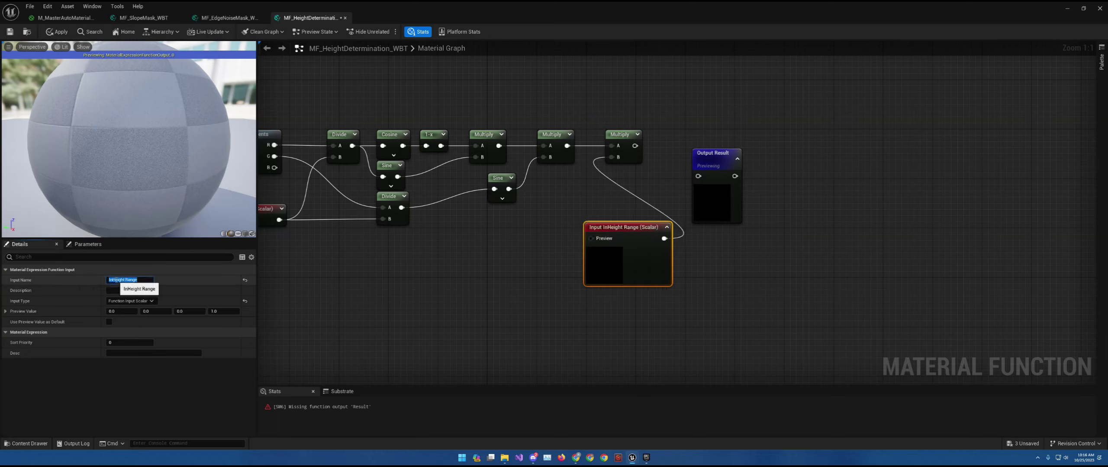
pyautogui.click(668, 227)
pyautogui.moveTo(649, 228); pyautogui.dragTo(534, 247)
pyautogui.moveTo(532, 232); pyautogui.dragTo(412, 234, button='right')
# Add the scaled wave to the position's B component through an Add node, with a reroute on the wire
pyautogui.moveTo(515, 148); pyautogui.dragTo(533, 190)
pyautogui.write('add')
pyautogui.press('Return')
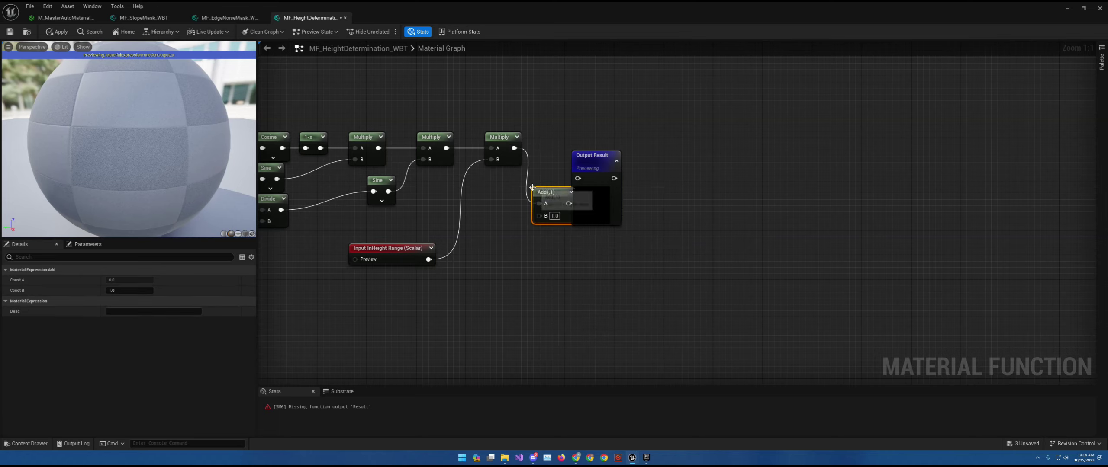
pyautogui.keyDown('ctrl'); pyautogui.moveTo(538, 203); pyautogui.dragTo(540, 217); pyautogui.keyUp('ctrl')
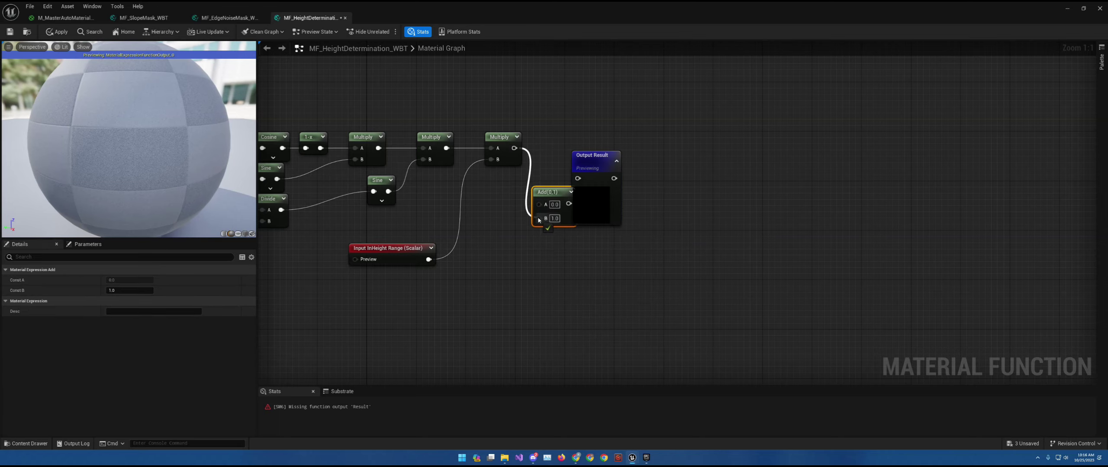
pyautogui.moveTo(511, 208); pyautogui.dragTo(637, 157, button='right')
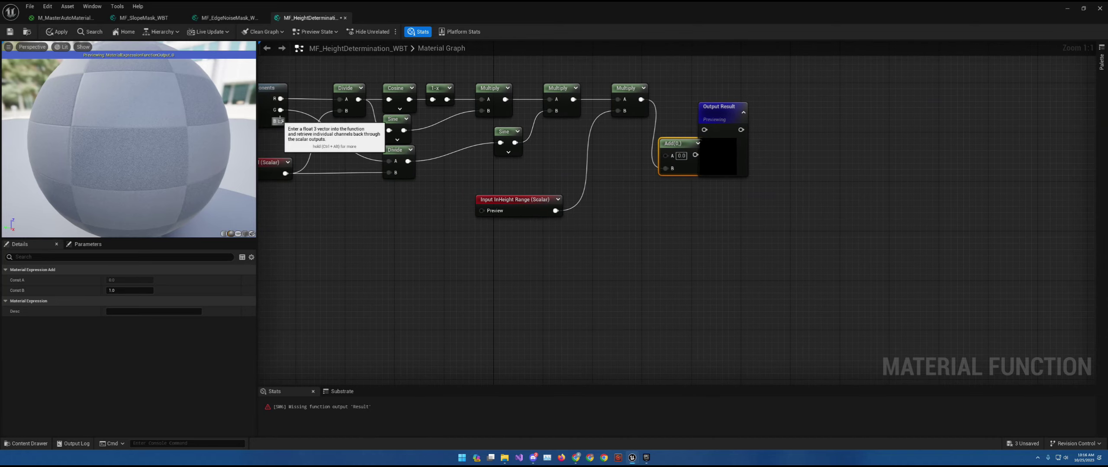
pyautogui.moveTo(280, 121); pyautogui.dragTo(668, 159)
pyautogui.moveTo(445, 131); pyautogui.dragTo(535, 142, button='right')
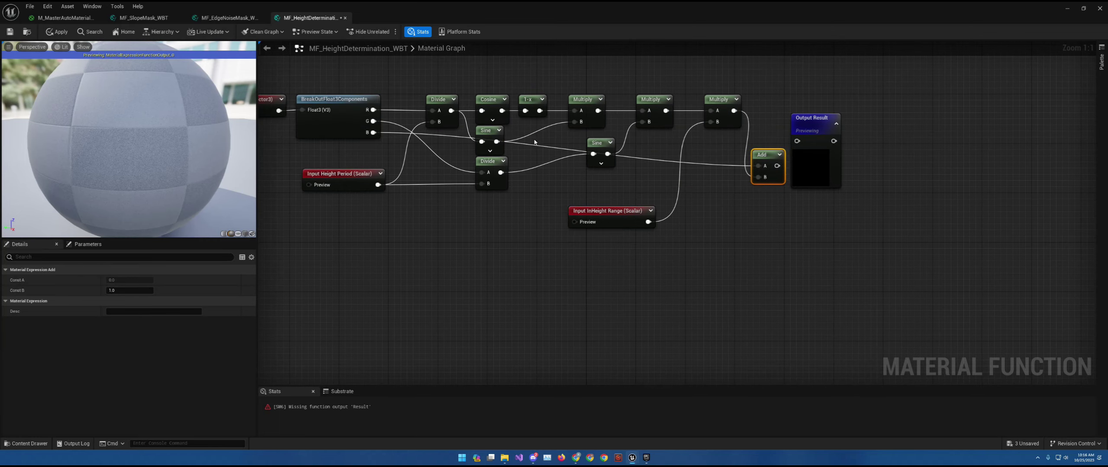
pyautogui.doubleClick(527, 143)
pyautogui.moveTo(533, 148); pyautogui.dragTo(483, 205)
# Rearrange the Add, Multiply, InHeight Range and Output Result nodes and wire Add into Output Result
pyautogui.moveTo(687, 184); pyautogui.dragTo(598, 211, button='right')
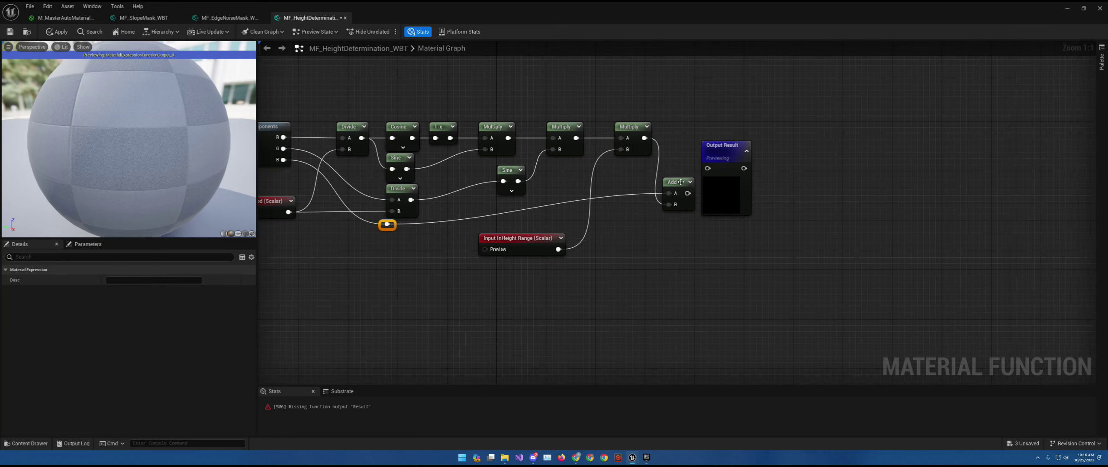
pyautogui.moveTo(678, 187); pyautogui.dragTo(686, 218)
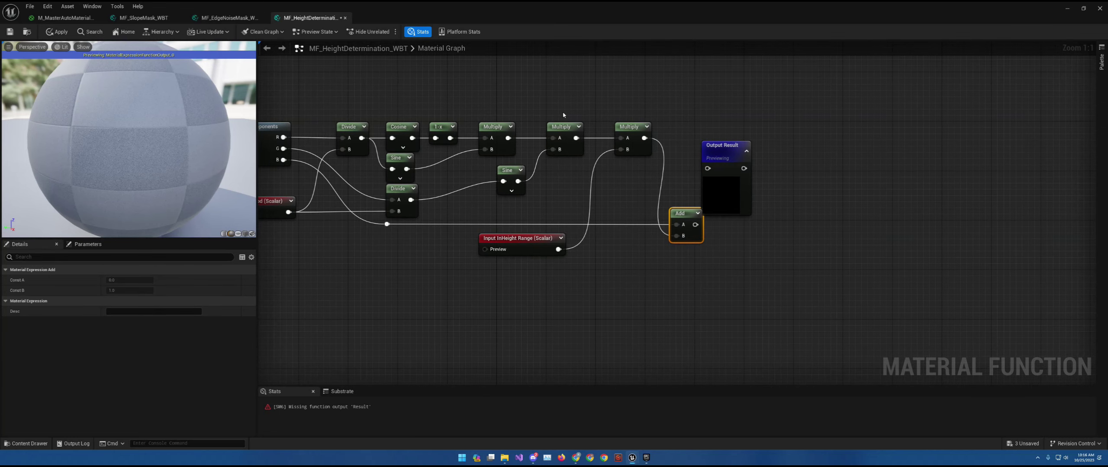
pyautogui.moveTo(564, 110); pyautogui.dragTo(630, 167)
pyautogui.moveTo(564, 138); pyautogui.dragTo(565, 169)
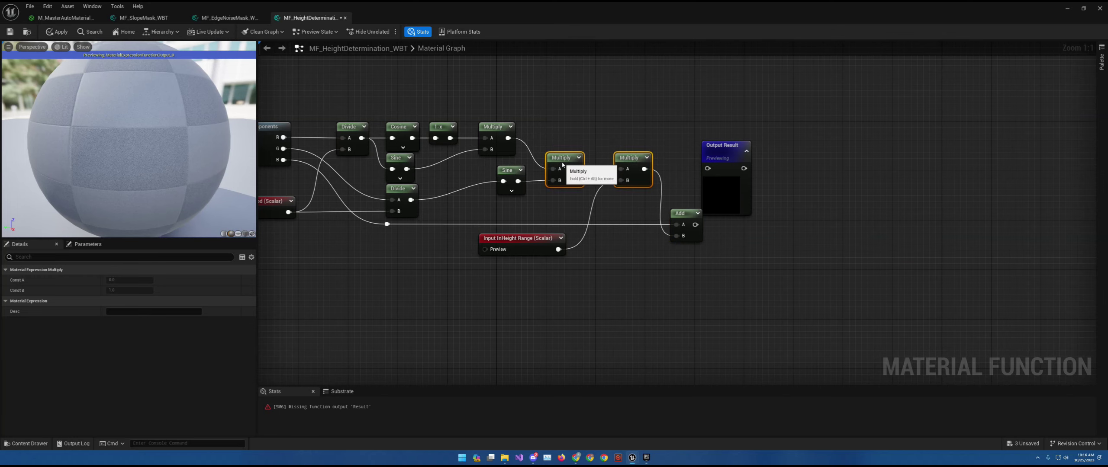
pyautogui.moveTo(532, 237); pyautogui.dragTo(571, 201)
pyautogui.moveTo(708, 187); pyautogui.dragTo(758, 176, button='right')
pyautogui.moveTo(771, 142); pyautogui.dragTo(808, 198)
pyautogui.moveTo(745, 213); pyautogui.dragTo(796, 213)
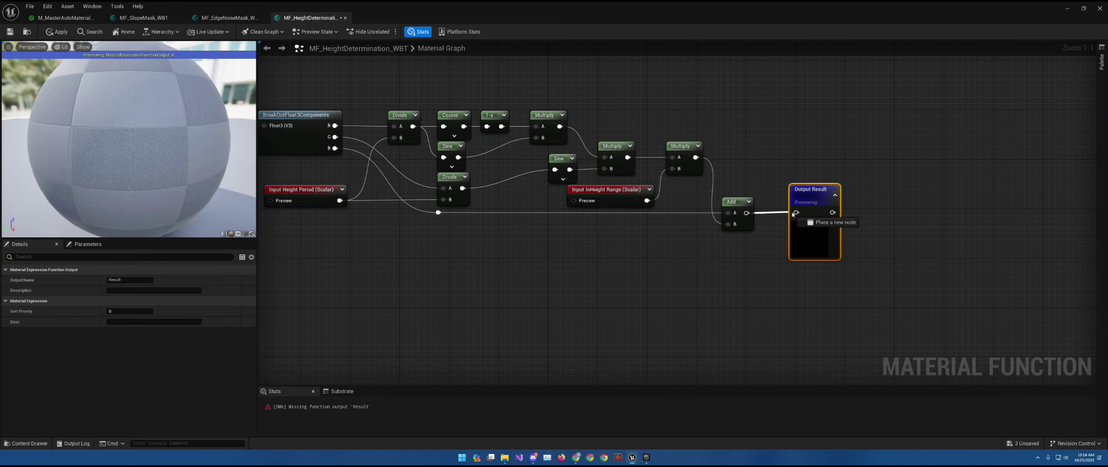
pyautogui.moveTo(670, 234); pyautogui.dragTo(715, 227, button='right')
pyautogui.moveTo(547, 219); pyautogui.dragTo(648, 236, button='right')
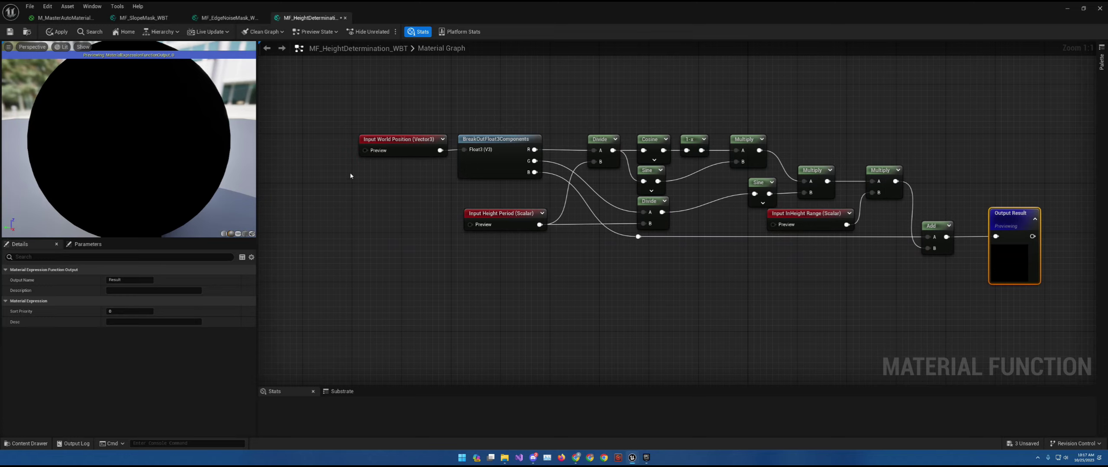
# Rename the InHeight Range input to Height Range
pyautogui.click(403, 140)
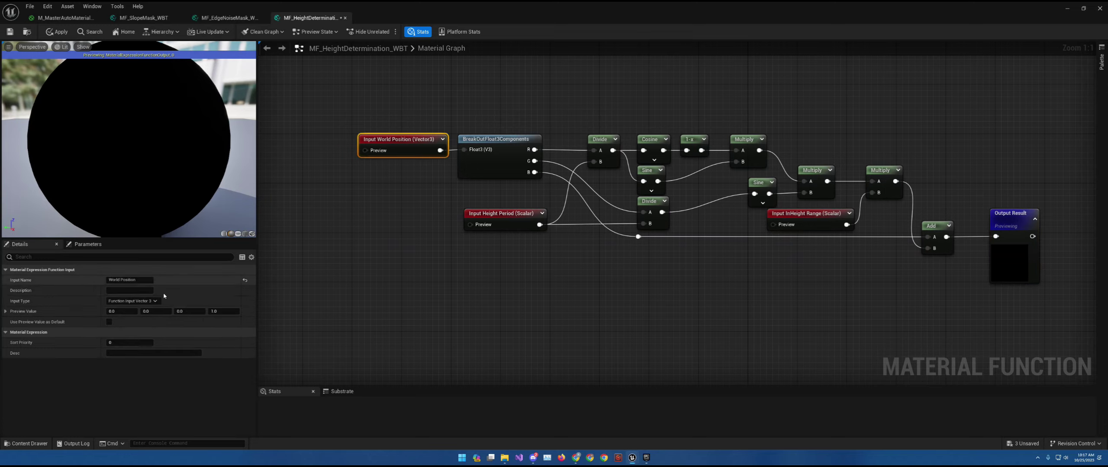
pyautogui.click(518, 221)
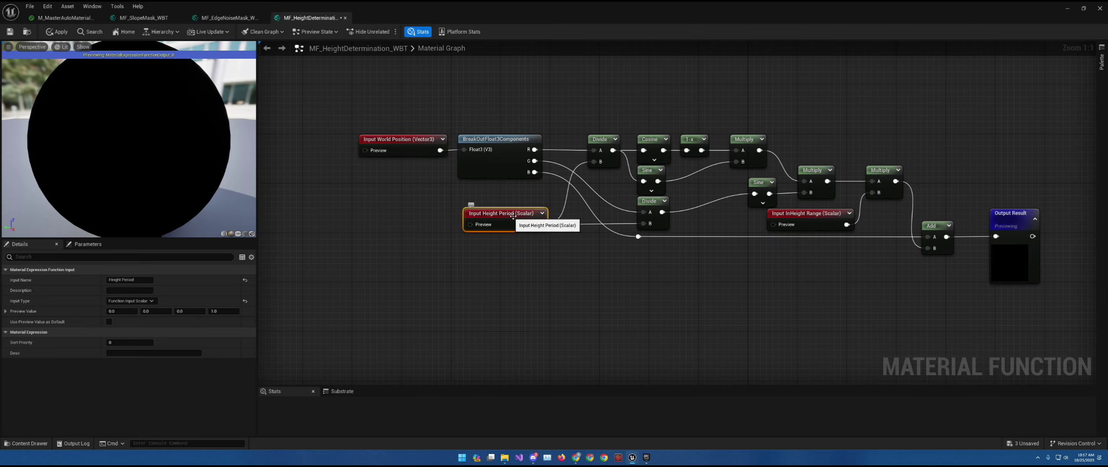
pyautogui.click(810, 220)
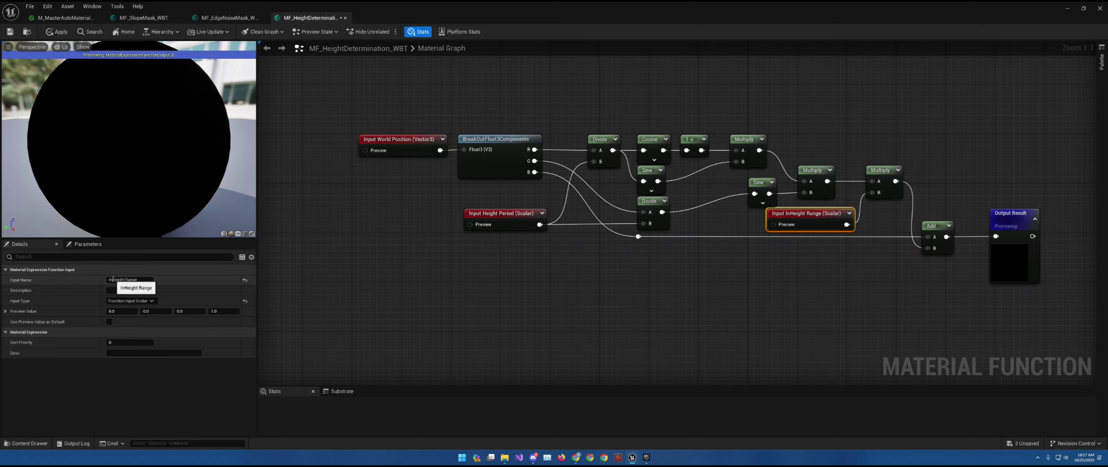
pyautogui.moveTo(112, 280); pyautogui.dragTo(99, 280)
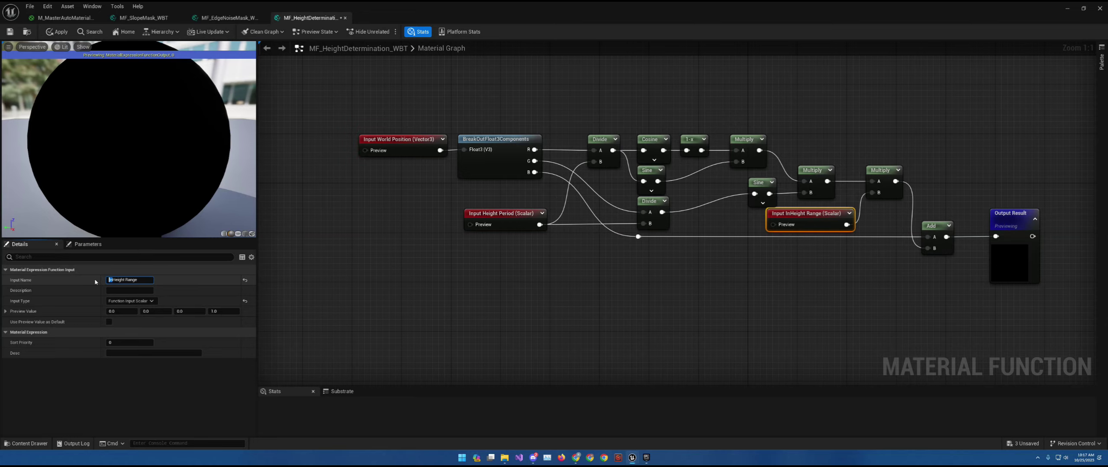
pyautogui.press('Return')
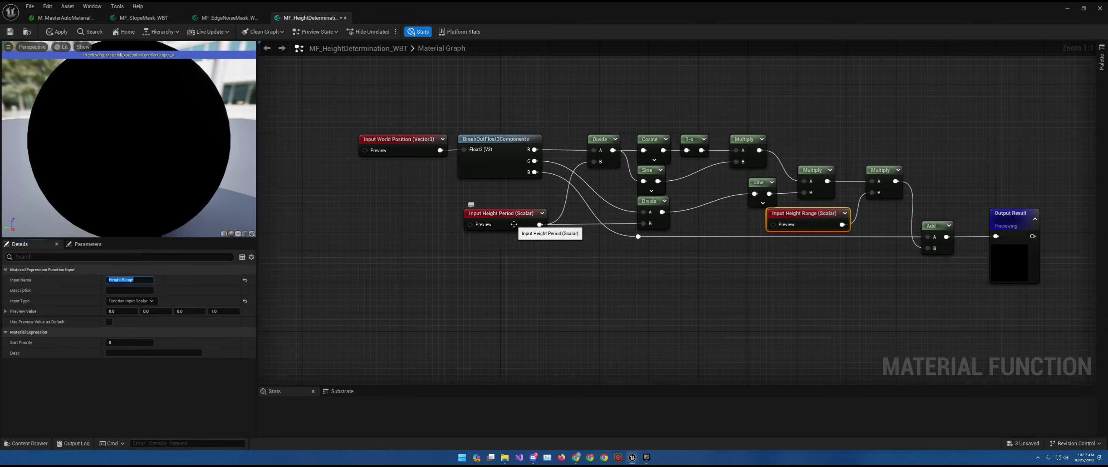
# Save MF_HeightDetermination_WBT
pyautogui.moveTo(514, 224); pyautogui.dragTo(393, 242, button='right')
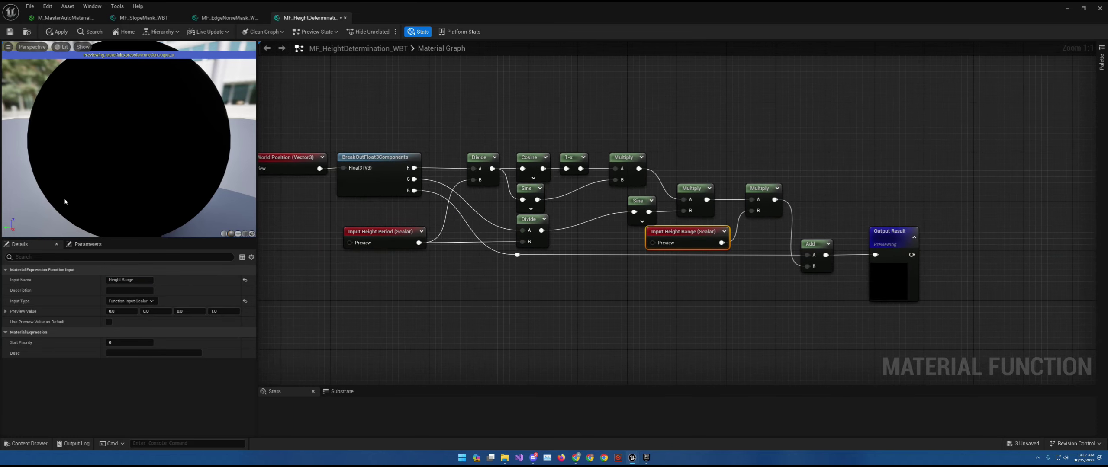
pyautogui.moveTo(462, 182); pyautogui.dragTo(580, 198, button='right')
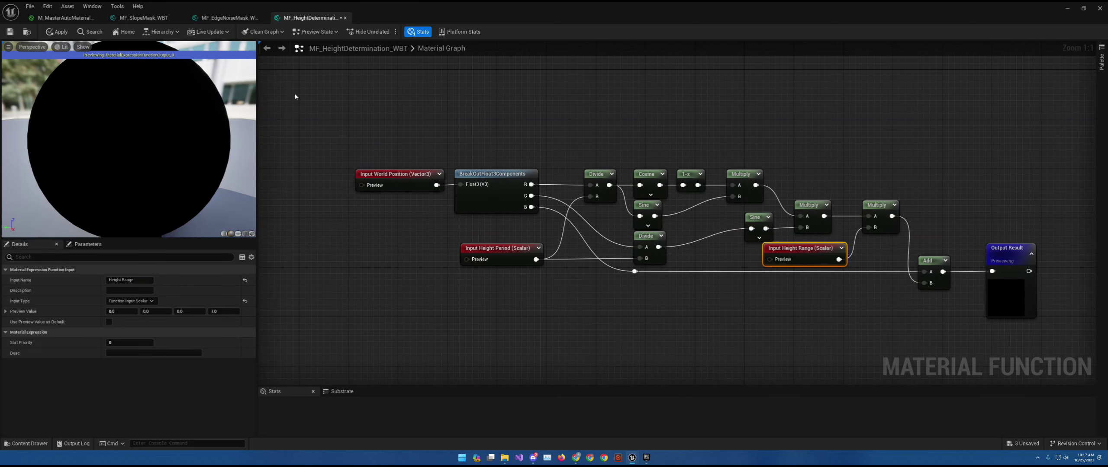
pyautogui.click(10, 32)
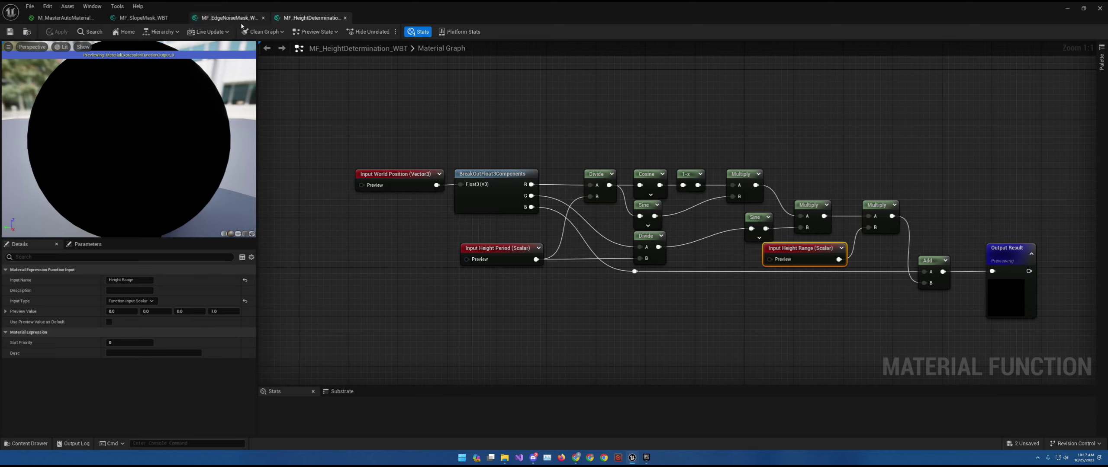
# Set MF_HeightDetermination_WBT's library category to 0.0 WorldBuilding Mask Functions
pyautogui.click(333, 110)
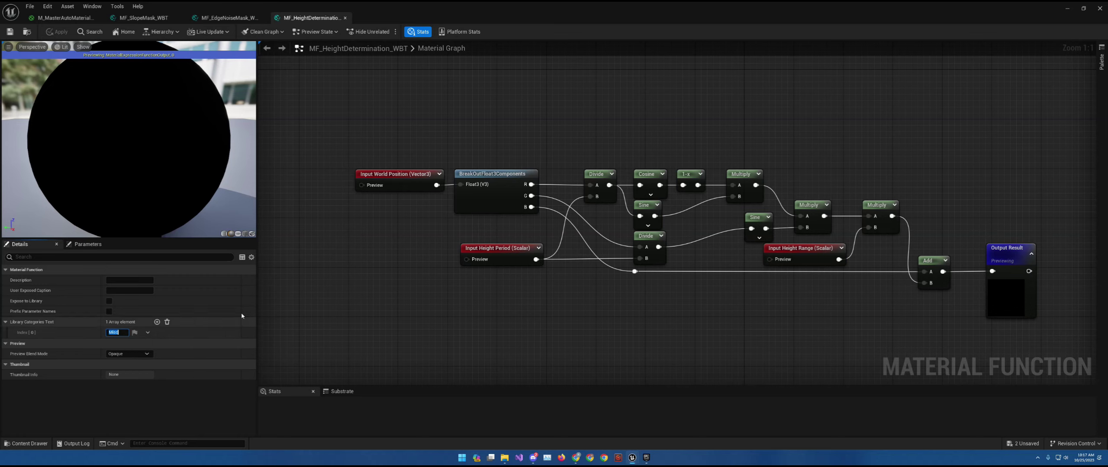
pyautogui.hotkey('ctrl', 'v')
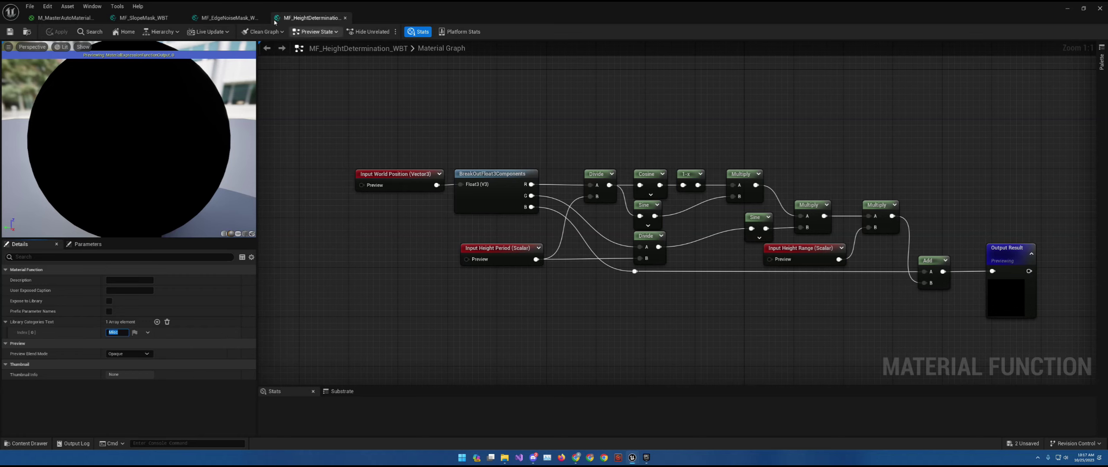
pyautogui.click(229, 18)
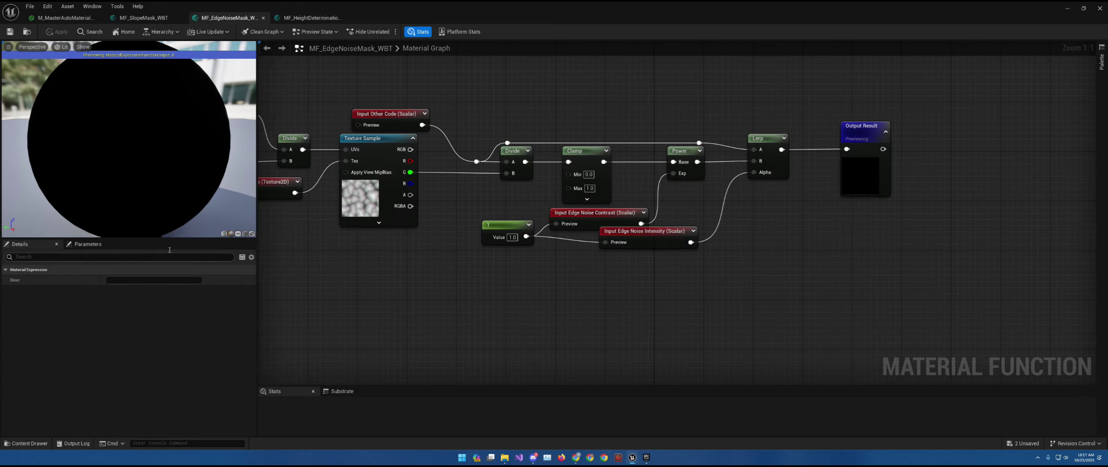
pyautogui.click(395, 289)
pyautogui.click(139, 333)
pyautogui.hotkey('ctrl', 'c')
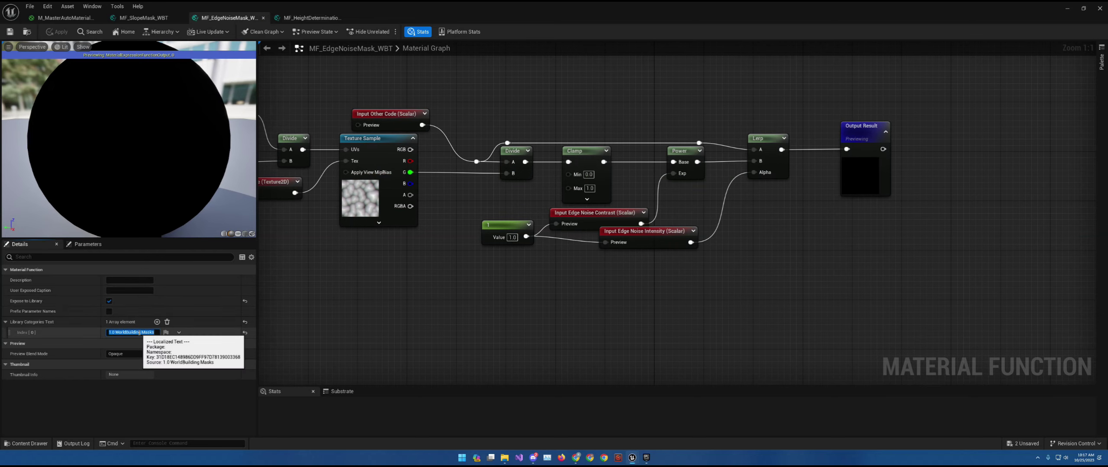
pyautogui.click(313, 17)
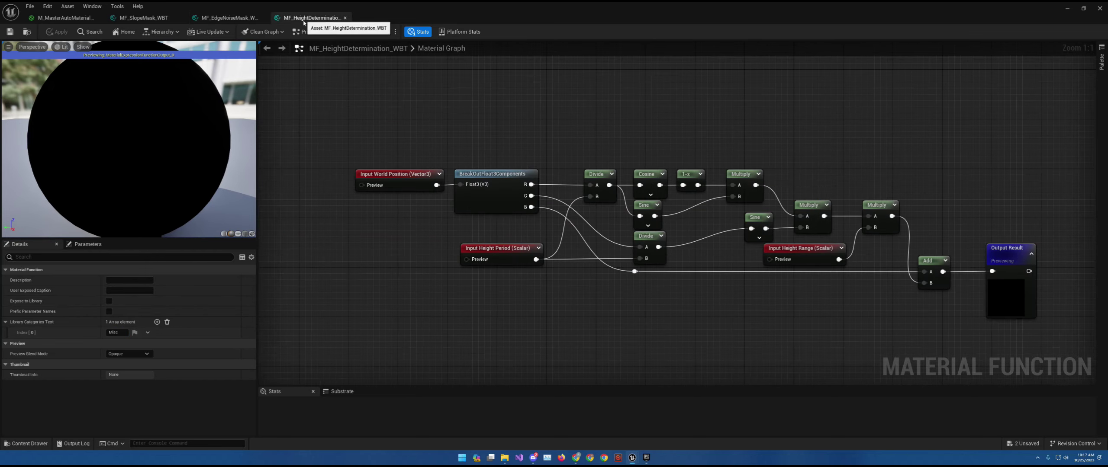
pyautogui.click(114, 331)
pyautogui.hotkey('ctrl', 'v')
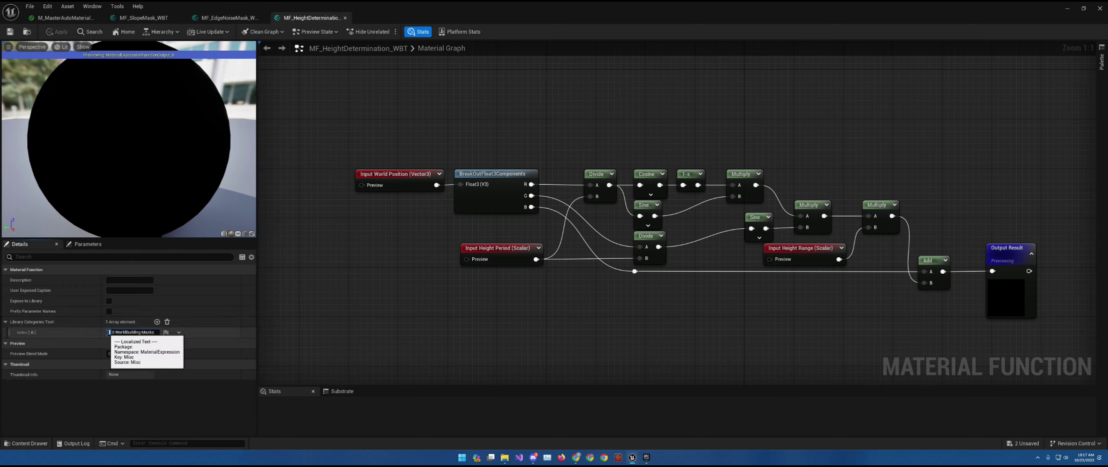
pyautogui.doubleClick(147, 332)
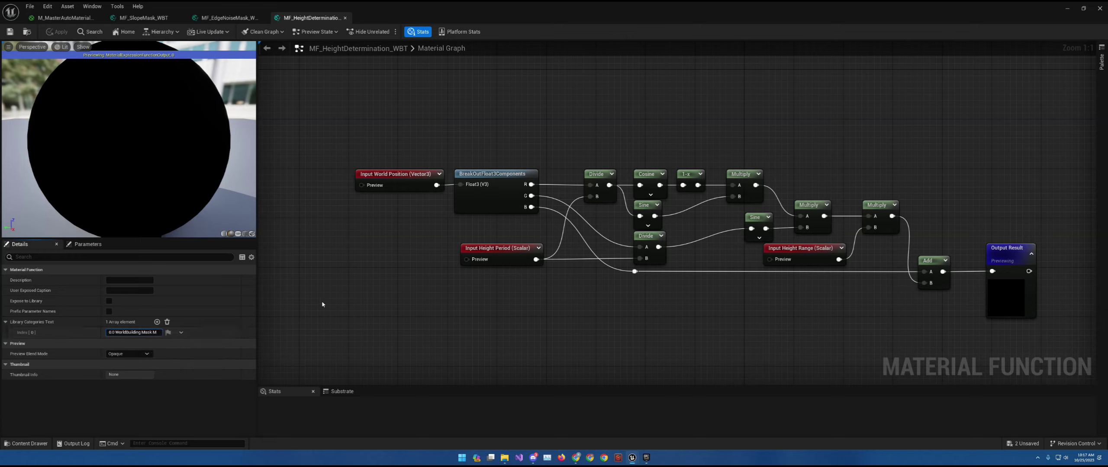
pyautogui.press('Return')
pyautogui.hotkey('ctrl', 'c')
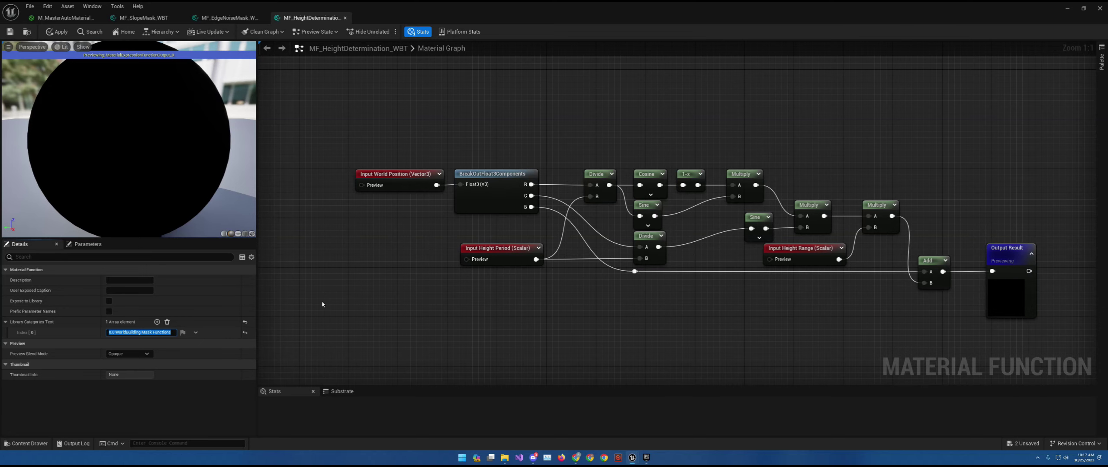
# Paste 0.0 WorldBuilding Mask Functions as MF_EdgeNoiseMask_WBT's library category and save it
pyautogui.click(228, 18)
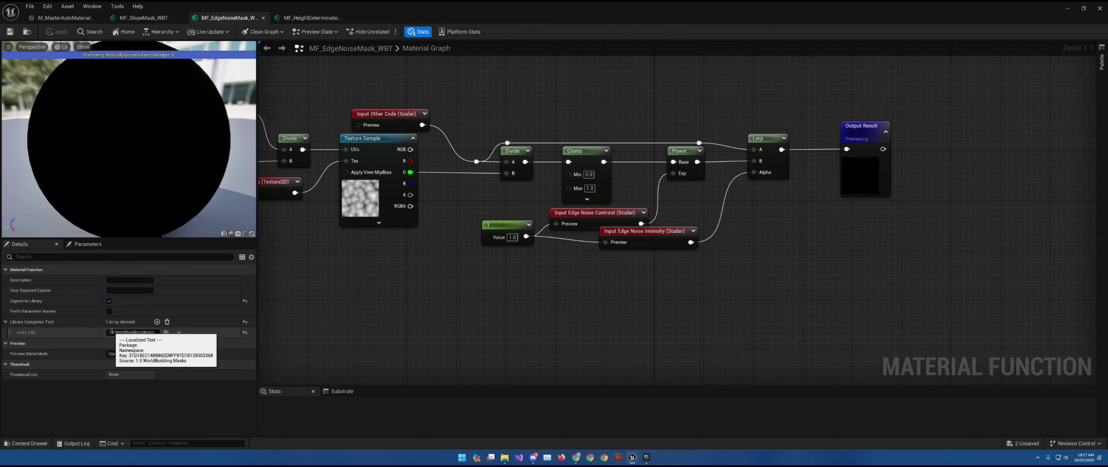
pyautogui.click(312, 20)
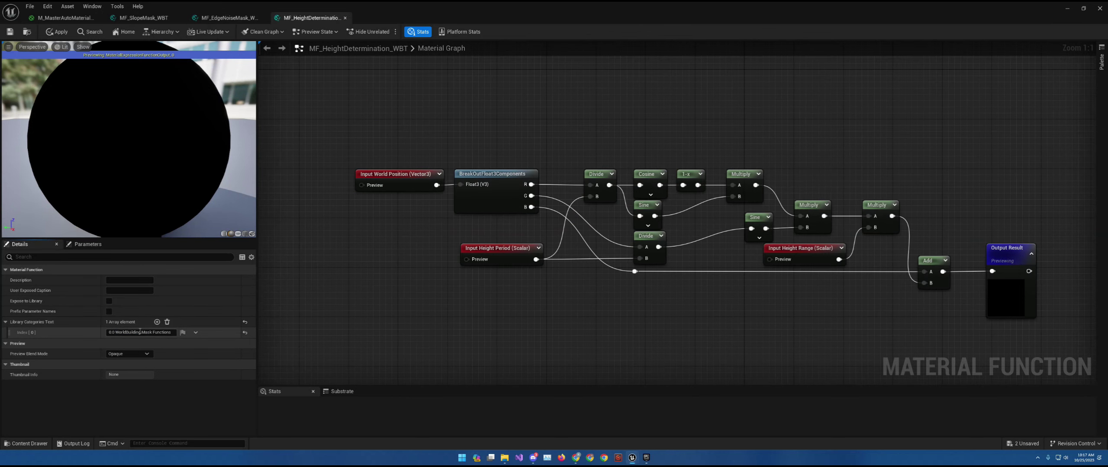
pyautogui.click(227, 18)
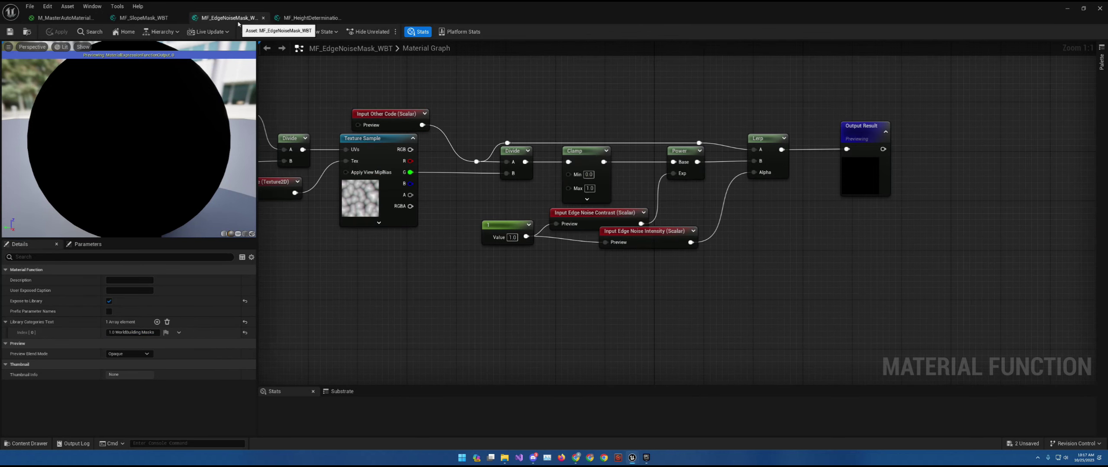
pyautogui.rightClick(135, 333)
pyautogui.click(162, 346)
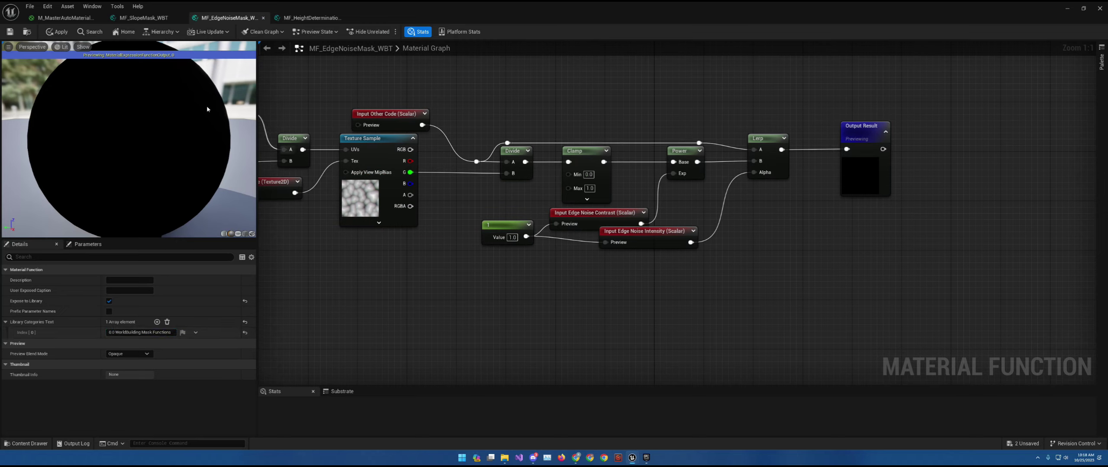
pyautogui.click(11, 33)
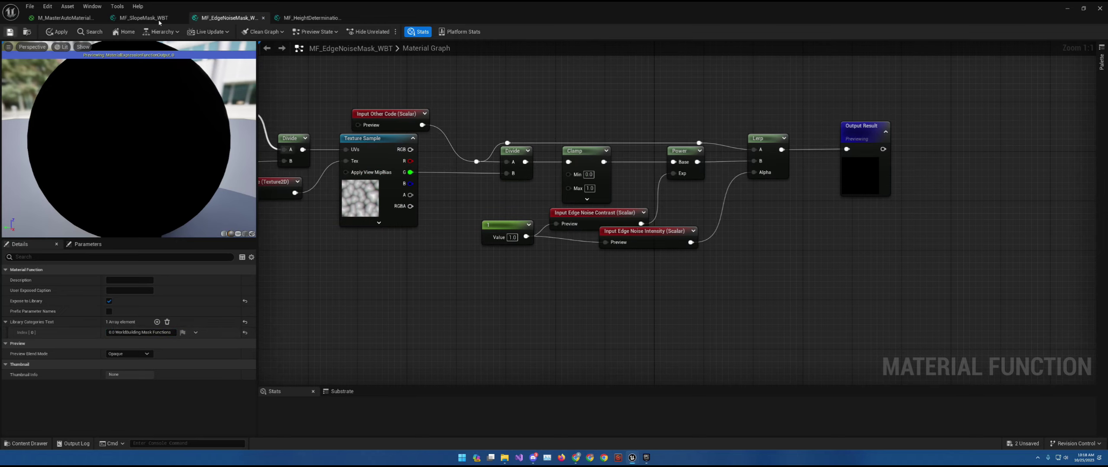
# Save MF_HeightDetermination_WBT and close its editor
pyautogui.click(311, 18)
pyautogui.moveTo(430, 255); pyautogui.dragTo(387, 249, button='right')
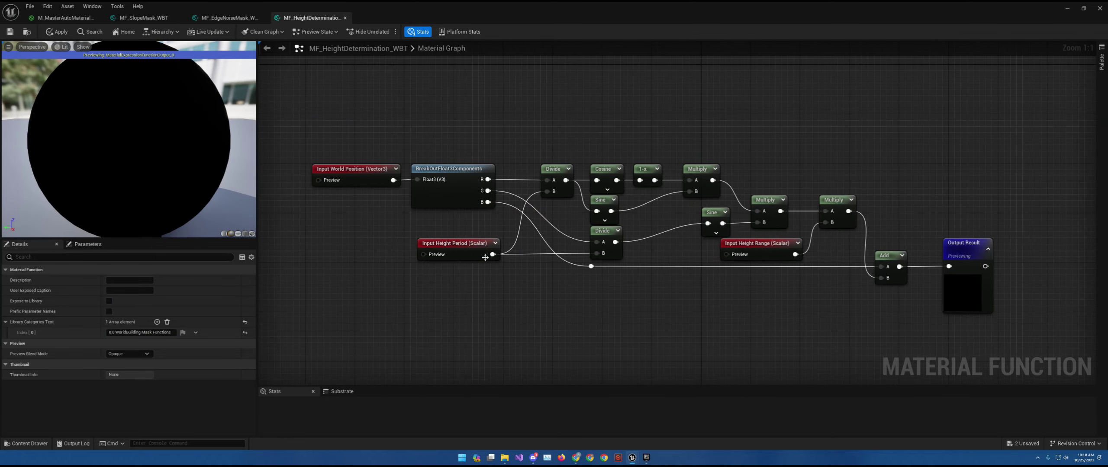
pyautogui.moveTo(440, 315); pyautogui.dragTo(386, 322, button='right')
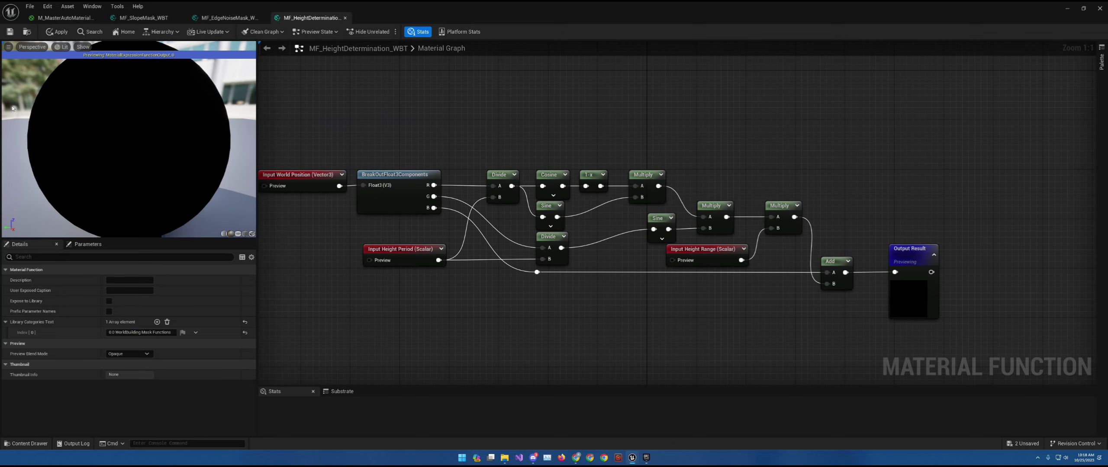
pyautogui.click(10, 32)
pyautogui.click(345, 17)
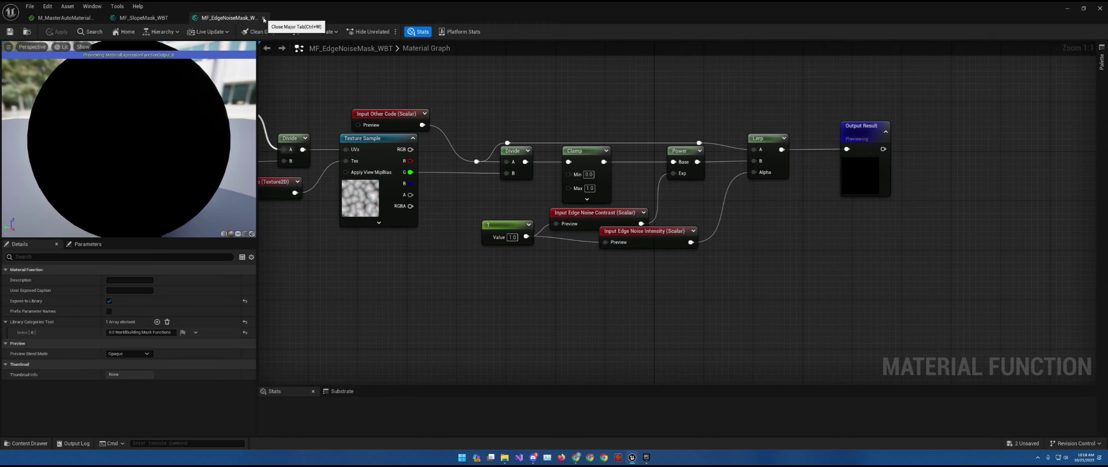
# Close the edge noise and slope mask functions and restore the editor to a floating window
pyautogui.click(262, 18)
pyautogui.click(182, 17)
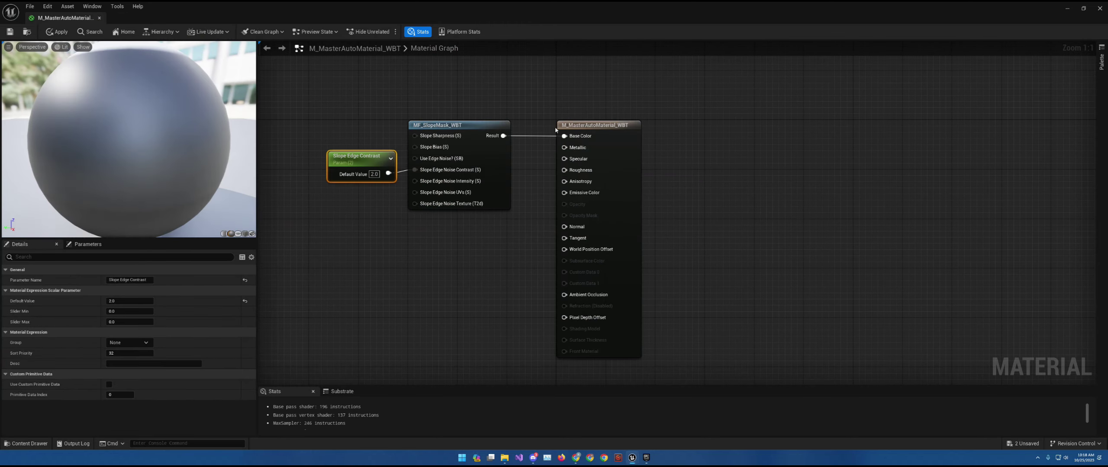
pyautogui.moveTo(734, 9); pyautogui.dragTo(460, 42)
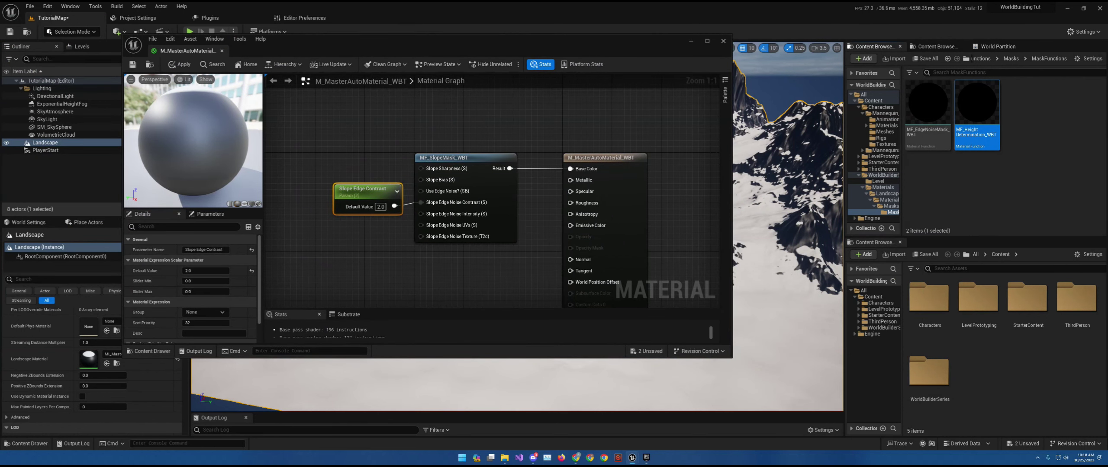
# In the Masks folder, add a Material Function named MF_HeightMask_WBT and open it
pyautogui.click(1012, 61)
pyautogui.rightClick(971, 157)
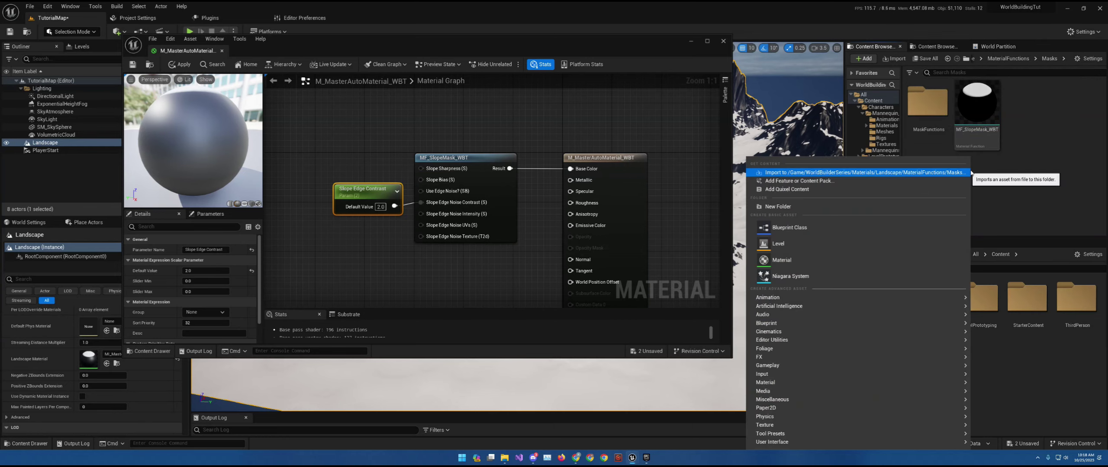
pyautogui.write('ma')
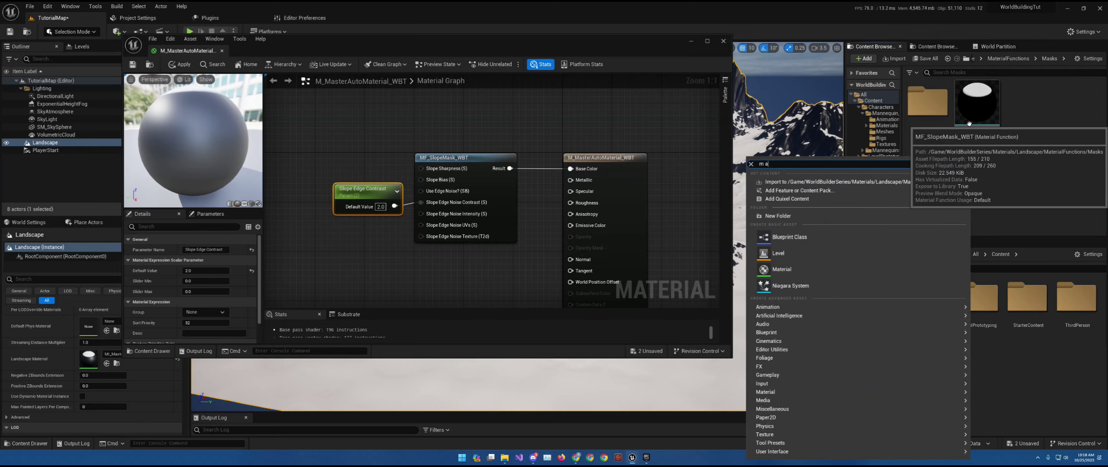
pyautogui.write('terial fun')
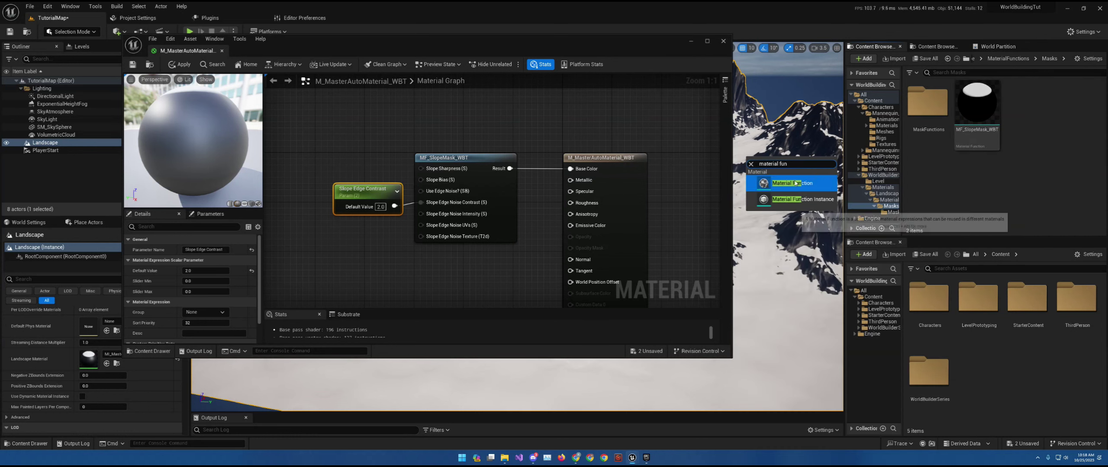
pyautogui.press('Return')
pyautogui.write('MF_HeightMask')
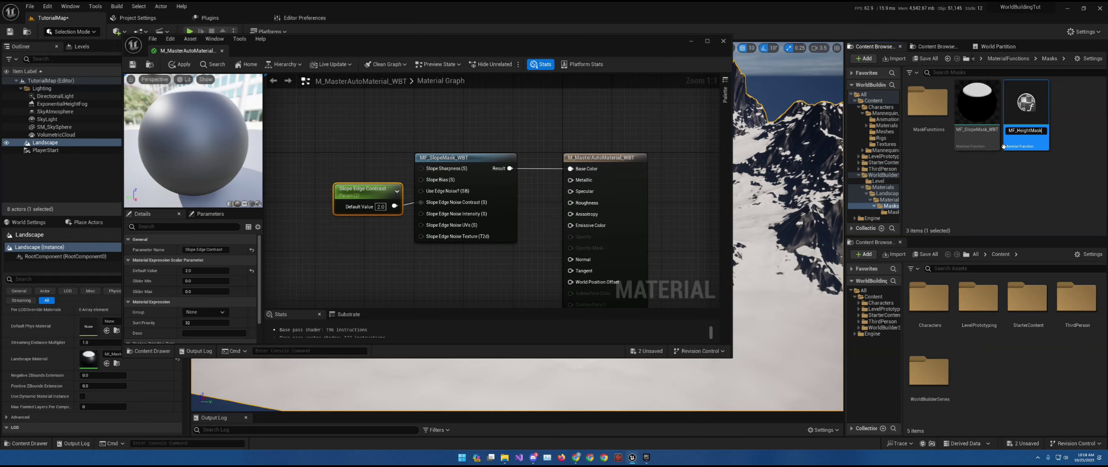
pyautogui.press('Return')
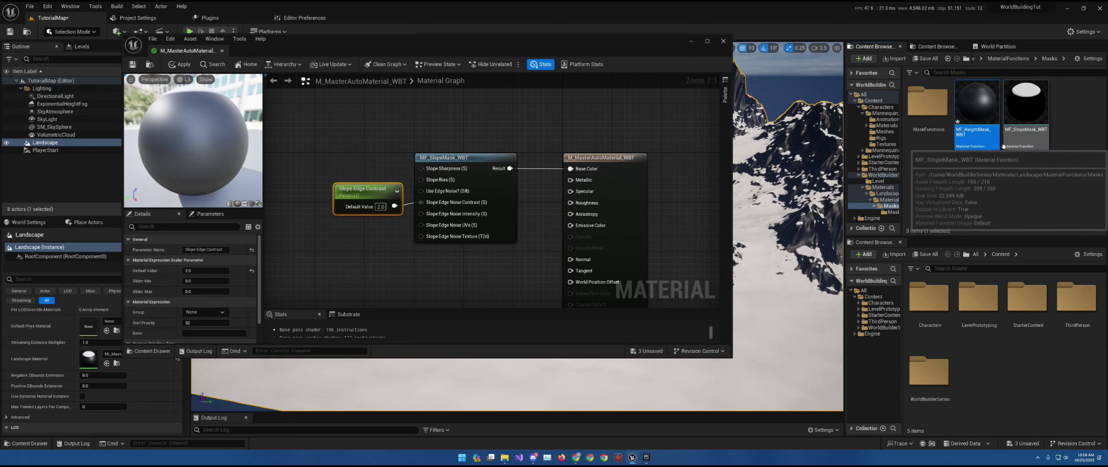
pyautogui.doubleClick(976, 110)
pyautogui.moveTo(418, 215); pyautogui.dragTo(591, 239, button='right')
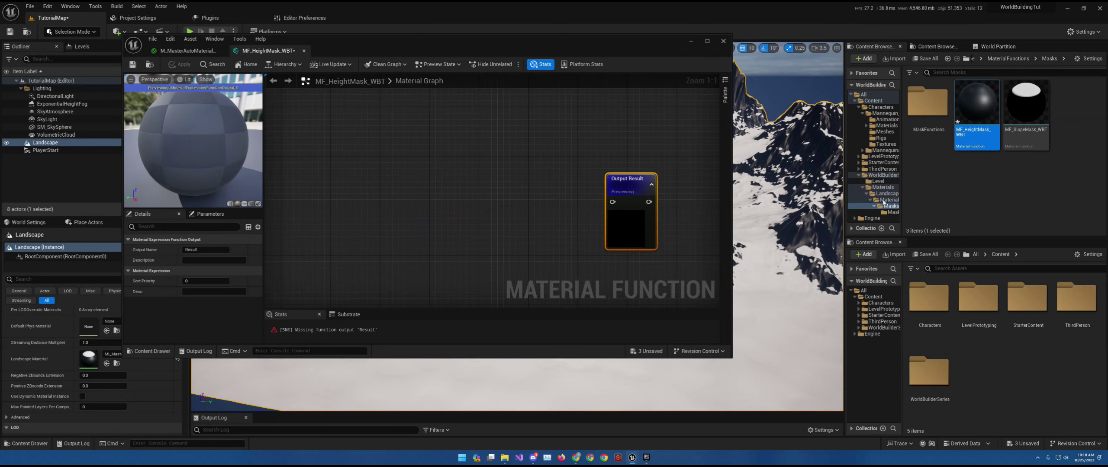
# Enable Expose to Library on MF_HeightDetermination_WBT, then find it under World Building Mask Functions in the node menu
pyautogui.rightClick(431, 168)
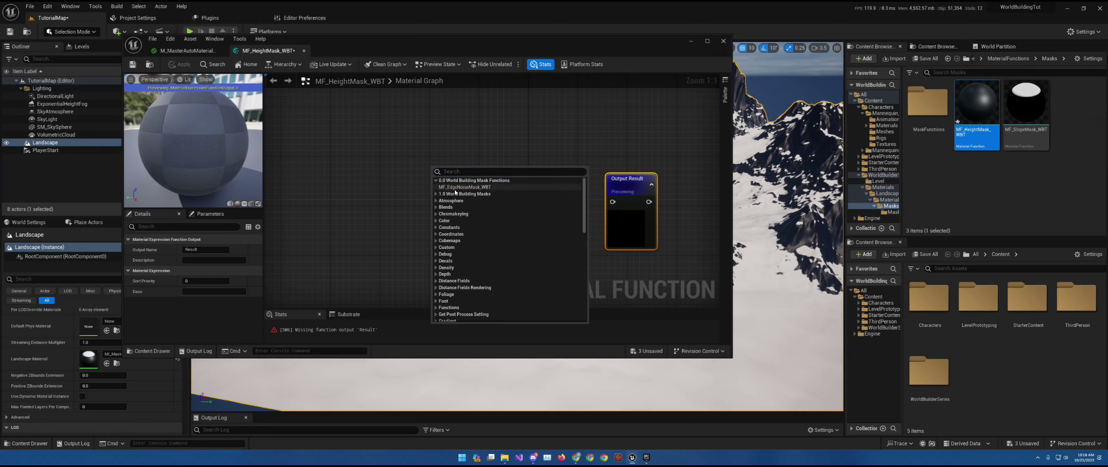
pyautogui.doubleClick(929, 104)
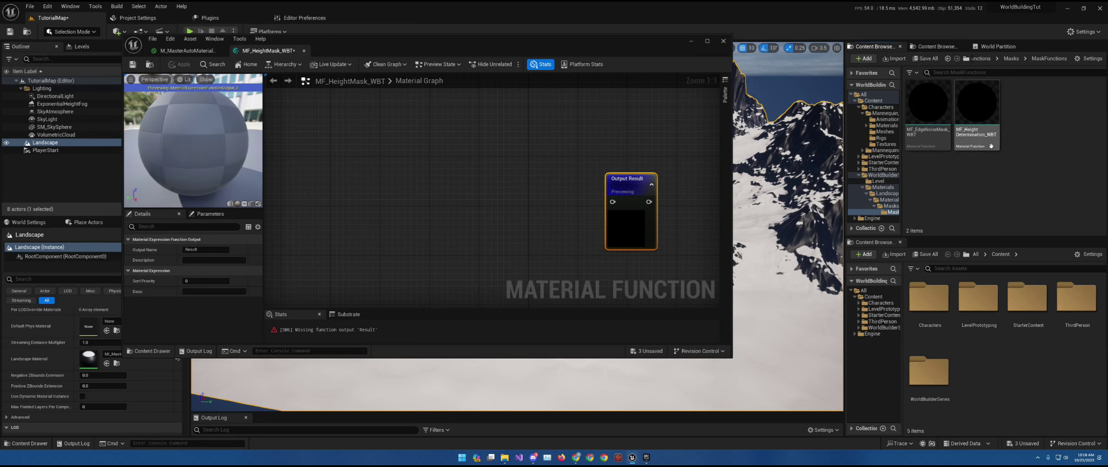
pyautogui.doubleClick(977, 130)
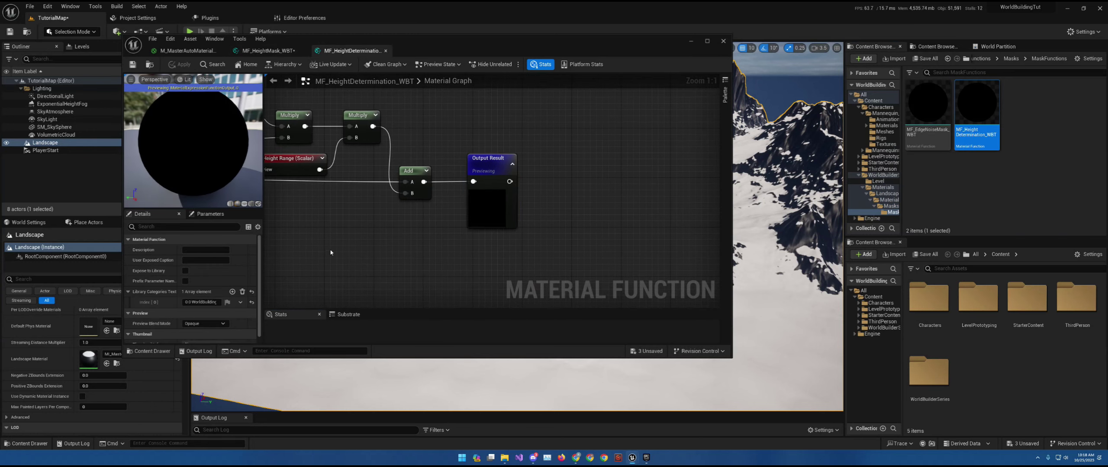
pyautogui.click(185, 271)
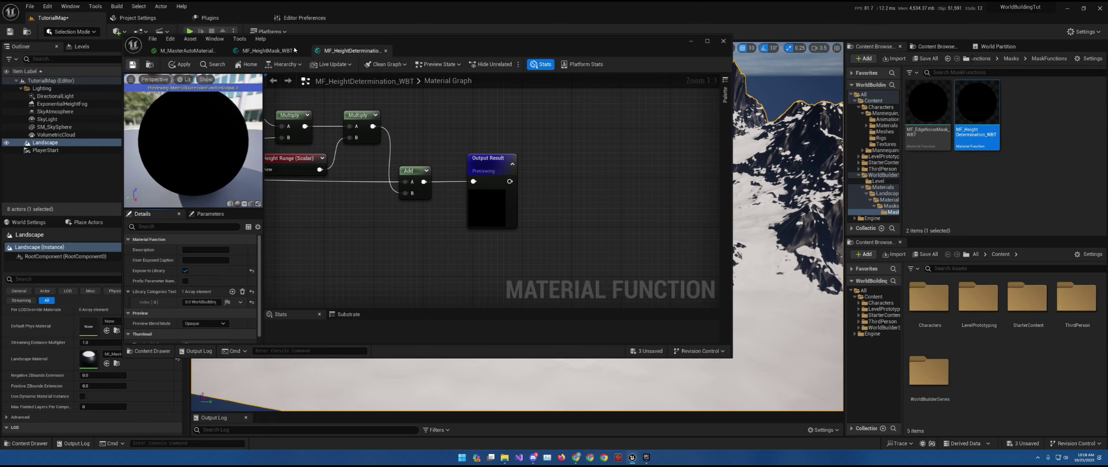
pyautogui.click(387, 52)
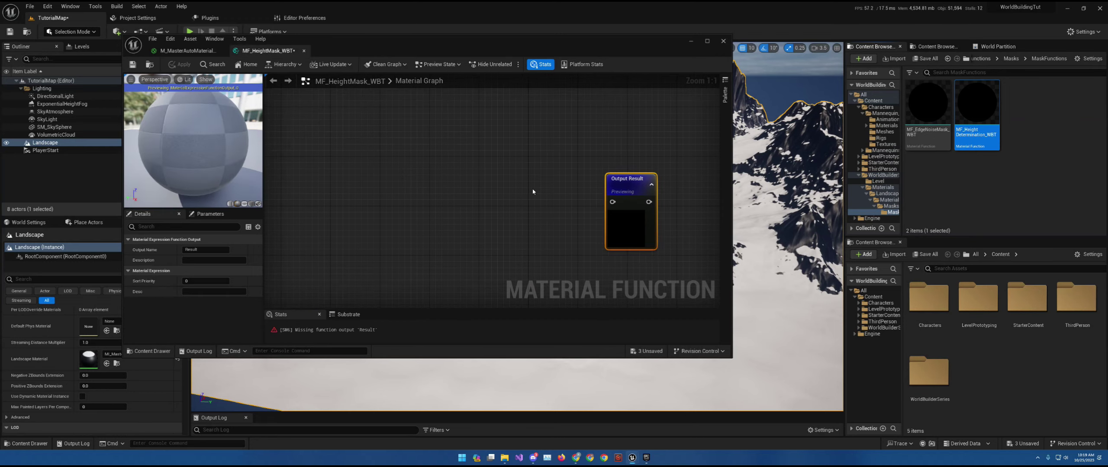
pyautogui.rightClick(523, 197)
pyautogui.click(525, 210)
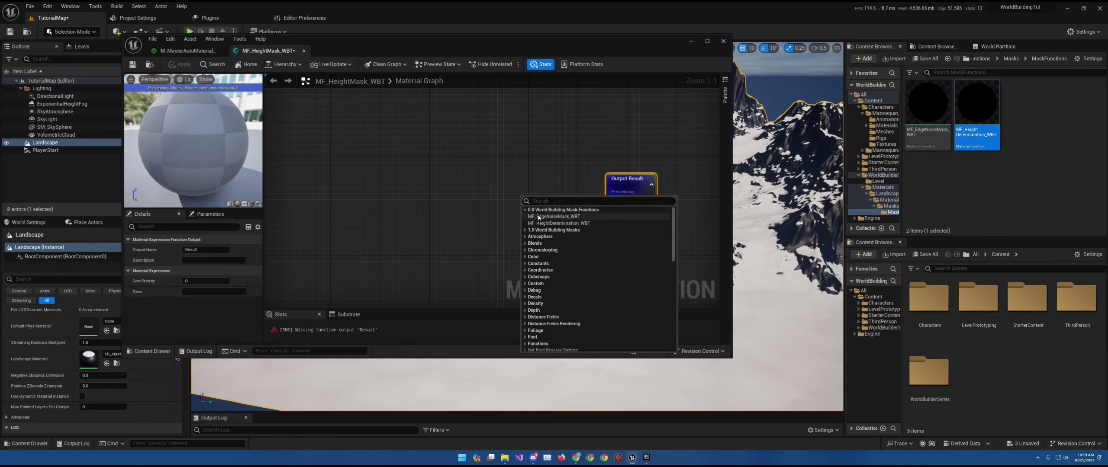
# Place the MF_HeightDetermination_WBT node in the MF_HeightMask_WBT graph
pyautogui.click(559, 222)
pyautogui.moveTo(487, 212); pyautogui.dragTo(519, 220, button='right')
pyautogui.moveTo(595, 209); pyautogui.dragTo(336, 146)
pyautogui.moveTo(346, 166); pyautogui.dragTo(688, 228, button='right')
pyautogui.moveTo(550, 200); pyautogui.dragTo(495, 193, button='right')
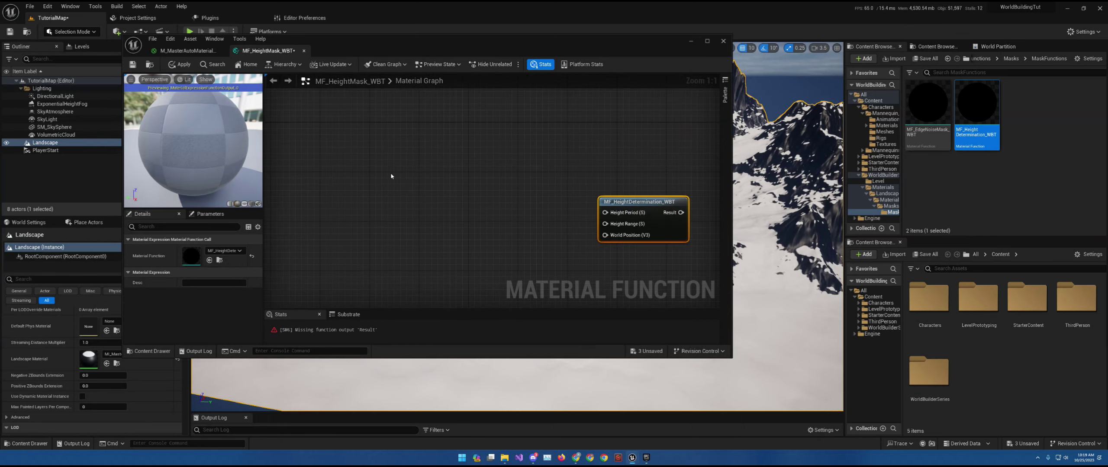
# Add an Absolute World Position node and wire its XYZ into World Position (V3)
pyautogui.rightClick(433, 169)
pyautogui.write('w')
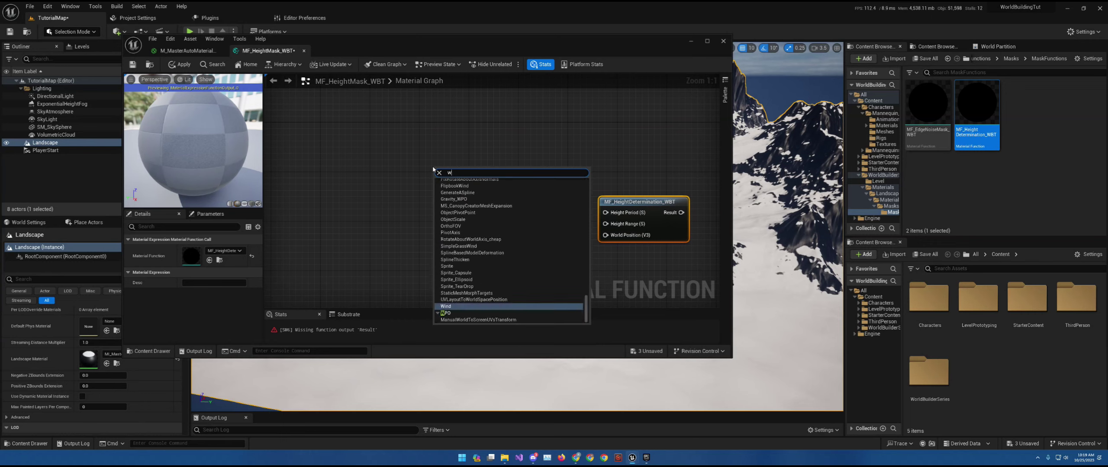
pyautogui.write('orld ')
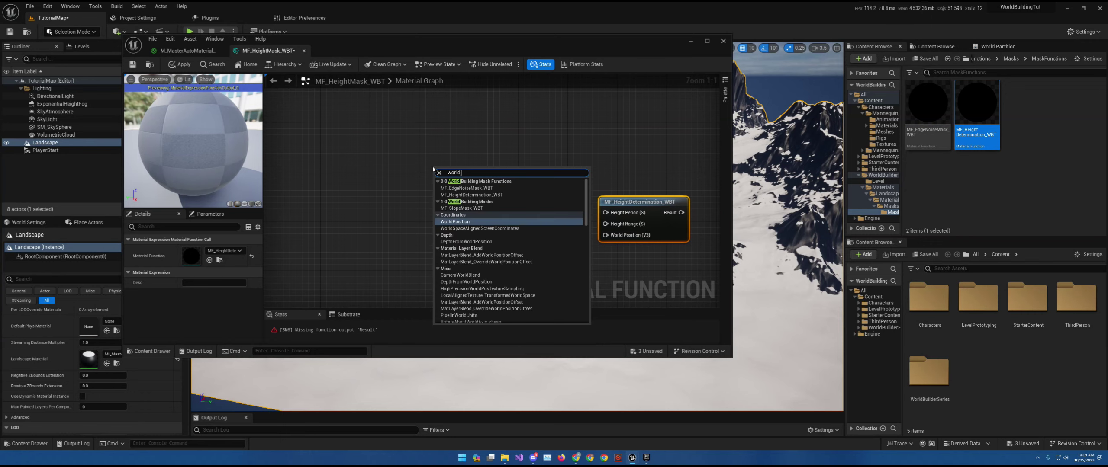
pyautogui.write('pos')
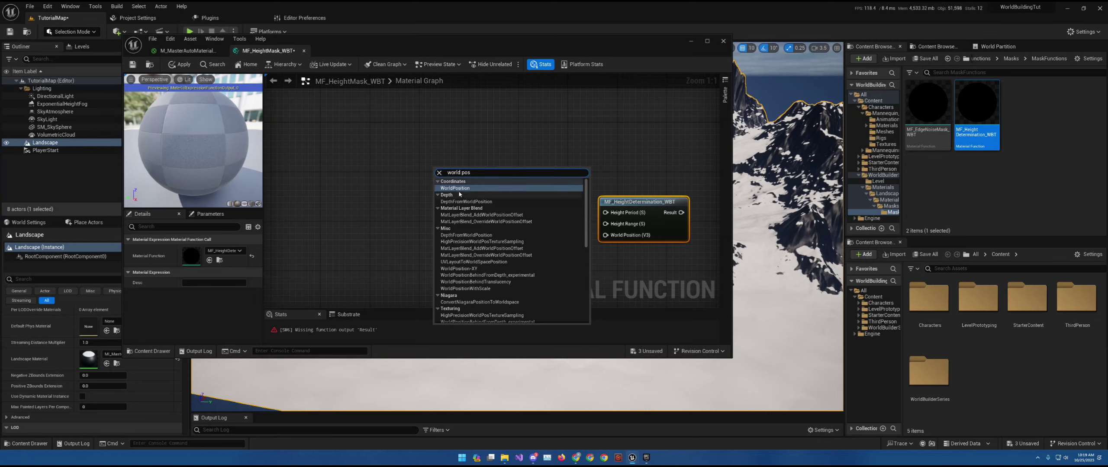
pyautogui.press('Return')
pyautogui.moveTo(469, 163); pyautogui.dragTo(433, 126, button='right')
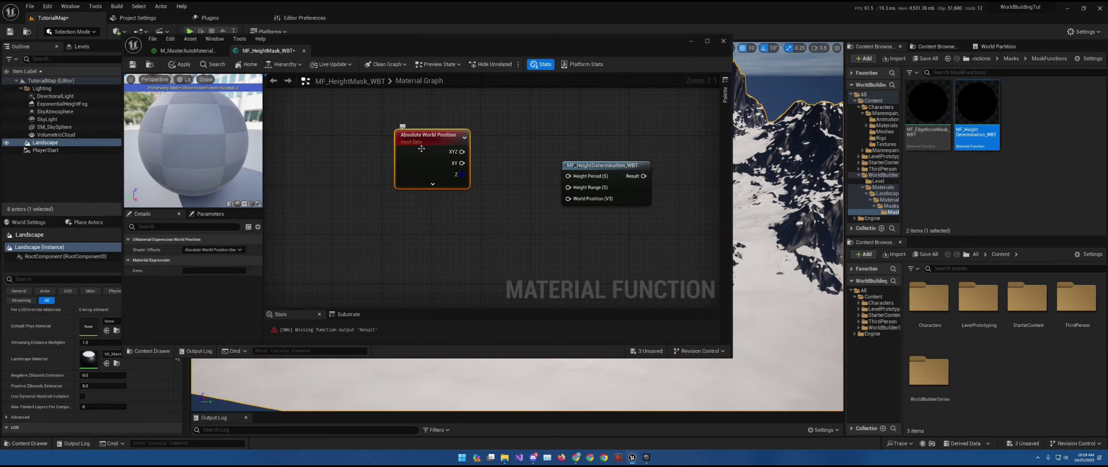
pyautogui.moveTo(424, 148); pyautogui.dragTo(410, 215)
pyautogui.moveTo(410, 215); pyautogui.dragTo(346, 222, button='right')
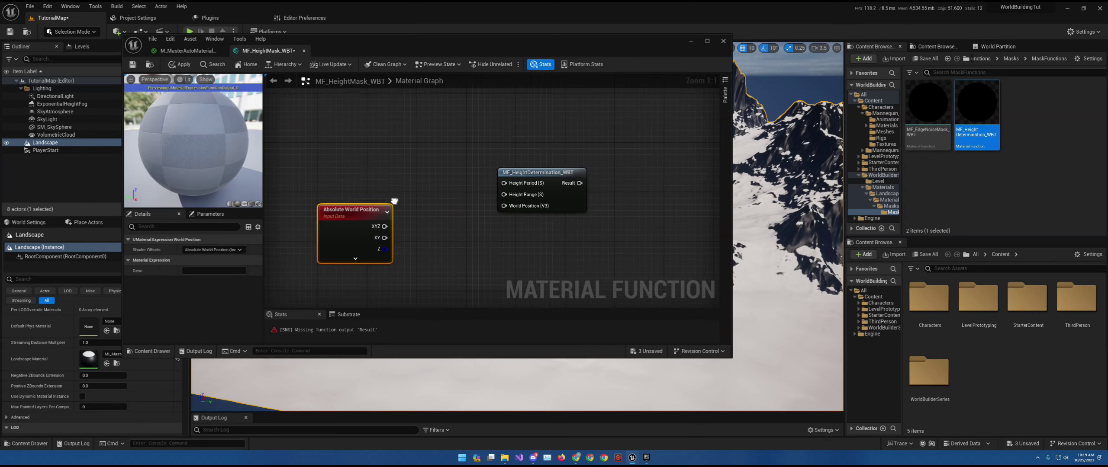
pyautogui.moveTo(385, 227); pyautogui.dragTo(497, 210)
pyautogui.moveTo(411, 214); pyautogui.dragTo(475, 220, button='right')
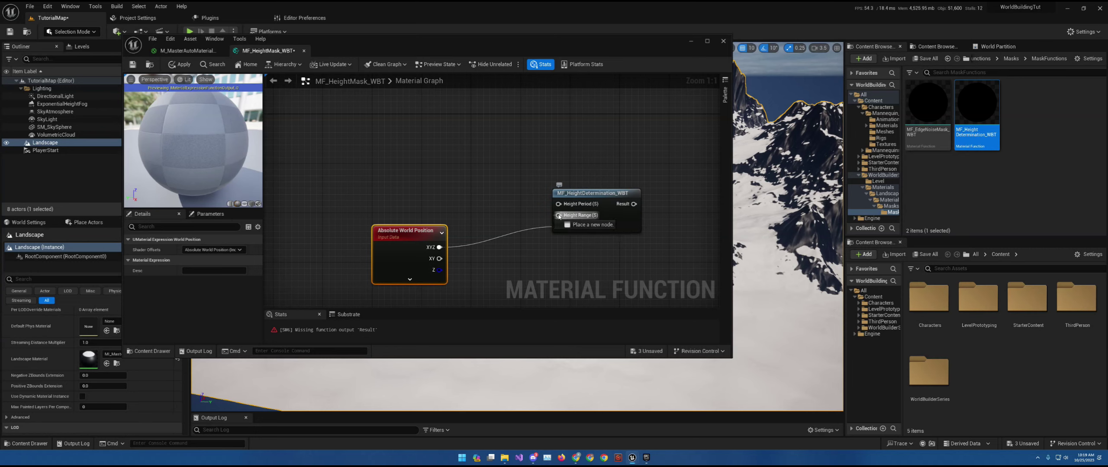
pyautogui.moveTo(556, 217); pyautogui.dragTo(463, 177)
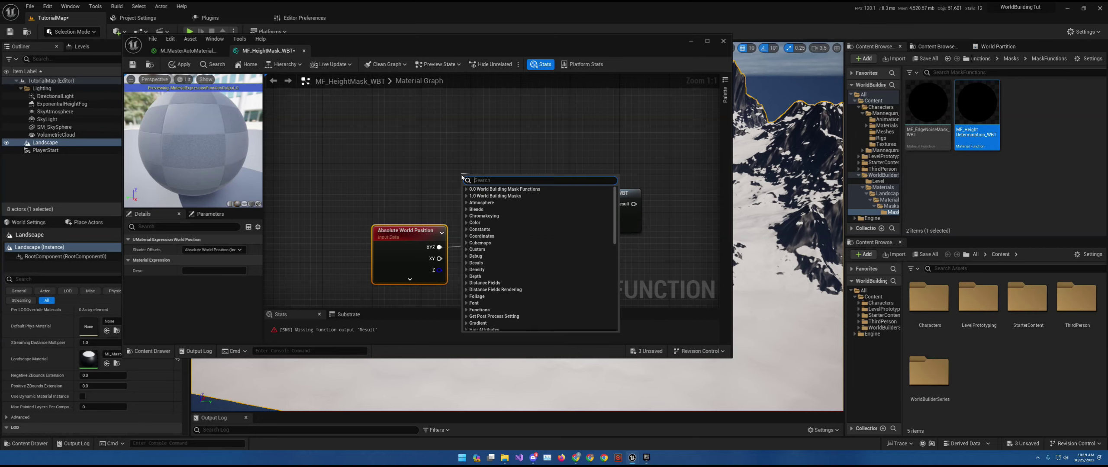
# Feed Height Range from a Multiply node with B set to 2000
pyautogui.write('multiply')
pyautogui.press('Return')
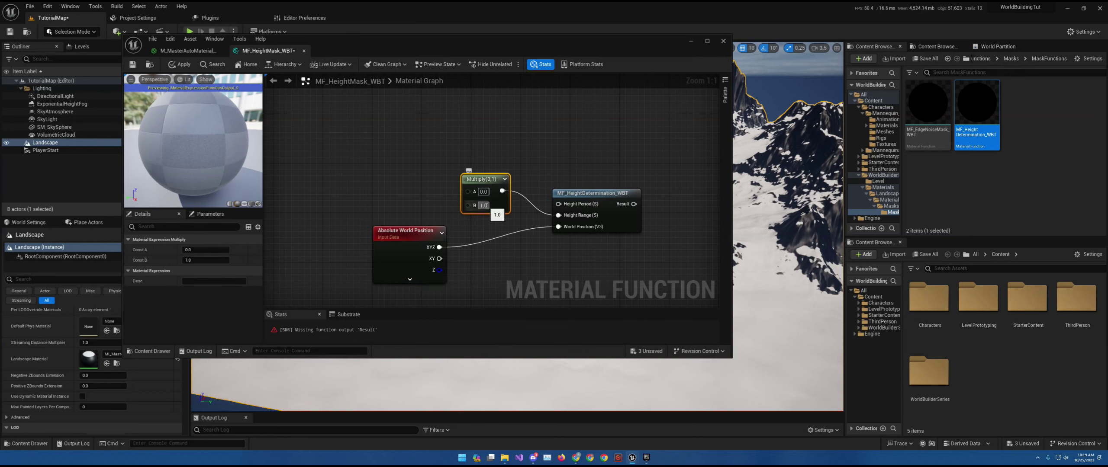
pyautogui.write('2000')
pyautogui.press('Return')
pyautogui.moveTo(504, 179); pyautogui.dragTo(458, 193)
pyautogui.moveTo(425, 234); pyautogui.dragTo(450, 239)
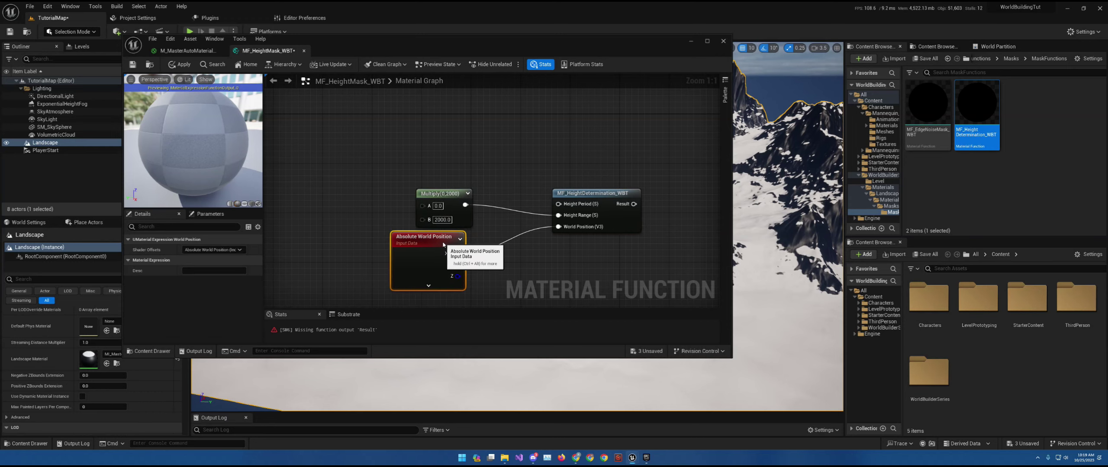
# Add a function input on Multiply A named Height Variation Size, with Use Preview Value enabled
pyautogui.moveTo(424, 206); pyautogui.dragTo(373, 205)
pyautogui.write('Input')
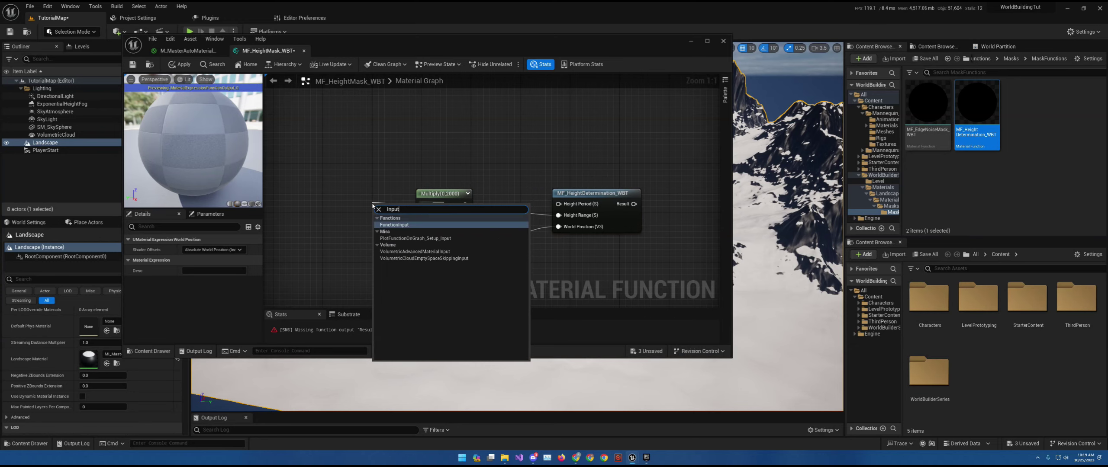
pyautogui.press('Return')
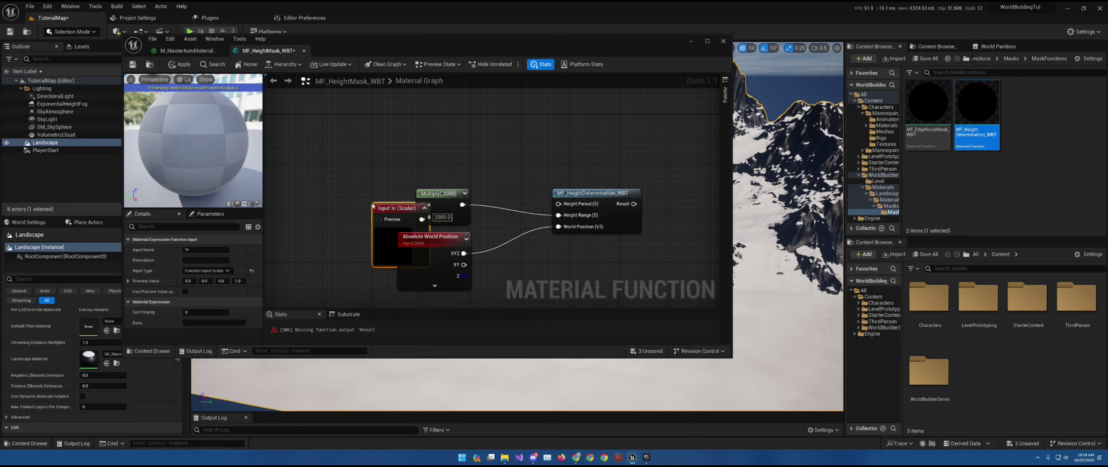
pyautogui.click(198, 251)
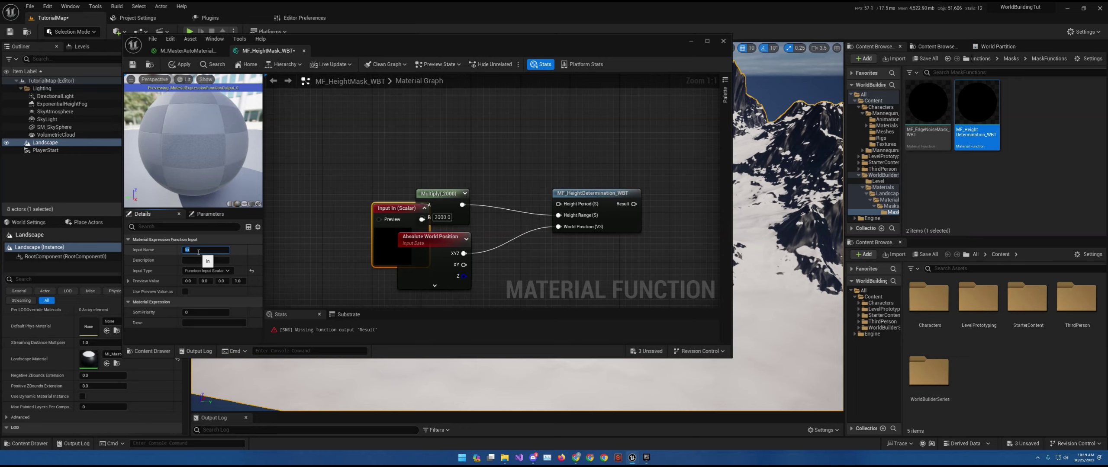
pyautogui.write('Height Variation Size')
pyautogui.click(193, 261)
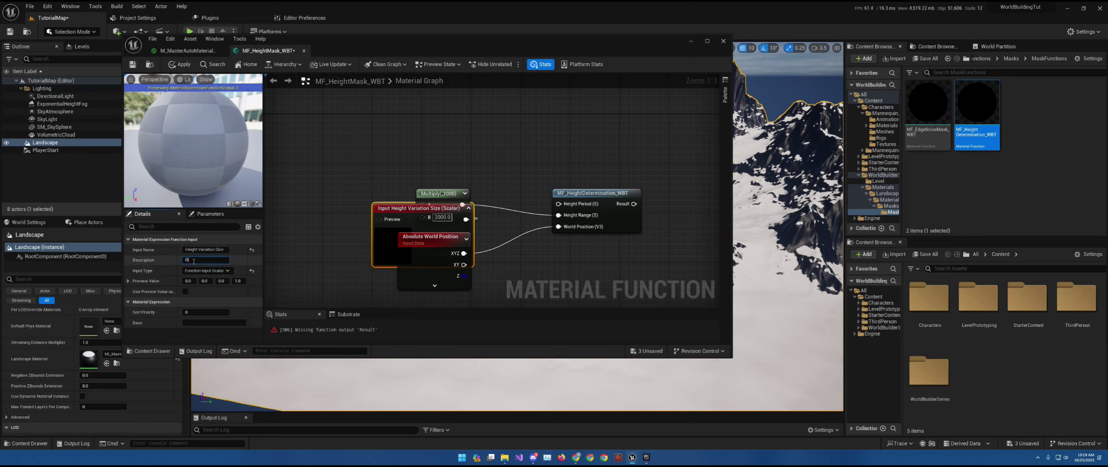
pyautogui.write('Default 3')
pyautogui.click(185, 291)
# Add a Constant of 3 and wire it into the input's Preview
pyautogui.moveTo(466, 210); pyautogui.dragTo(385, 201)
pyautogui.click(385, 202)
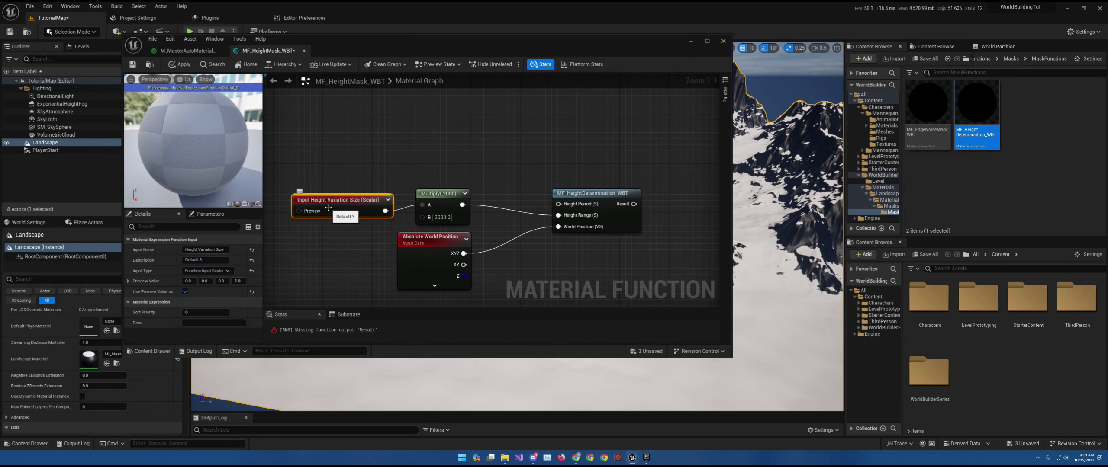
pyautogui.moveTo(269, 177); pyautogui.dragTo(378, 230, button='right')
pyautogui.click(378, 230)
pyautogui.click(346, 226)
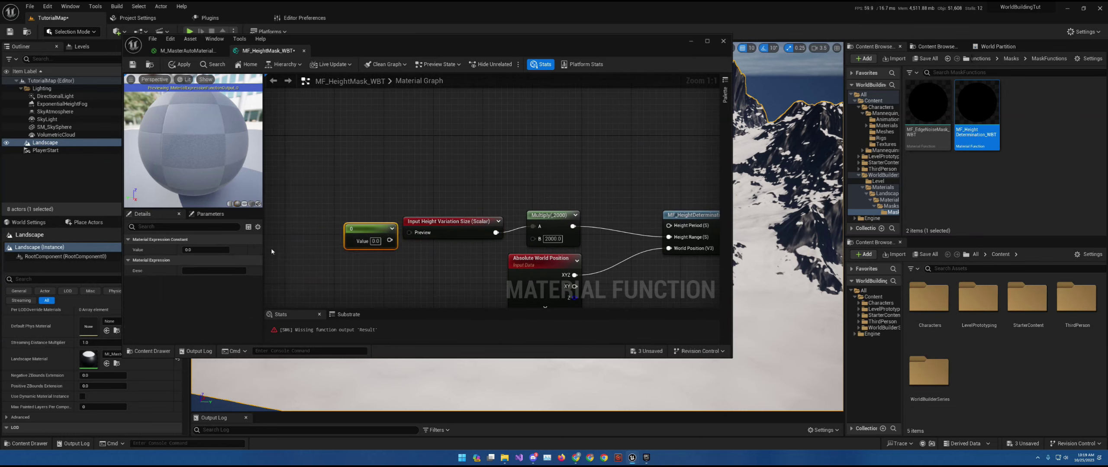
pyautogui.click(201, 251)
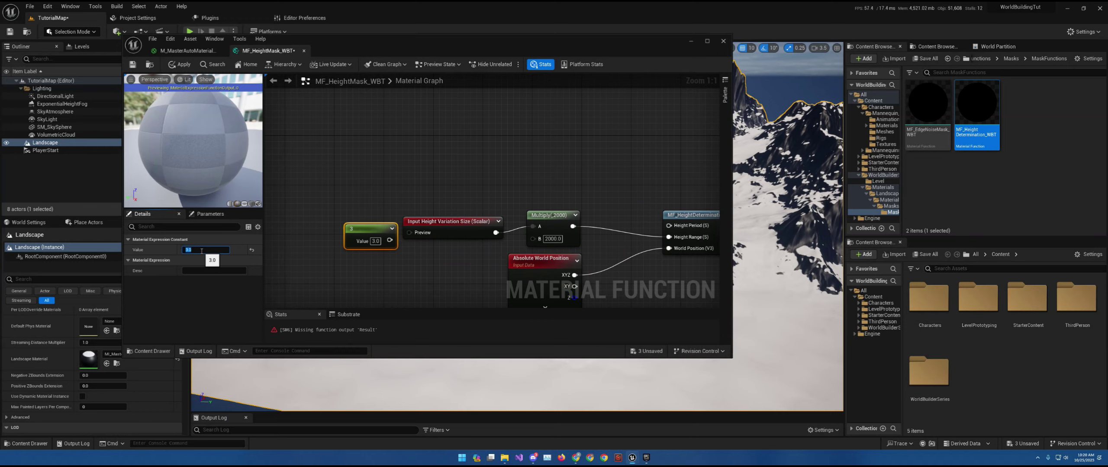
pyautogui.moveTo(389, 240); pyautogui.dragTo(359, 225)
pyautogui.moveTo(485, 181); pyautogui.dragTo(396, 173, button='right')
# Add a function input wired into Height Period, placed above the Multiply node
pyautogui.moveTo(568, 224); pyautogui.dragTo(449, 155)
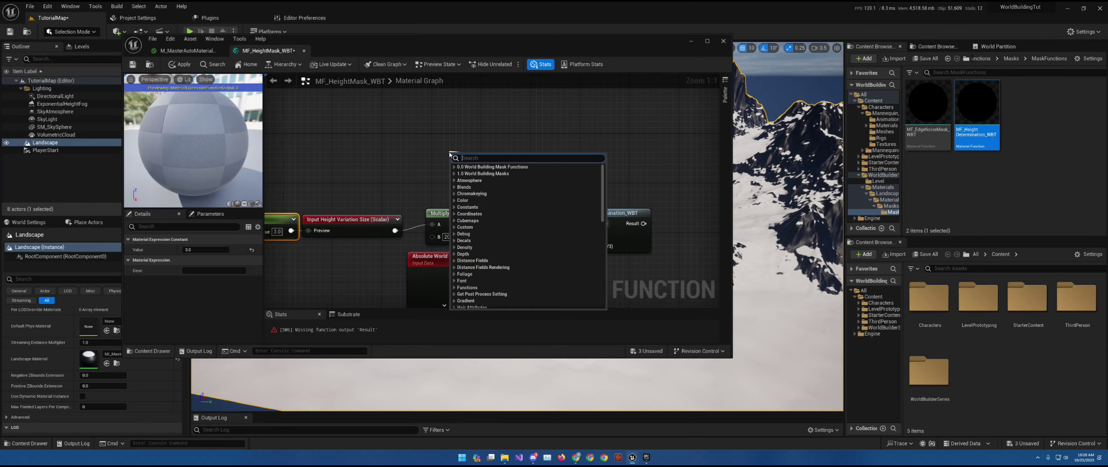
pyautogui.write('Input')
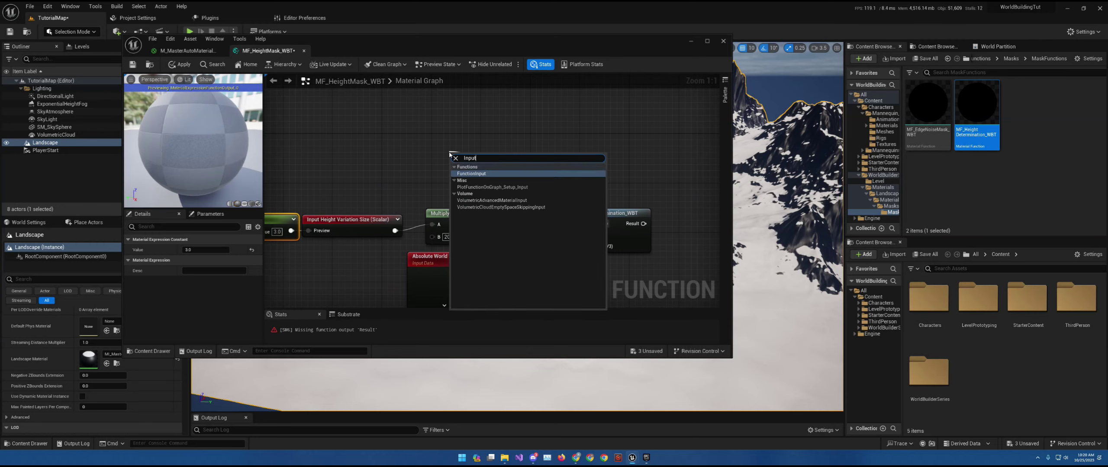
pyautogui.press('Return')
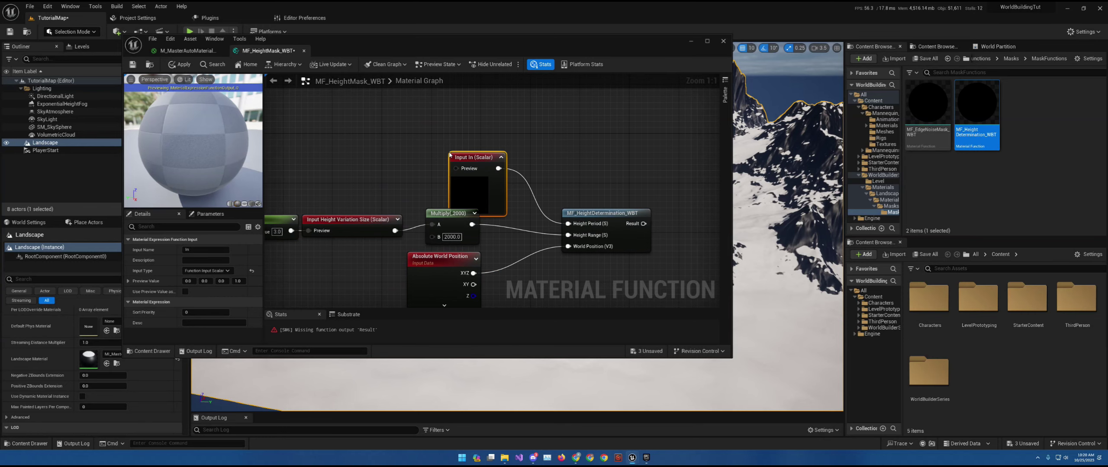
pyautogui.click(501, 157)
pyautogui.moveTo(480, 159); pyautogui.dragTo(463, 183)
pyautogui.moveTo(420, 189); pyautogui.dragTo(534, 189, button='right')
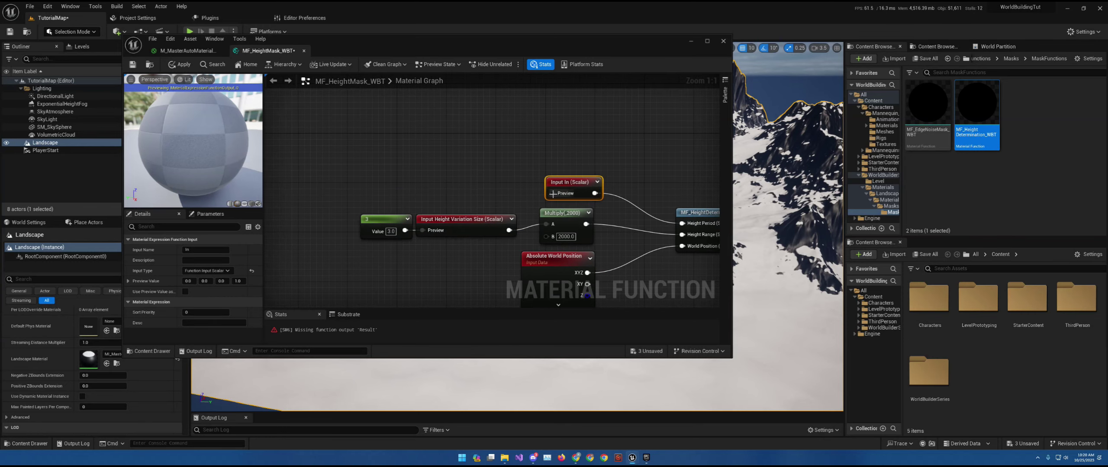
# Create a Constant of 500 and connect it to the new input's Preview
pyautogui.moveTo(552, 193); pyautogui.dragTo(500, 194)
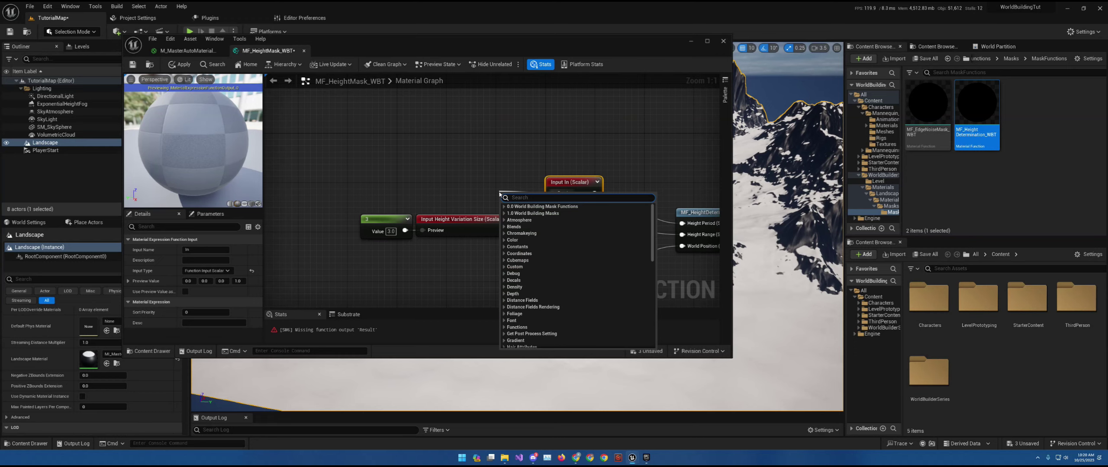
pyautogui.click(498, 186)
pyautogui.press('1')
pyautogui.click(499, 186)
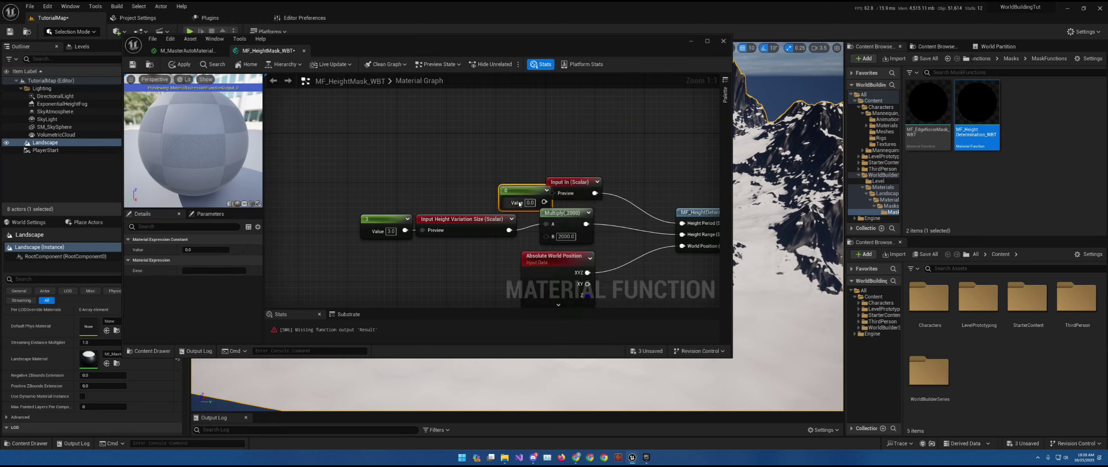
pyautogui.click(530, 203)
pyautogui.write('500')
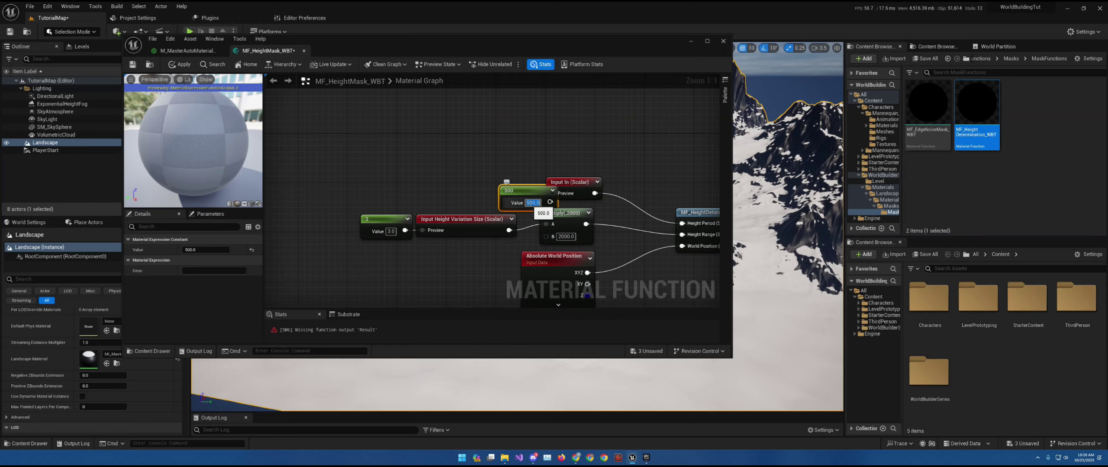
pyautogui.press('Return')
pyautogui.moveTo(524, 191); pyautogui.dragTo(552, 194)
pyautogui.click(580, 188)
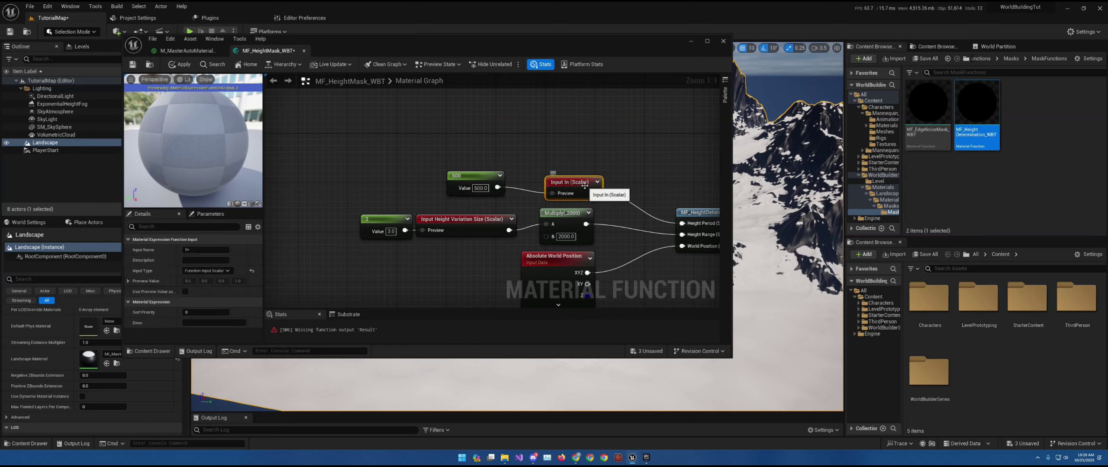
# Name the input Height Variation Depth, use its preview as default, and describe it 'Default 500'
pyautogui.click(191, 250)
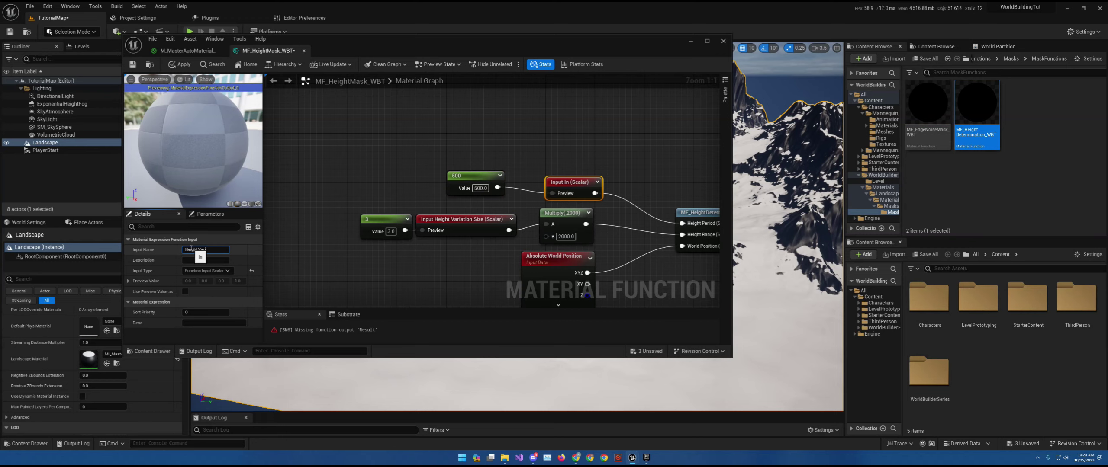
pyautogui.write('Height Variation Depth')
pyautogui.press('Return')
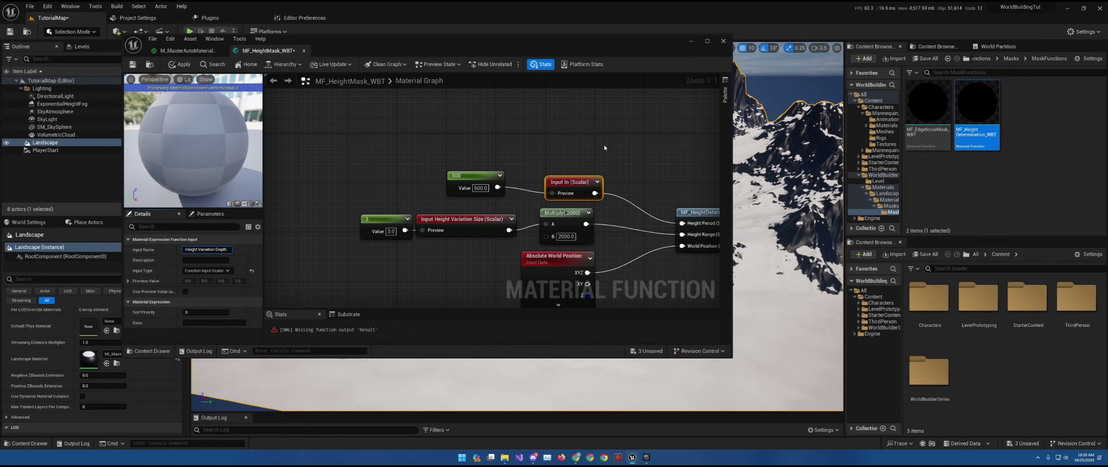
pyautogui.moveTo(604, 144); pyautogui.dragTo(557, 135, button='right')
pyautogui.moveTo(537, 166); pyautogui.dragTo(525, 160)
pyautogui.click(186, 292)
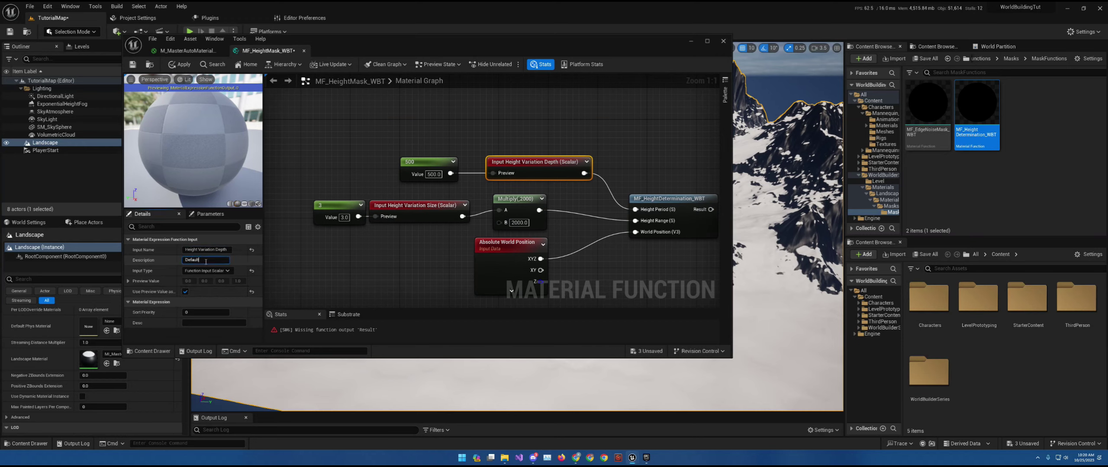
pyautogui.press('Return')
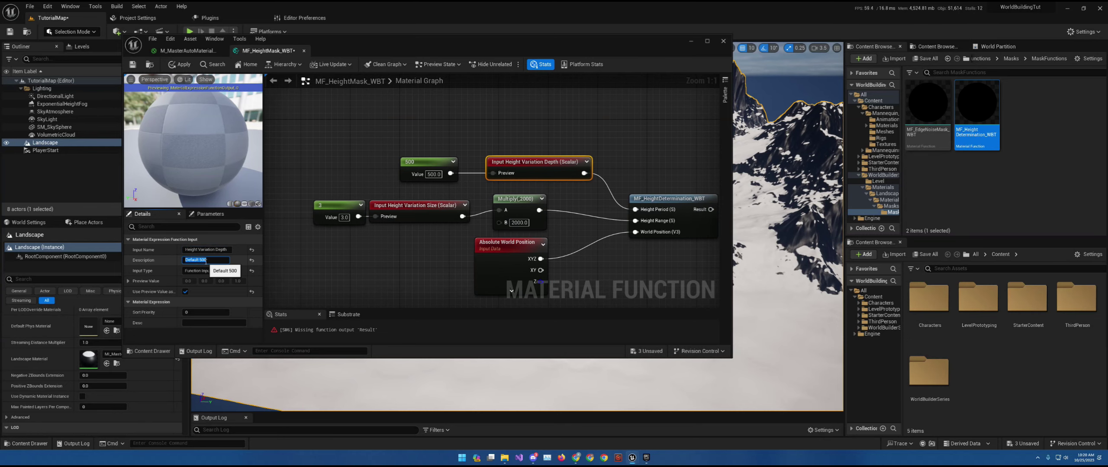
pyautogui.moveTo(498, 204); pyautogui.dragTo(365, 201, button='right')
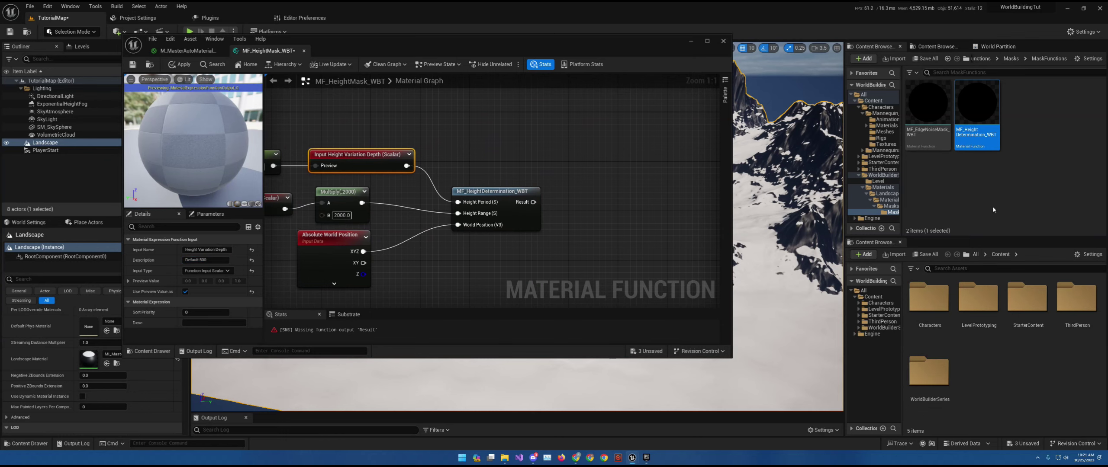
pyautogui.press('Home')
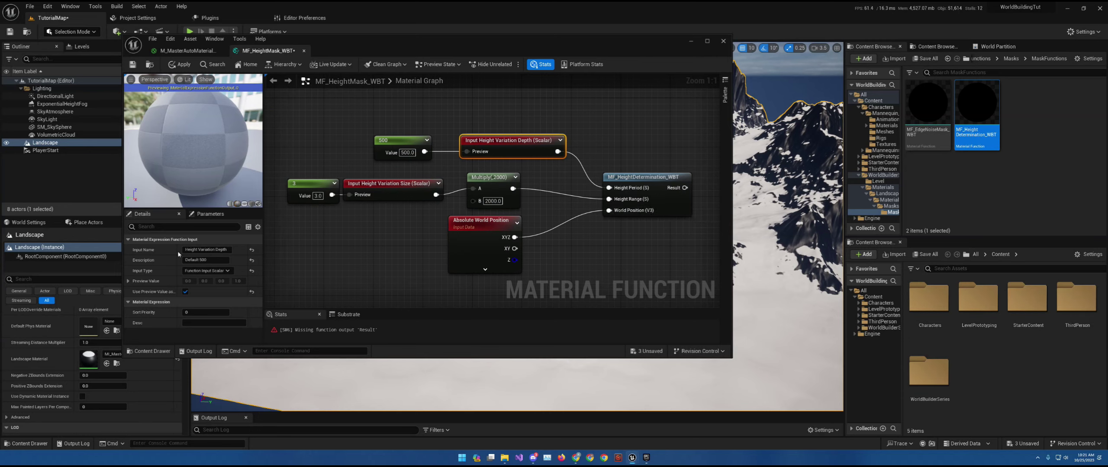
pyautogui.moveTo(591, 242); pyautogui.dragTo(388, 234, button='right')
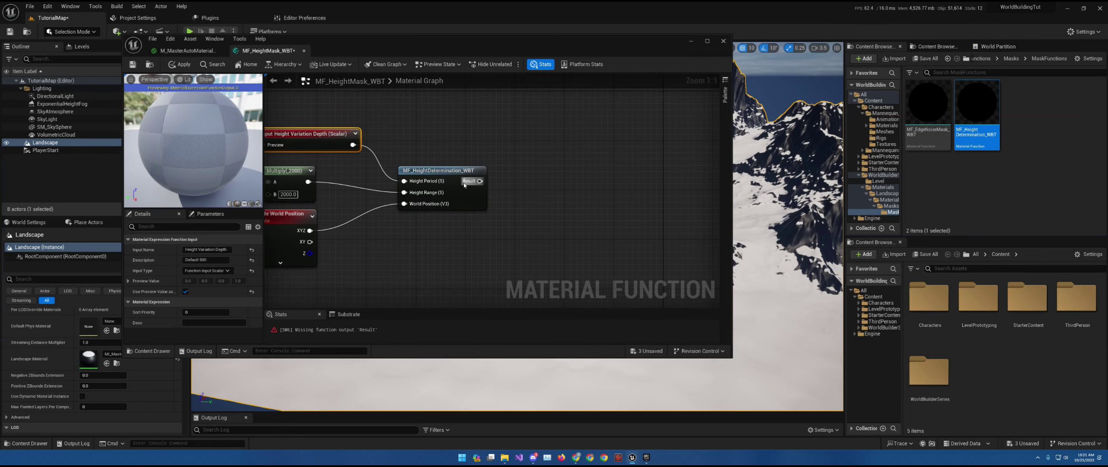
# Add a Subtract node fed by the MF_HeightDetermination_WBT Result
pyautogui.moveTo(476, 184); pyautogui.dragTo(544, 187)
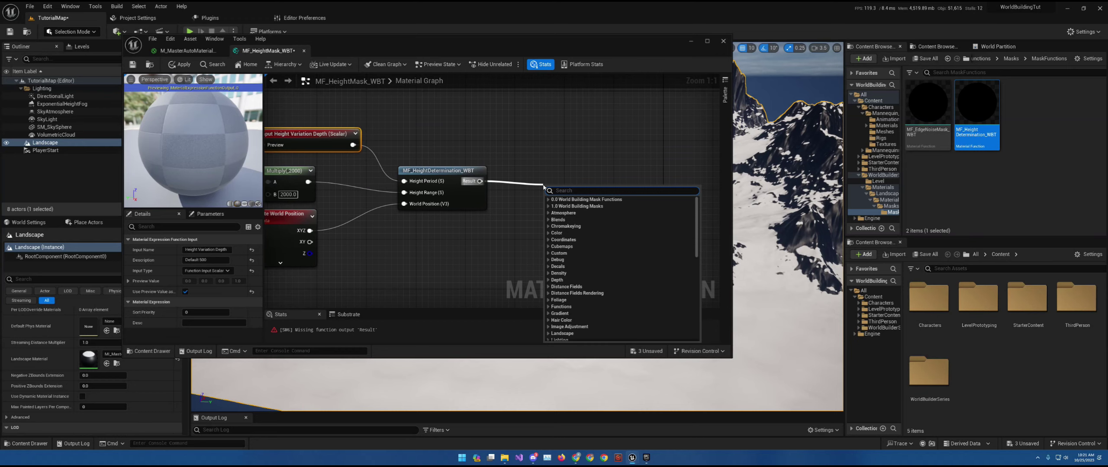
pyautogui.write('subtract')
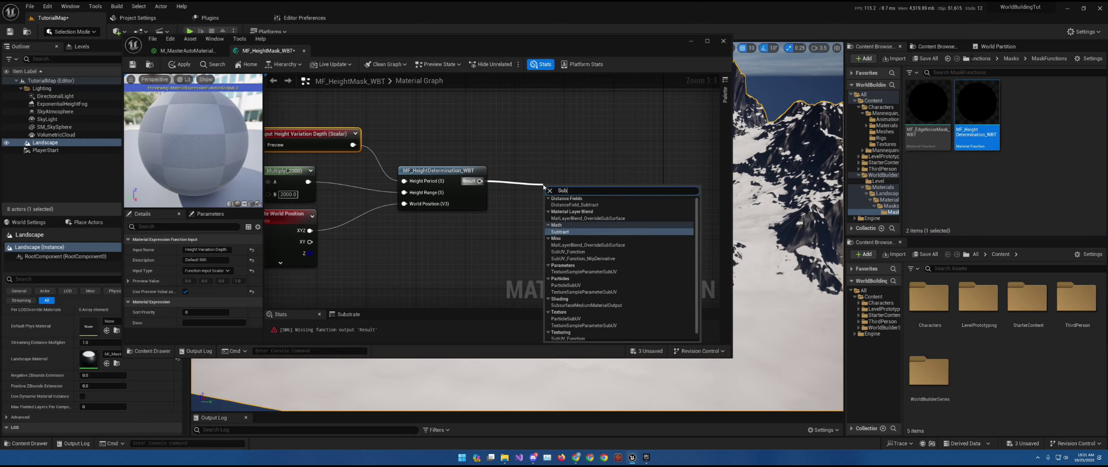
pyautogui.press('Return')
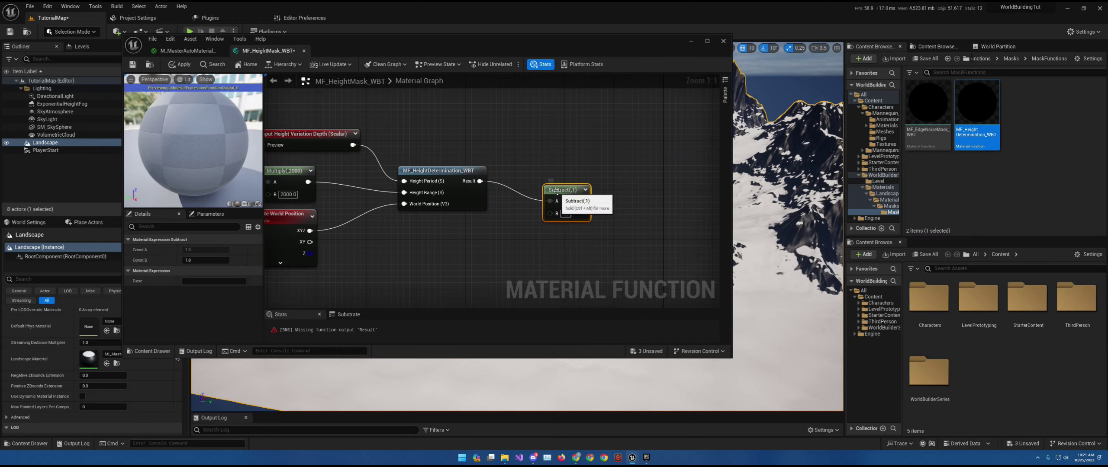
pyautogui.moveTo(557, 192); pyautogui.dragTo(513, 237)
# Feed Subtract's B from a Multiply node with B set to 100
pyautogui.write('Multi')
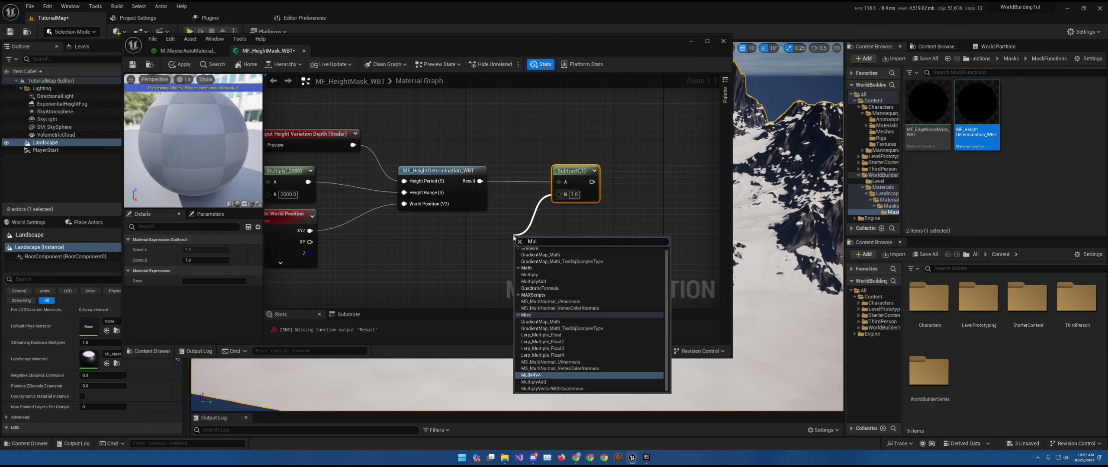
pyautogui.click(533, 278)
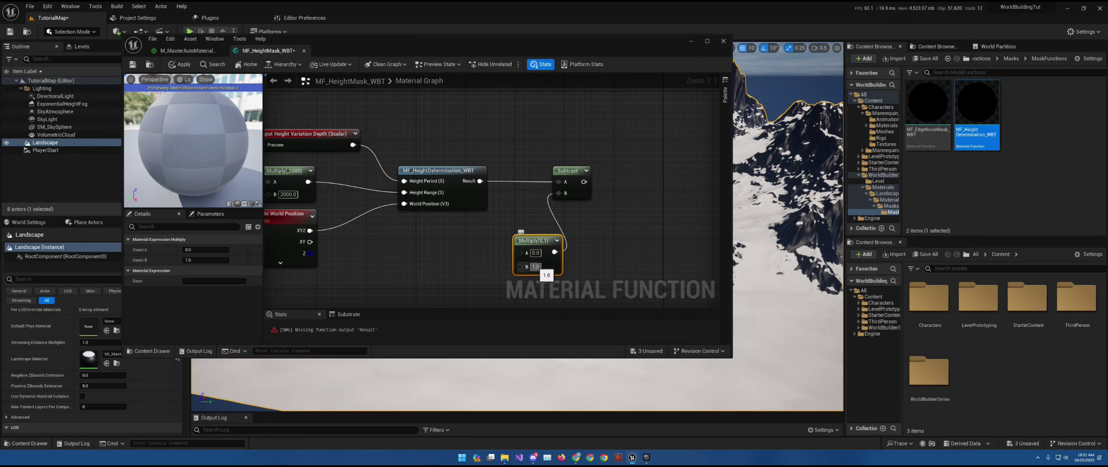
pyautogui.write('100')
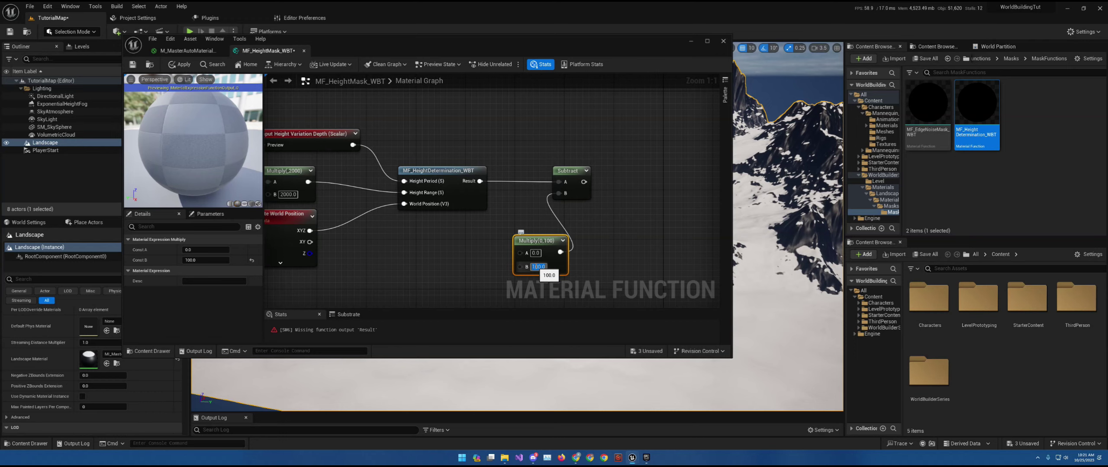
pyautogui.press('Return')
pyautogui.moveTo(551, 244); pyautogui.dragTo(536, 217)
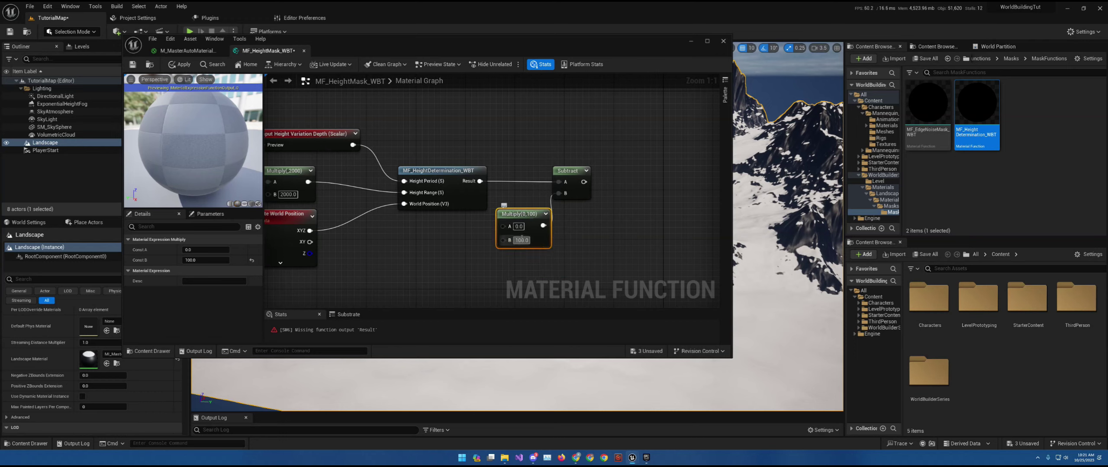
pyautogui.moveTo(447, 199); pyautogui.dragTo(577, 207, button='right')
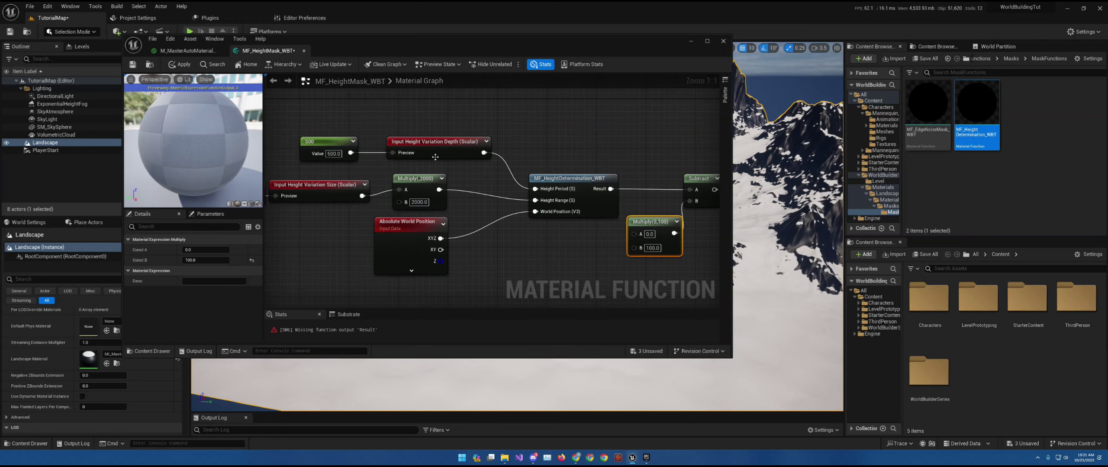
pyautogui.moveTo(436, 156); pyautogui.dragTo(432, 115, button='right')
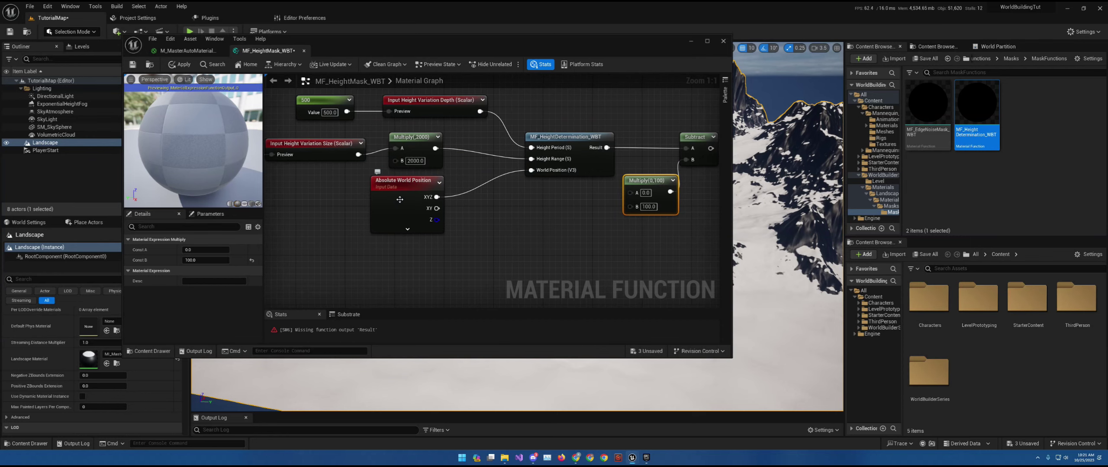
pyautogui.moveTo(541, 188); pyautogui.dragTo(427, 205, button='right')
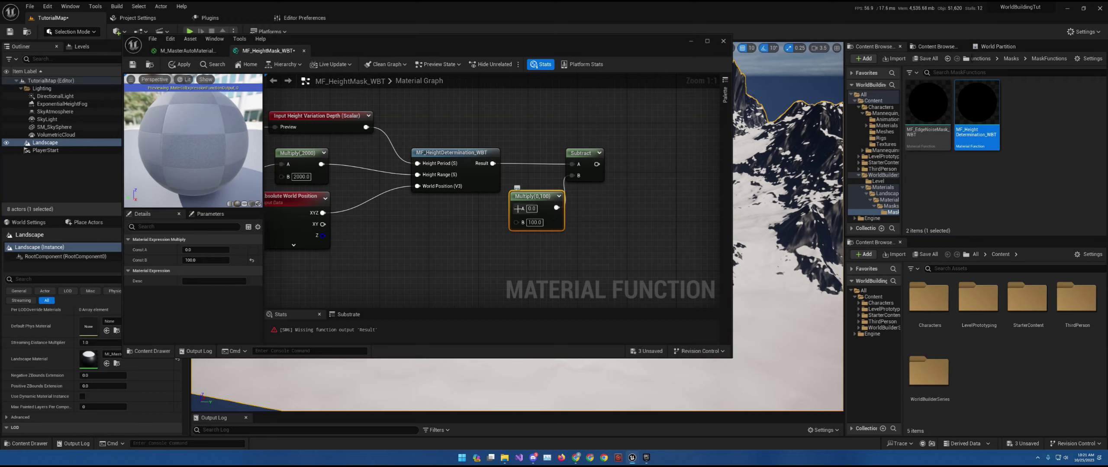
pyautogui.moveTo(517, 209); pyautogui.dragTo(460, 224)
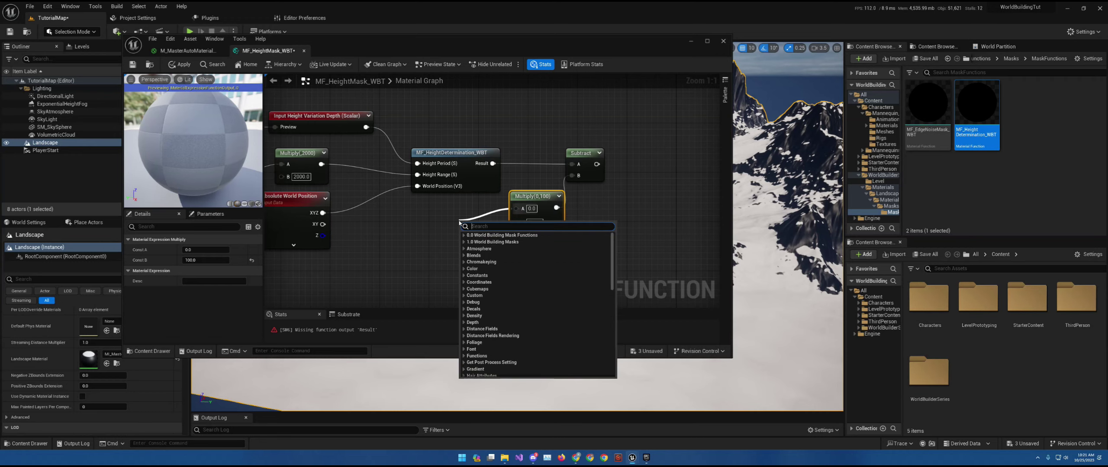
# Add a Starting Height function input on Multiply's A, using its preview value as default
pyautogui.write('input')
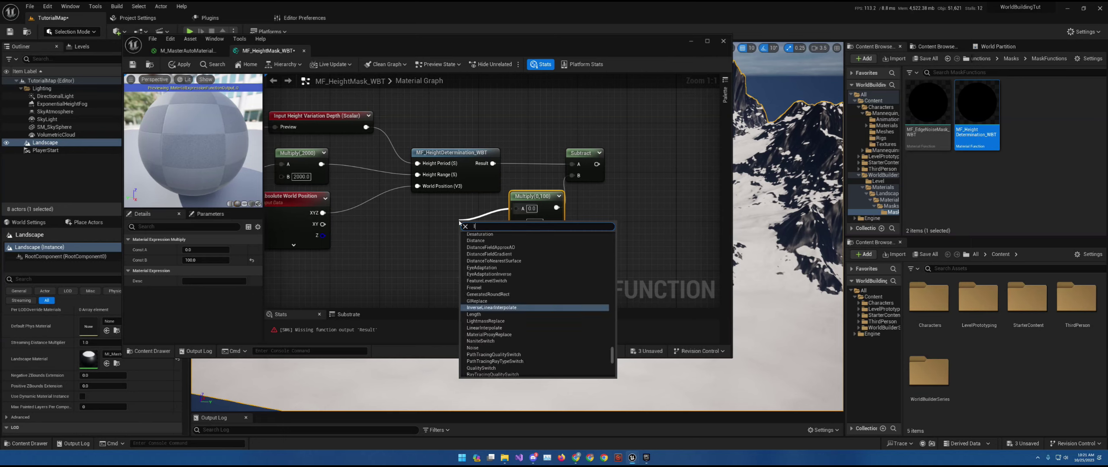
pyautogui.press('Return')
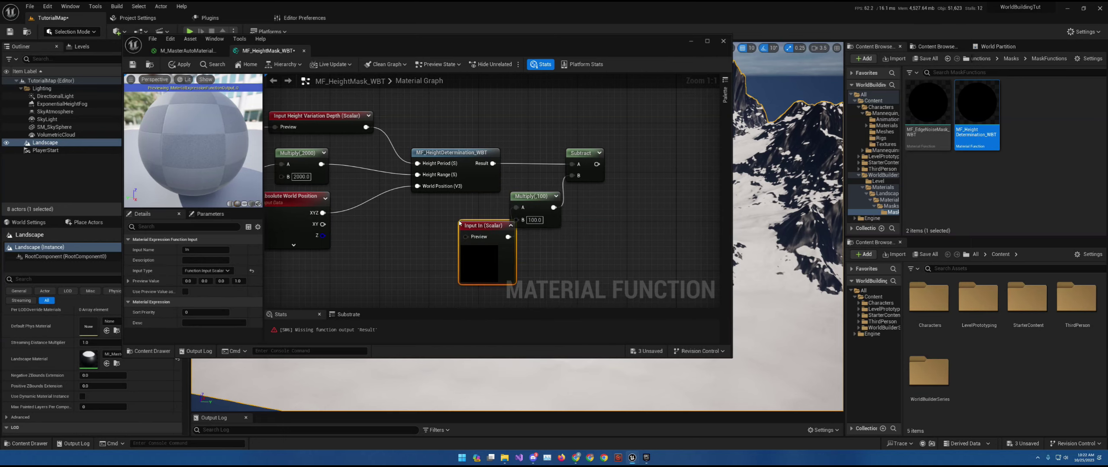
pyautogui.click(196, 250)
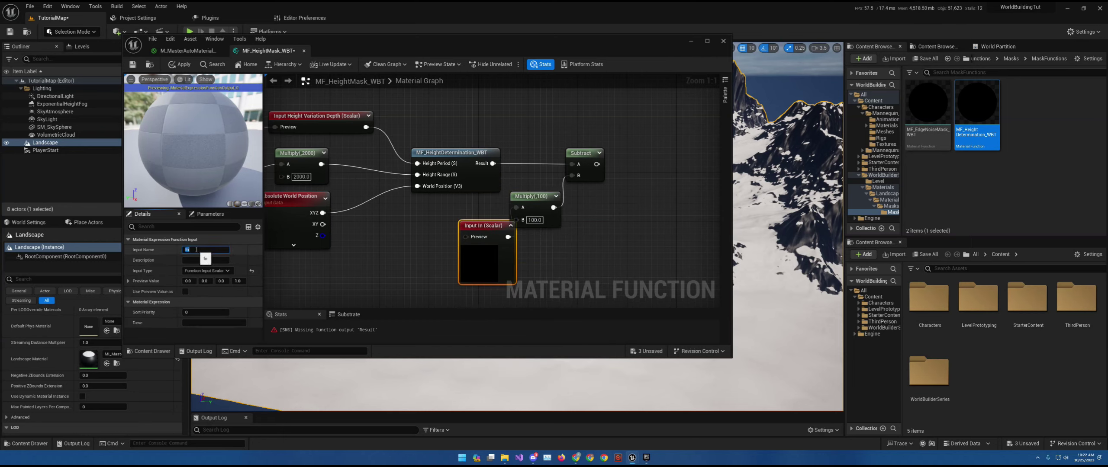
pyautogui.write('Starting Height')
pyautogui.press('Return')
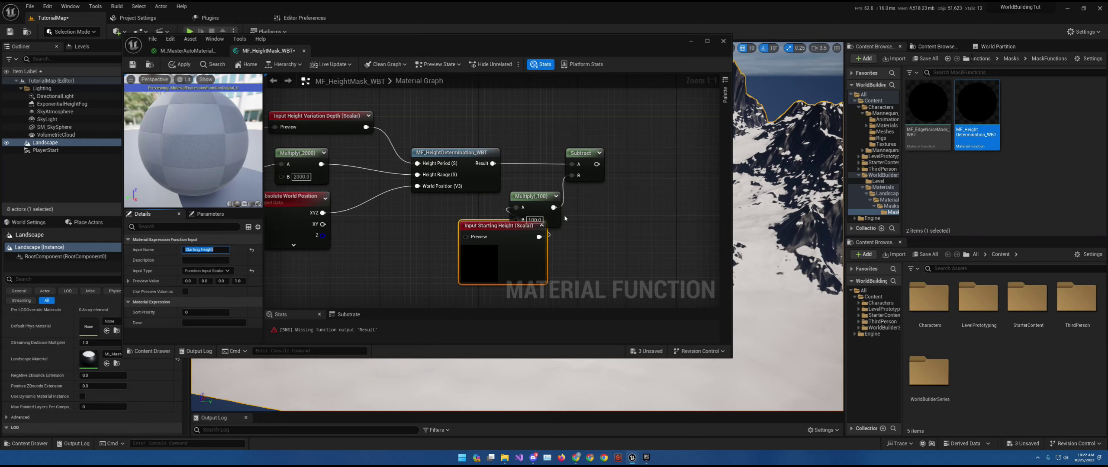
pyautogui.moveTo(499, 232); pyautogui.dragTo(469, 203)
pyautogui.click(487, 197)
pyautogui.click(185, 292)
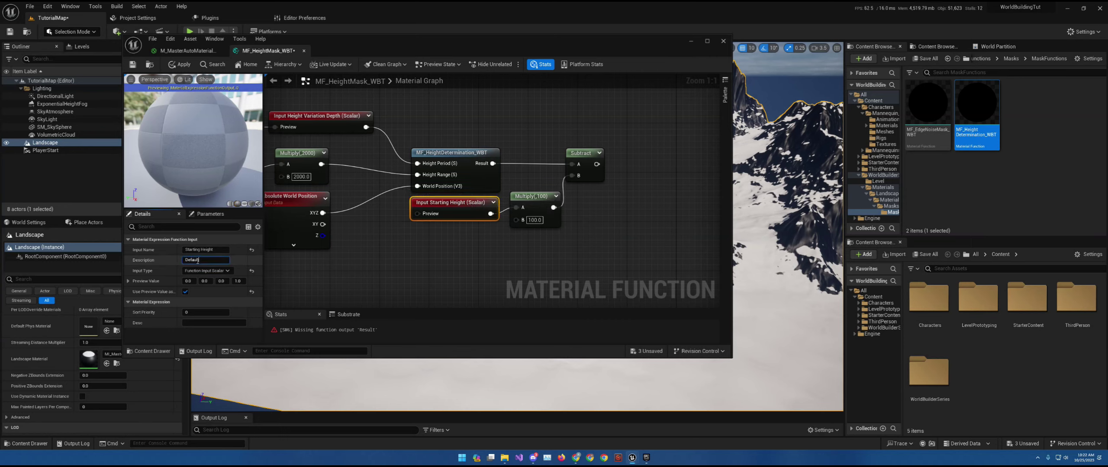
# Place a 0 constant beside Starting Height as its preview value
pyautogui.click(380, 215)
pyautogui.press('1')
pyautogui.click(379, 213)
pyautogui.moveTo(384, 213); pyautogui.dragTo(357, 214)
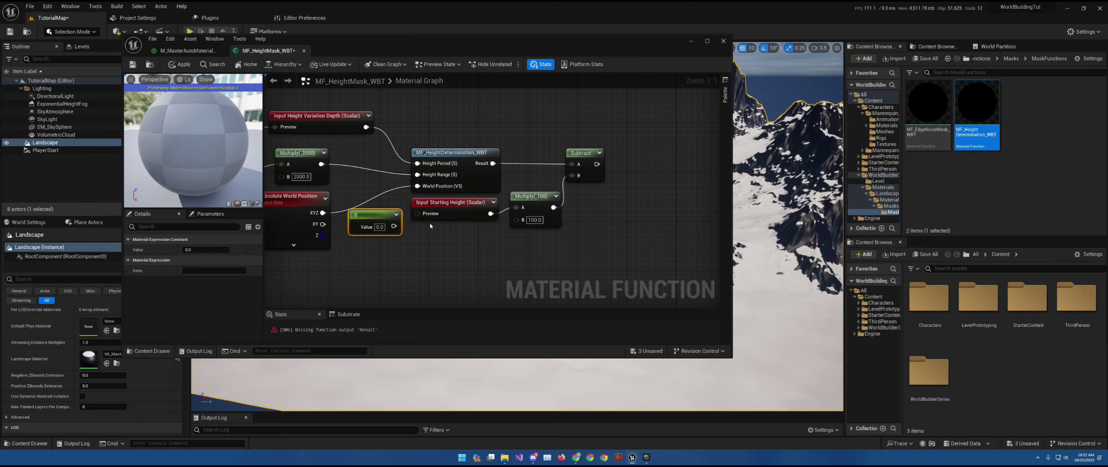
pyautogui.moveTo(467, 234); pyautogui.dragTo(337, 219, button='right')
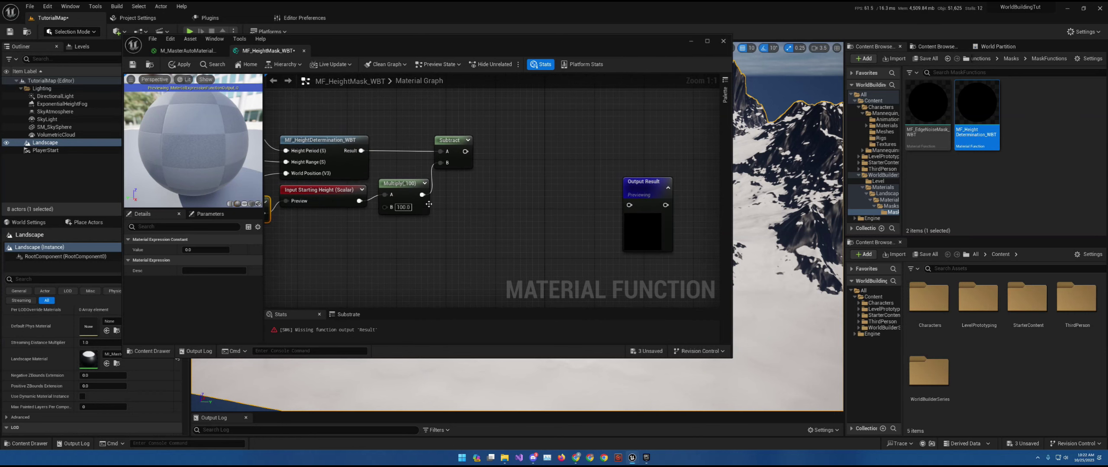
pyautogui.moveTo(465, 151); pyautogui.dragTo(548, 149)
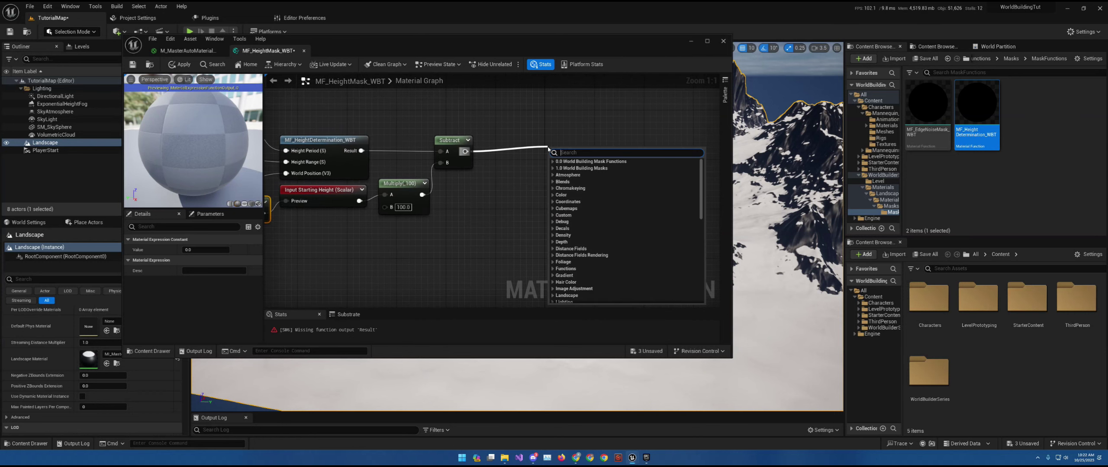
# Add a Multiply node taking the Subtract result, aligned with Subtract
pyautogui.write('Mul')
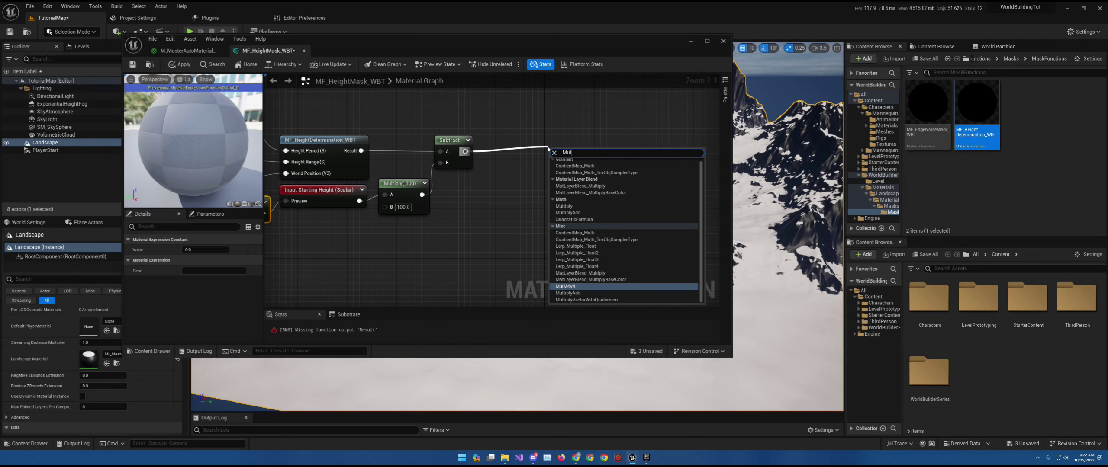
pyautogui.write('tiply')
pyautogui.press('Return')
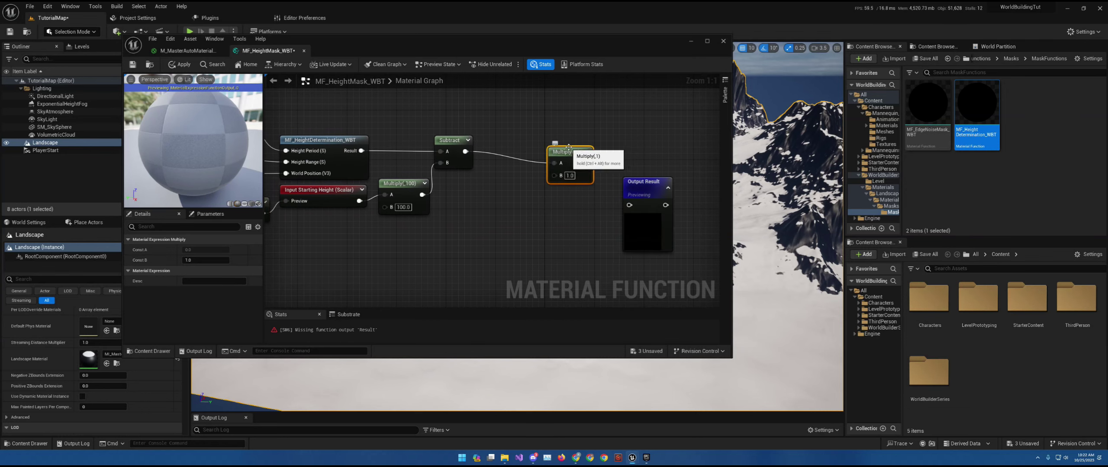
pyautogui.moveTo(568, 147); pyautogui.dragTo(504, 153, button='right')
pyautogui.moveTo(495, 160); pyautogui.dragTo(494, 149)
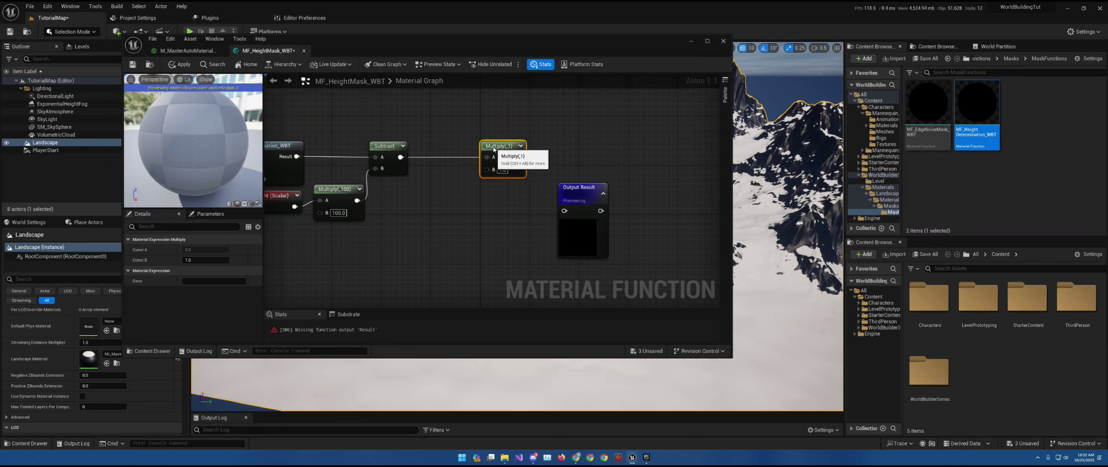
pyautogui.moveTo(482, 178); pyautogui.dragTo(564, 130, button='right')
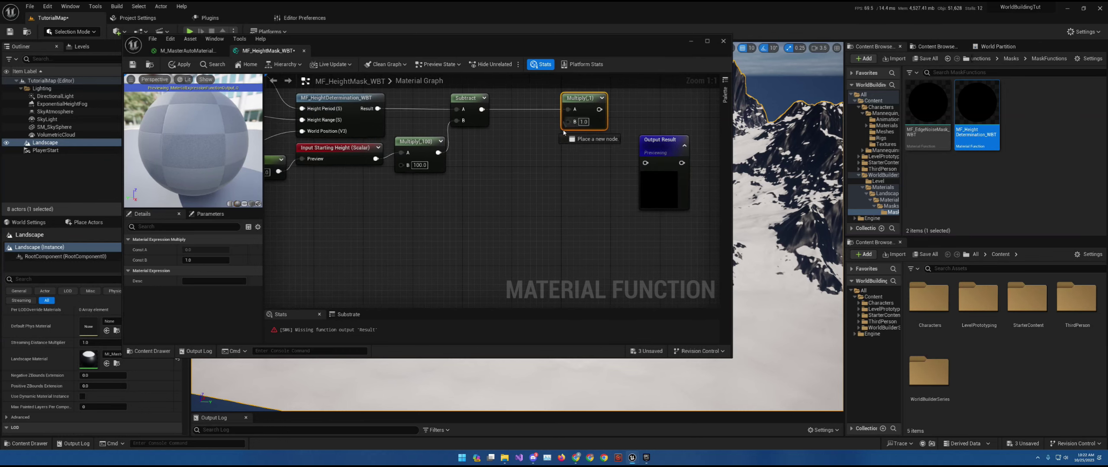
# Wire a new Static Switch node into the Multiply's B input
pyautogui.moveTo(568, 122); pyautogui.dragTo(544, 161)
pyautogui.write('S')
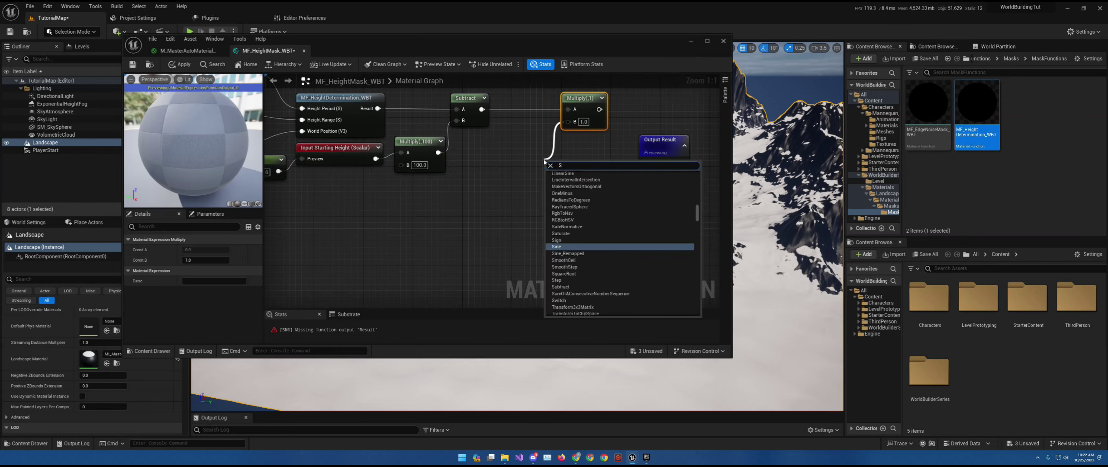
pyautogui.write('tatic Sw')
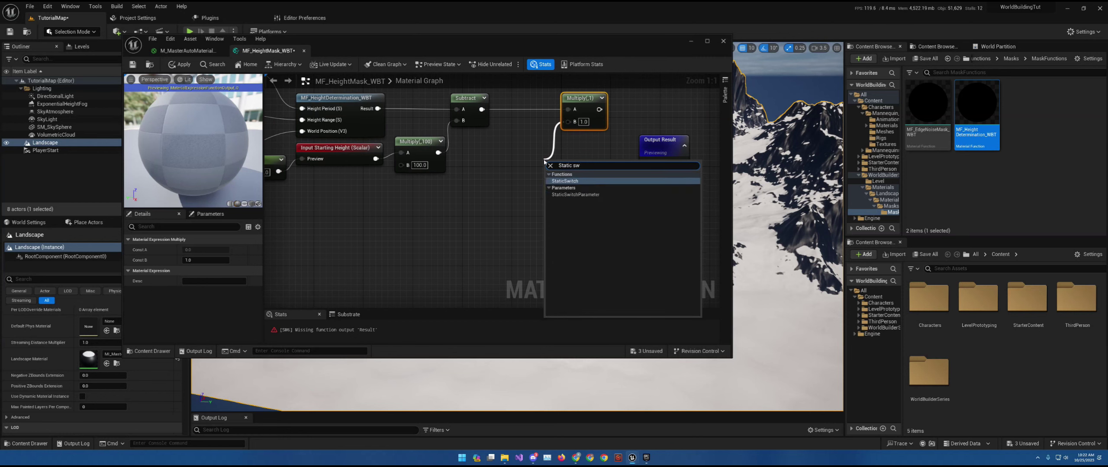
pyautogui.press('Return')
pyautogui.moveTo(569, 165); pyautogui.dragTo(525, 154)
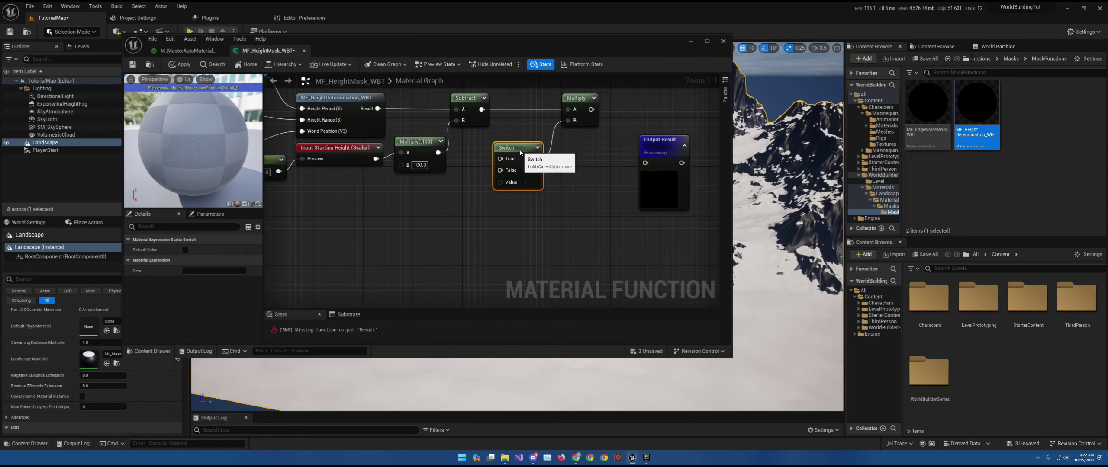
pyautogui.moveTo(493, 152); pyautogui.dragTo(530, 185, button='right')
# Add a constant 1 and wire it into the Static Switch's True input
pyautogui.click(496, 176)
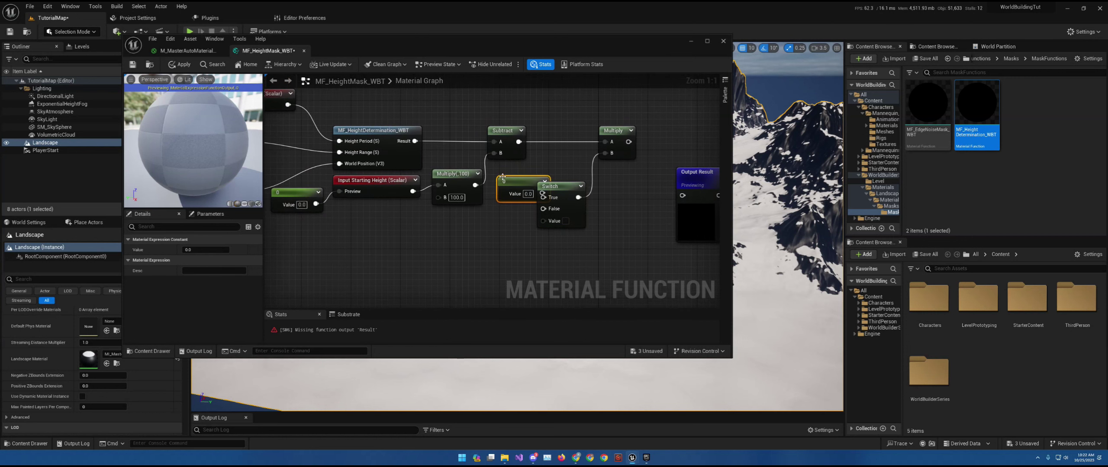
pyautogui.click(497, 177)
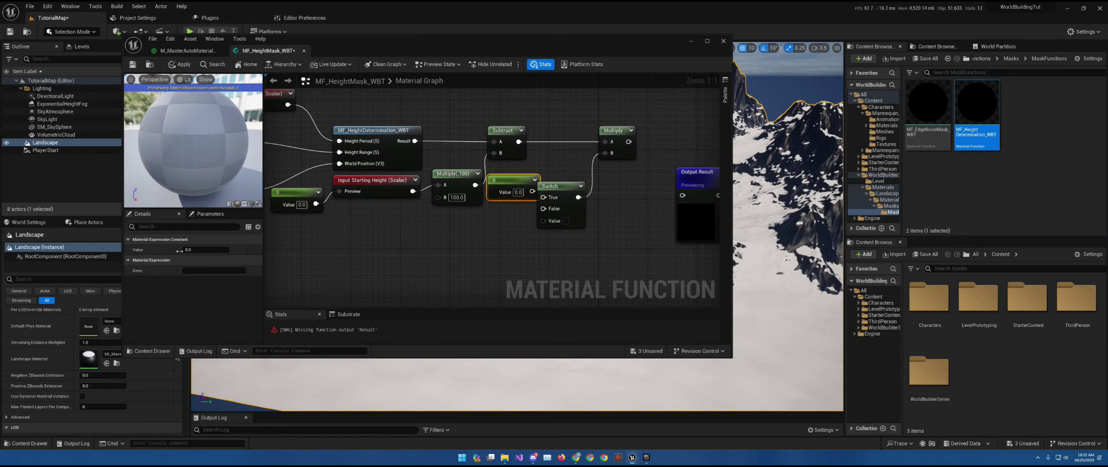
pyautogui.write('1')
pyautogui.moveTo(532, 191); pyautogui.dragTo(564, 186)
pyautogui.click(505, 214)
# Add a second constant set to -1 and place it just below the 1 constant
pyautogui.click(505, 196)
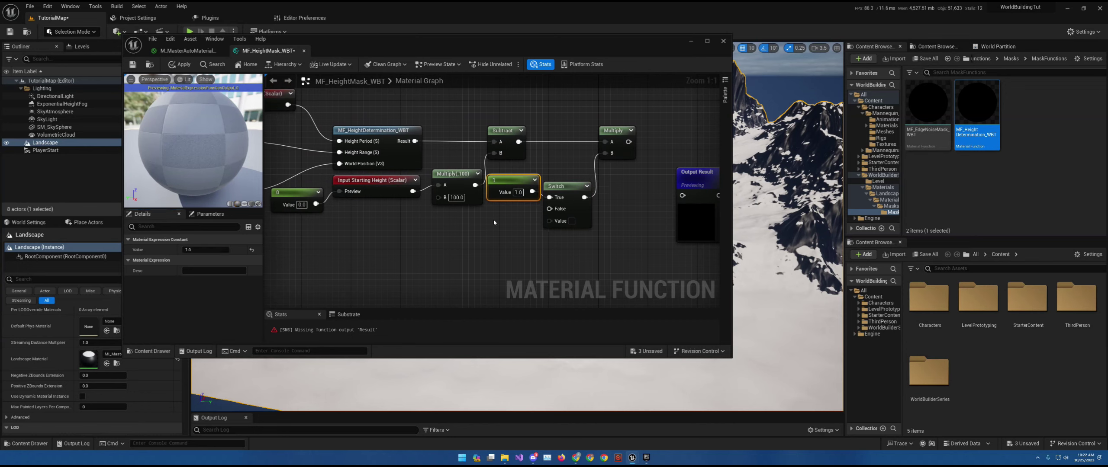
pyautogui.click(493, 219)
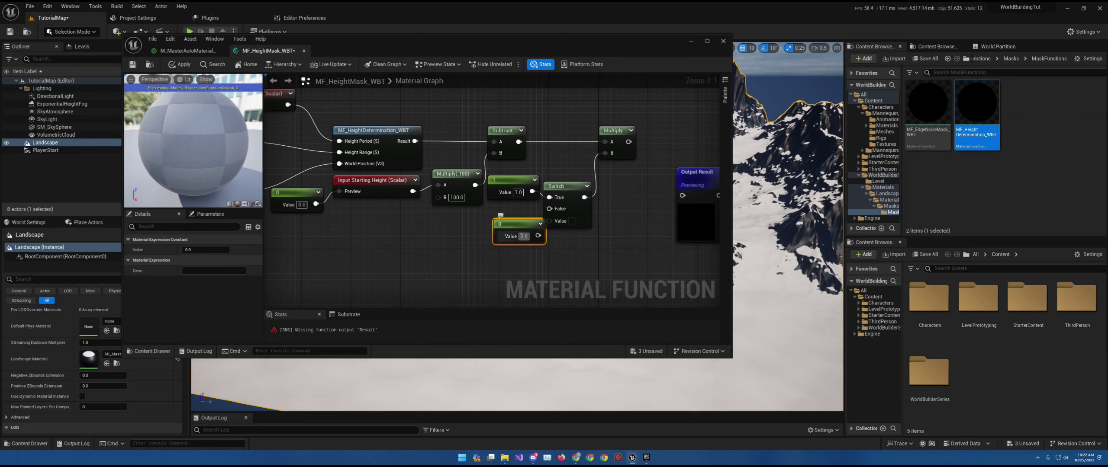
pyautogui.click(523, 236)
pyautogui.write('-1')
pyautogui.press('Return')
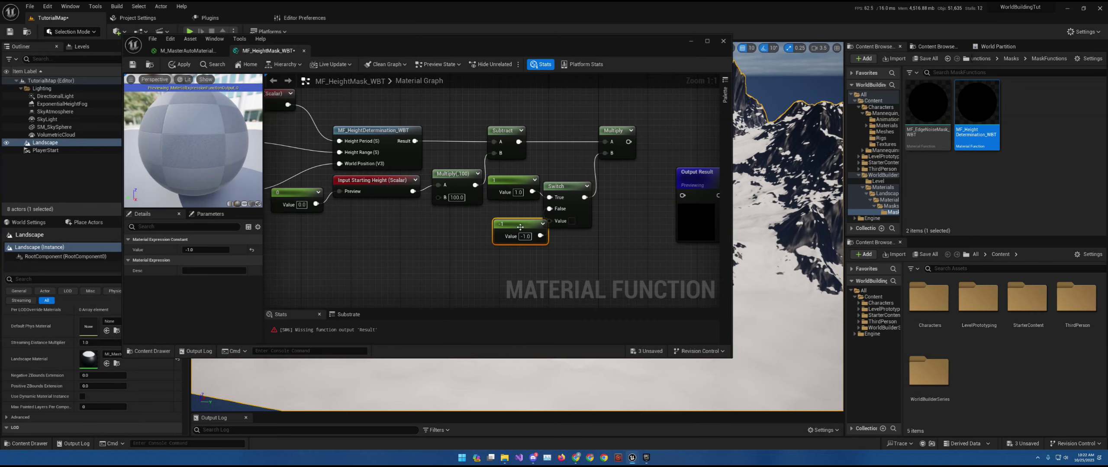
pyautogui.moveTo(546, 229); pyautogui.dragTo(511, 273)
# Add a function input on the switch's Value and set its type to Static Bool
pyautogui.write('input')
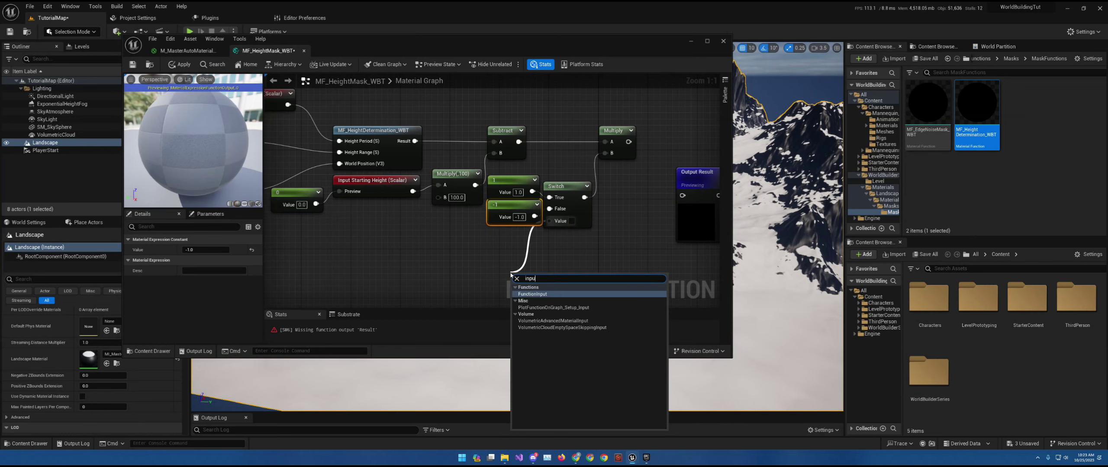
pyautogui.press('Return')
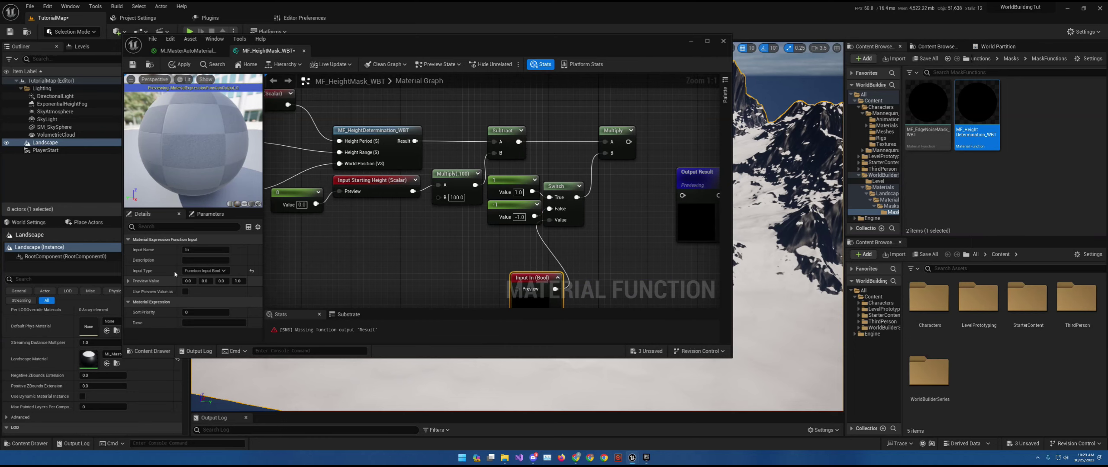
pyautogui.click(204, 271)
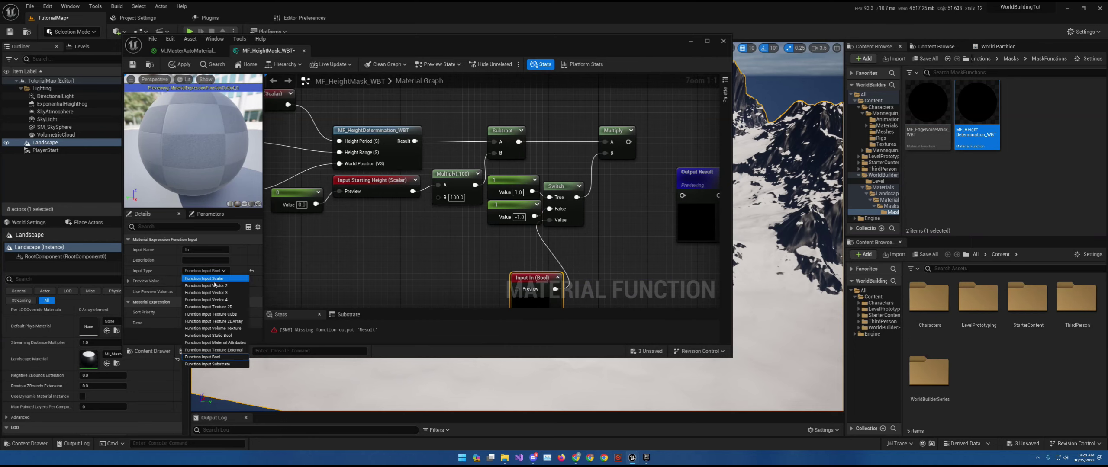
pyautogui.click(229, 337)
pyautogui.moveTo(512, 296); pyautogui.dragTo(429, 254)
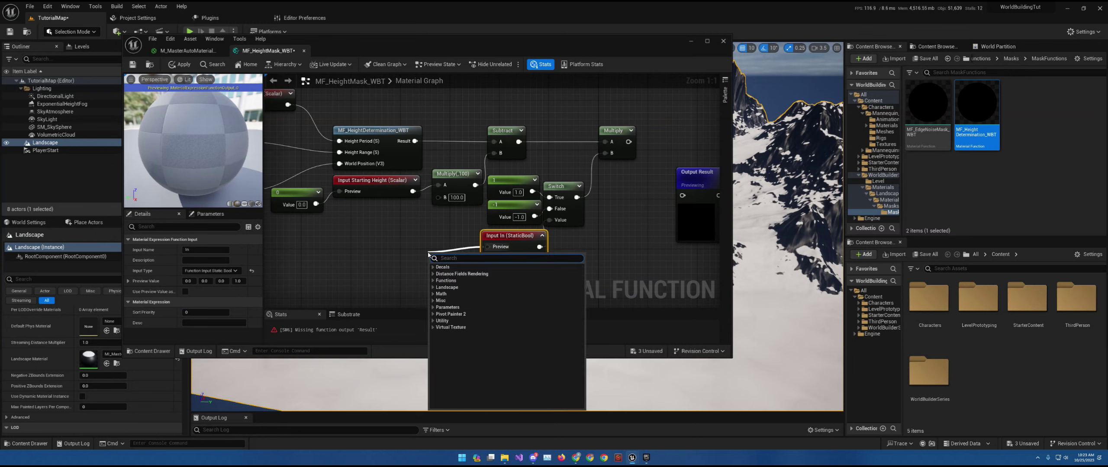
pyautogui.click(423, 252)
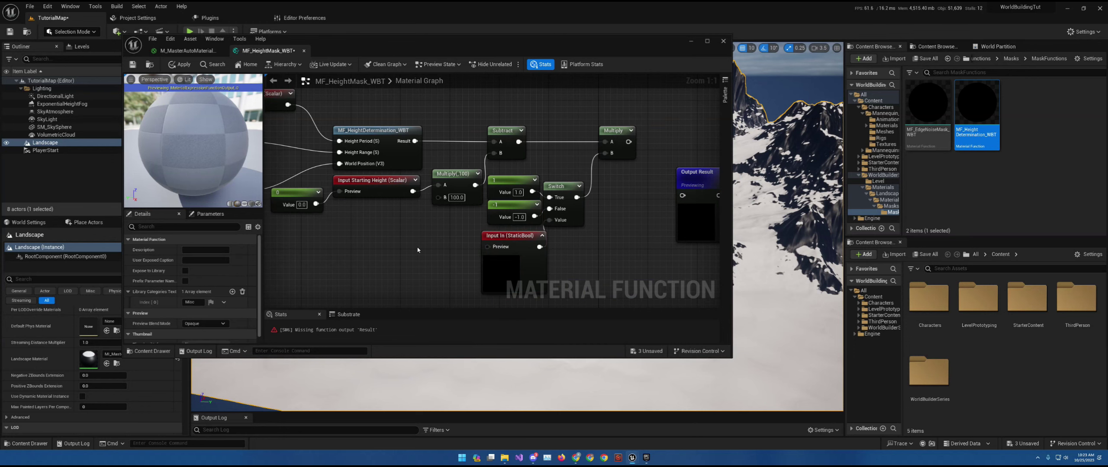
# Add a Static Bool node set to true beside the function input
pyautogui.rightClick(418, 250)
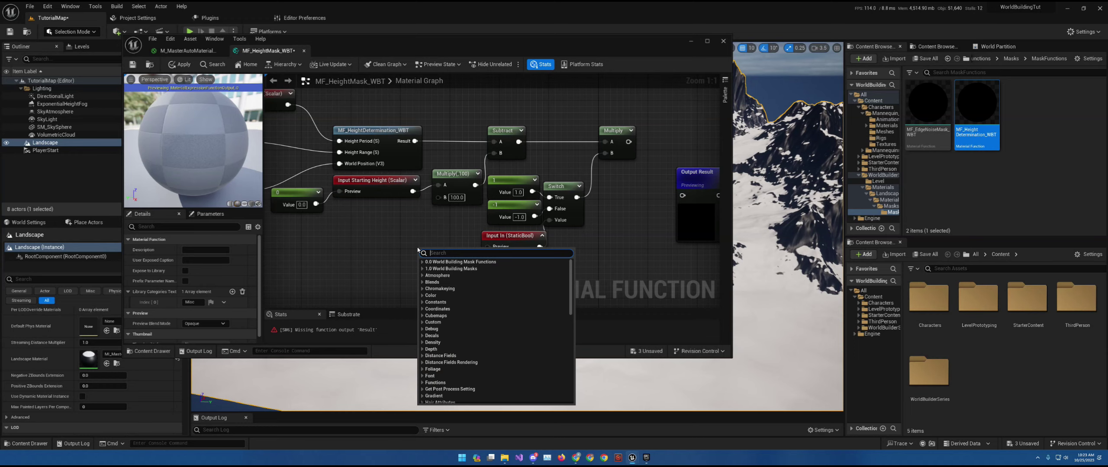
pyautogui.write('bool')
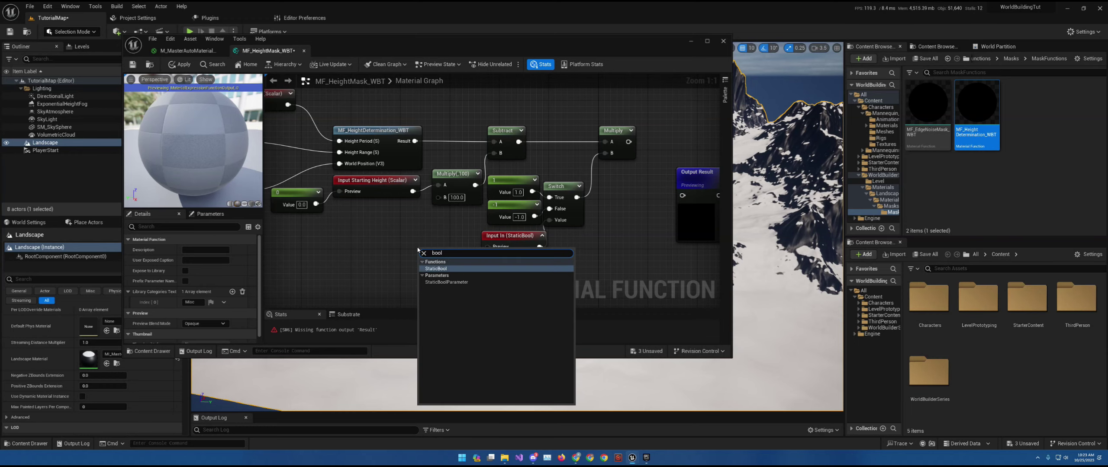
pyautogui.click(444, 269)
pyautogui.click(446, 271)
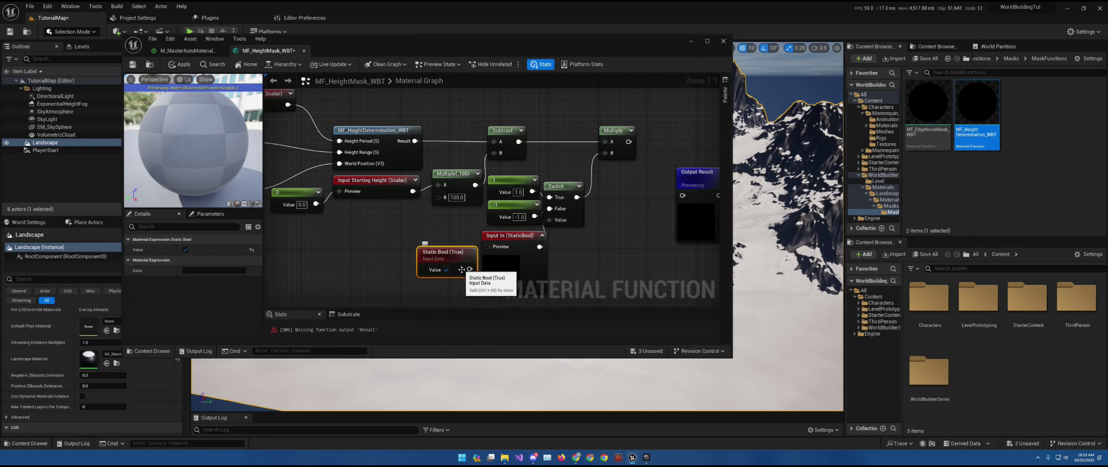
pyautogui.moveTo(451, 258); pyautogui.dragTo(411, 241)
pyautogui.moveTo(521, 249); pyautogui.dragTo(484, 256)
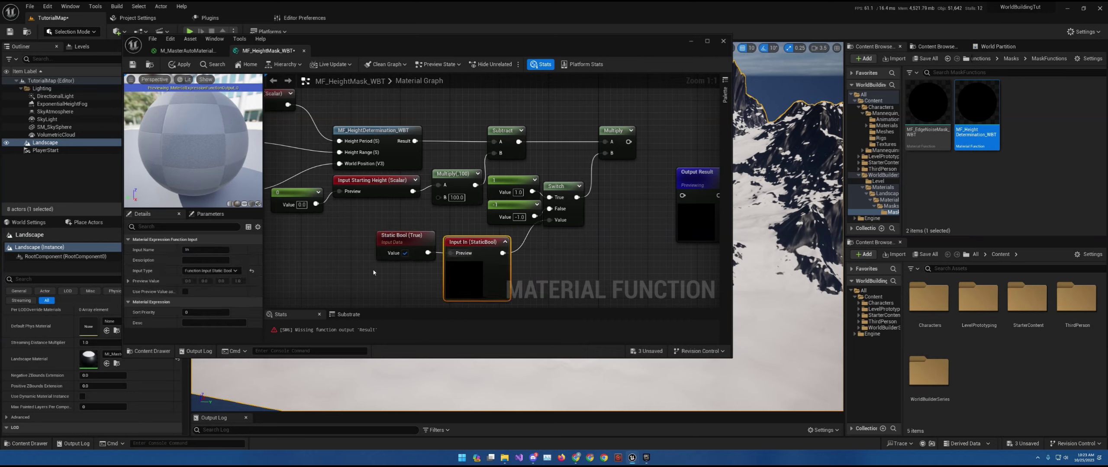
# Use the preview value as default, name the input 'Determine Mask Direction', and arrange both nodes
pyautogui.click(185, 292)
pyautogui.click(196, 250)
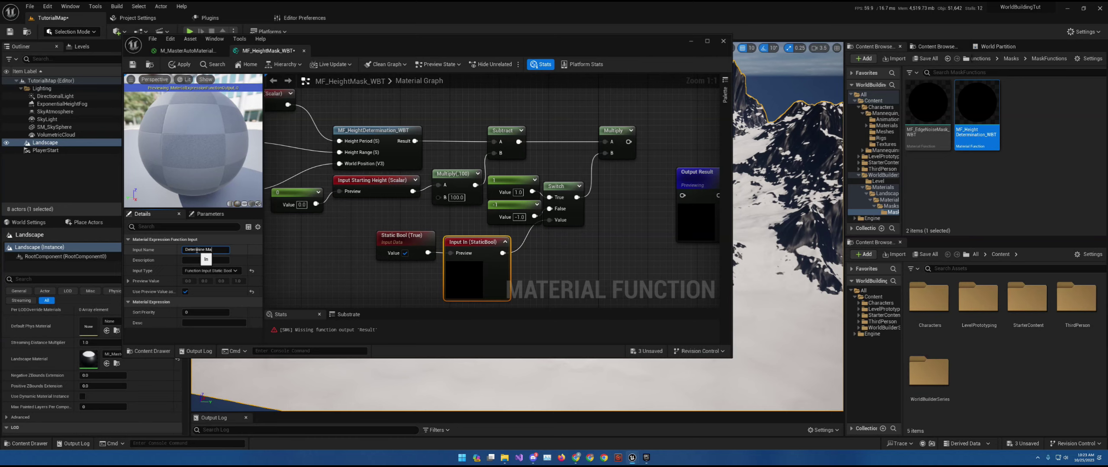
pyautogui.write('Determine Mask Direction')
pyautogui.press('Return')
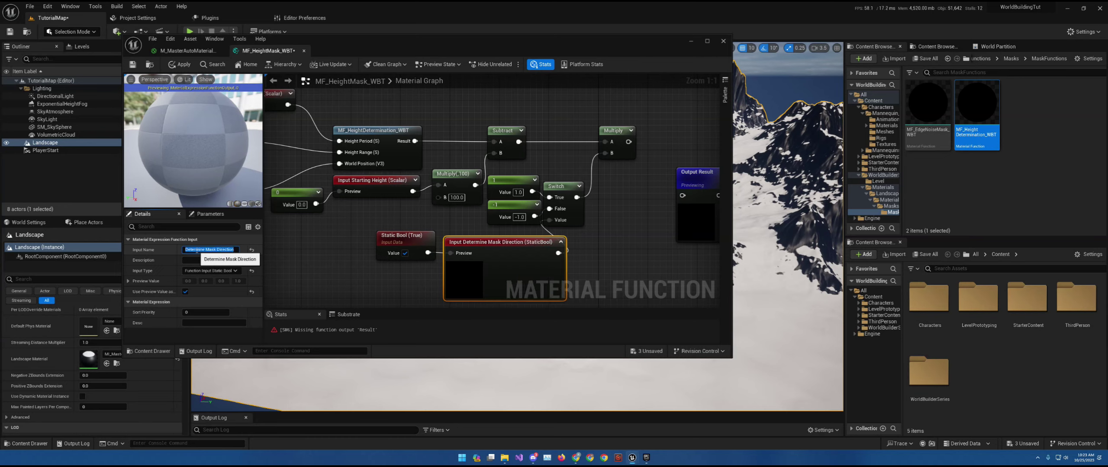
pyautogui.click(561, 243)
pyautogui.moveTo(523, 246)
pyautogui.mouseDown()
pyautogui.moveTo(510, 245)
pyautogui.moveTo(519, 247)
pyautogui.mouseUp()
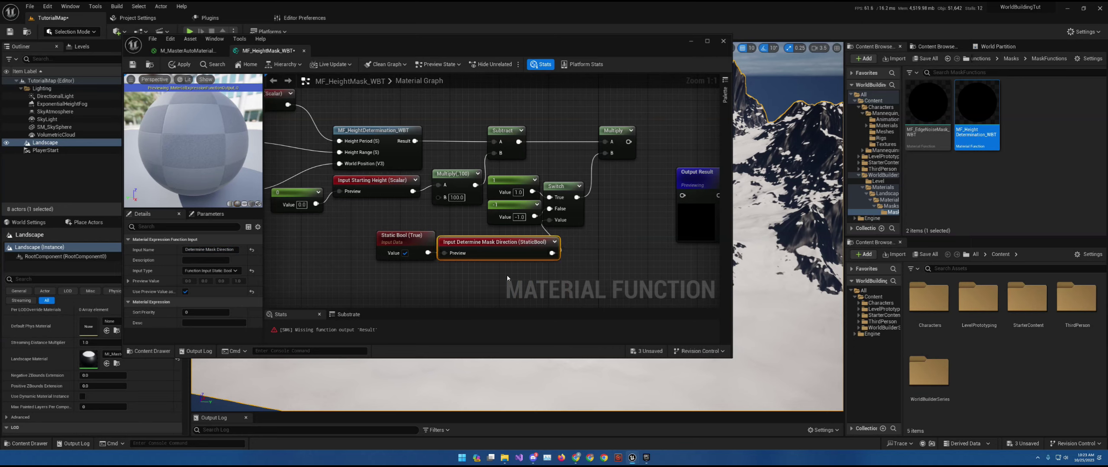
pyautogui.moveTo(507, 275); pyautogui.dragTo(410, 242)
pyautogui.moveTo(476, 246); pyautogui.dragTo(449, 246)
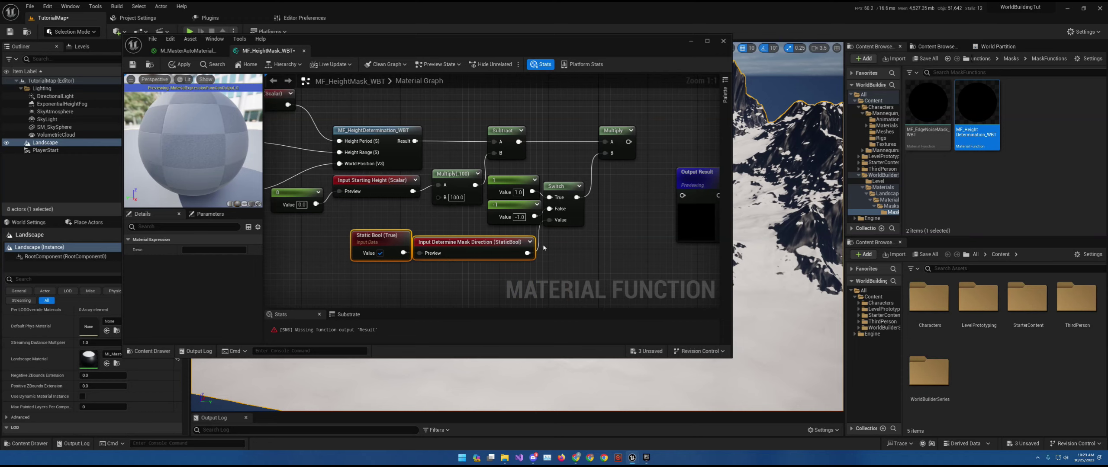
# Move Output Result aside, add a Divide after the Multiply, and start a wire from Divide's B
pyautogui.moveTo(587, 226); pyautogui.dragTo(507, 227, button='right')
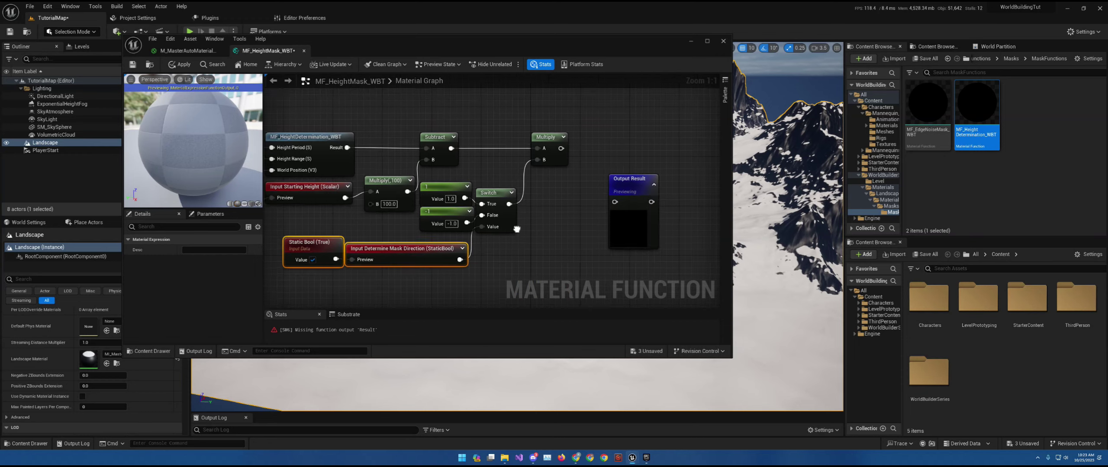
pyautogui.moveTo(586, 192); pyautogui.dragTo(476, 212, button='right')
pyautogui.moveTo(498, 216); pyautogui.dragTo(599, 161)
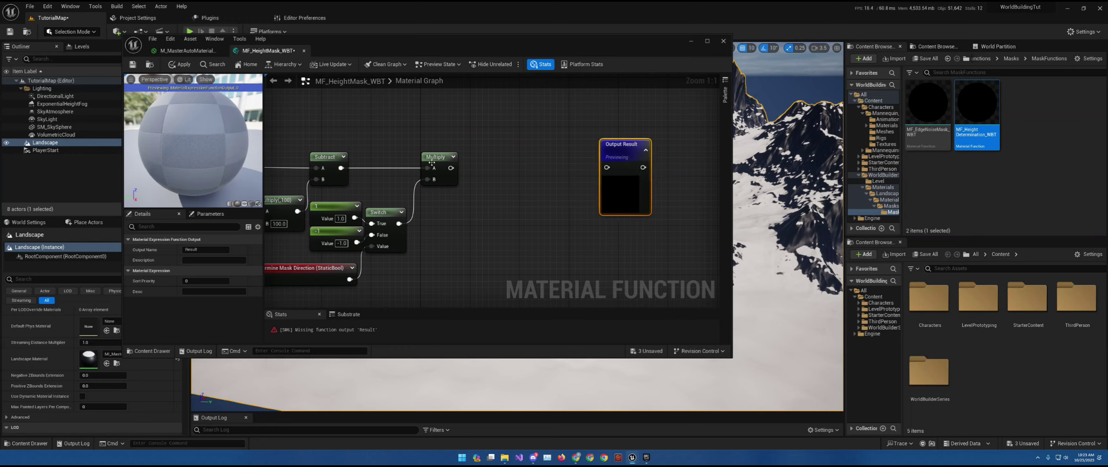
pyautogui.moveTo(450, 168); pyautogui.dragTo(508, 172)
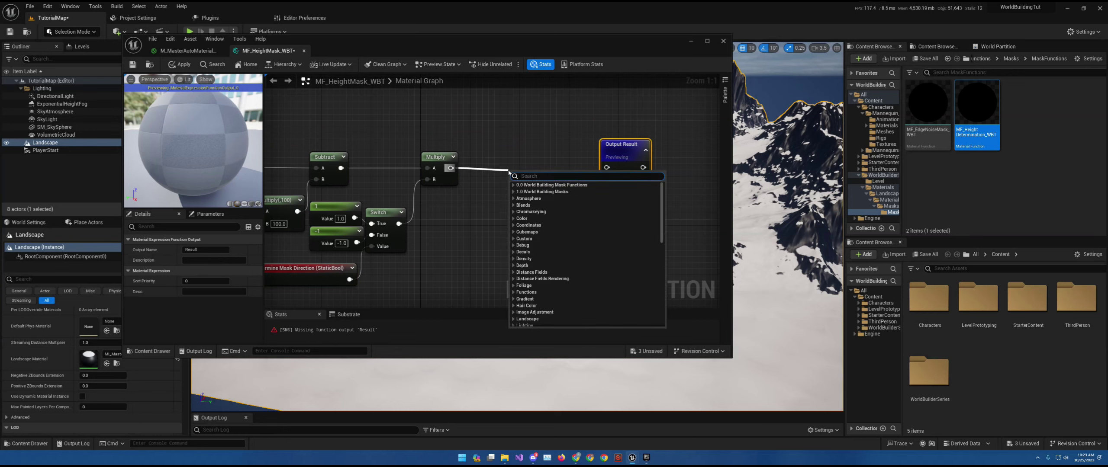
pyautogui.write('Div')
pyautogui.press('Return')
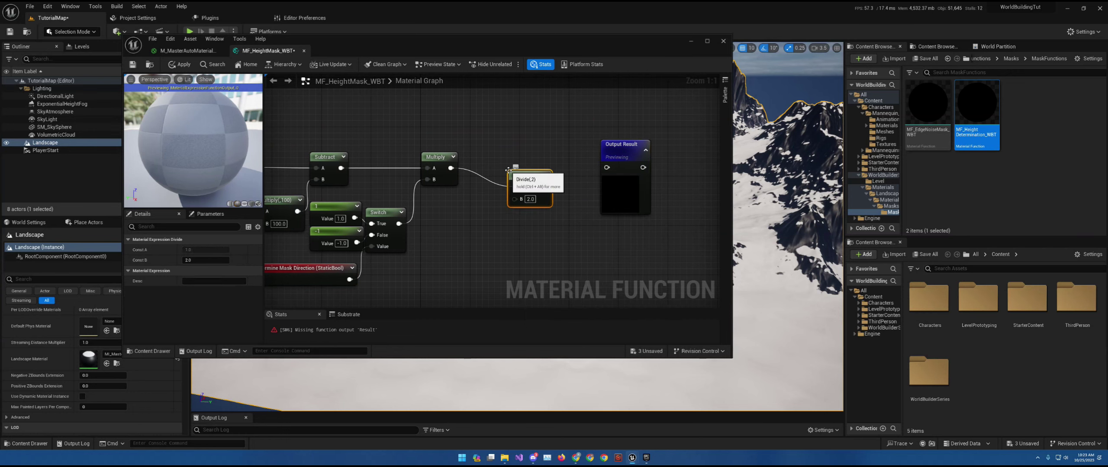
pyautogui.moveTo(529, 163); pyautogui.dragTo(471, 248)
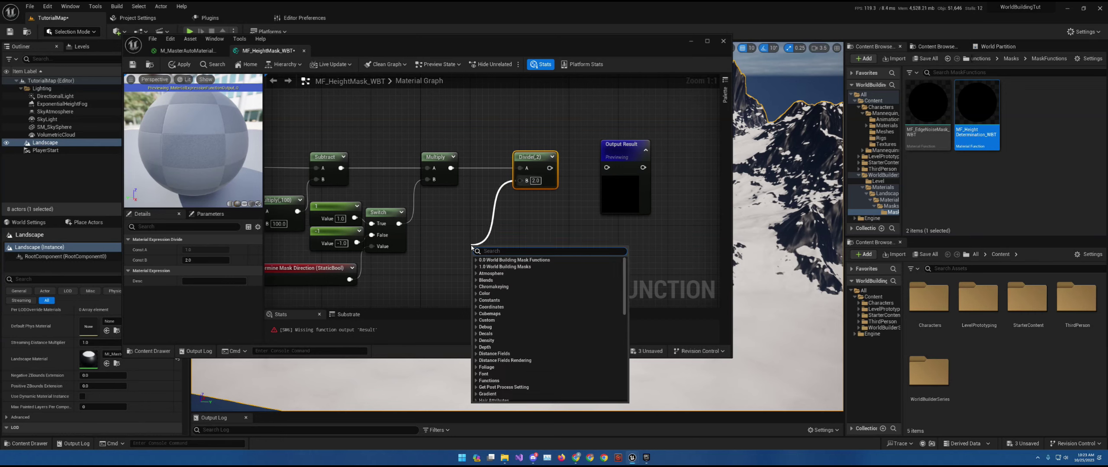
# Add a function input feeding Divide's B and name it Height Transition
pyautogui.write('input')
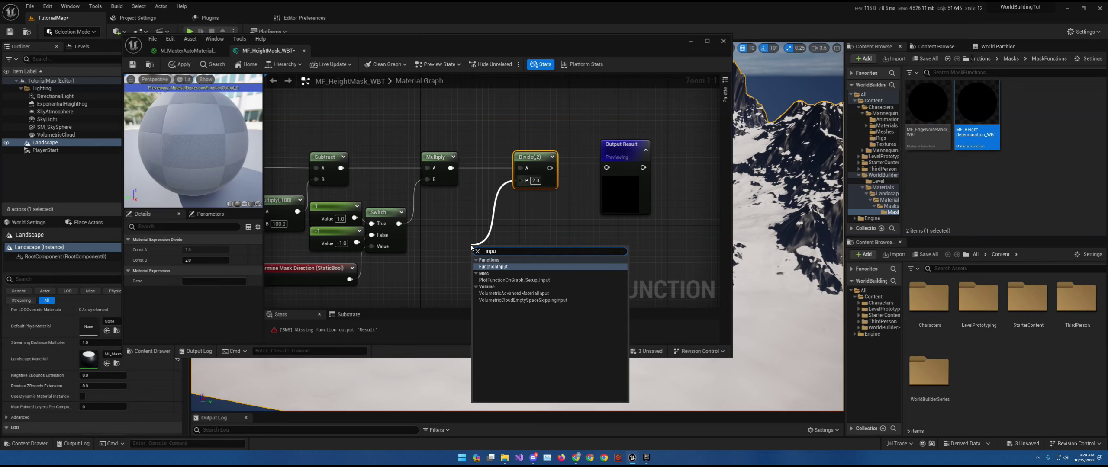
pyautogui.press('Return')
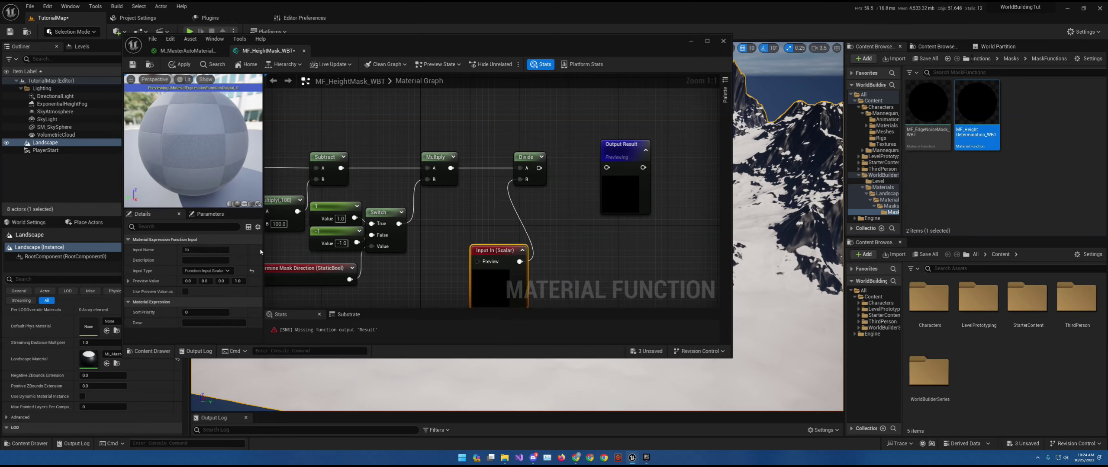
pyautogui.click(200, 251)
pyautogui.press('Return')
pyautogui.moveTo(435, 275); pyautogui.dragTo(436, 199, button='right')
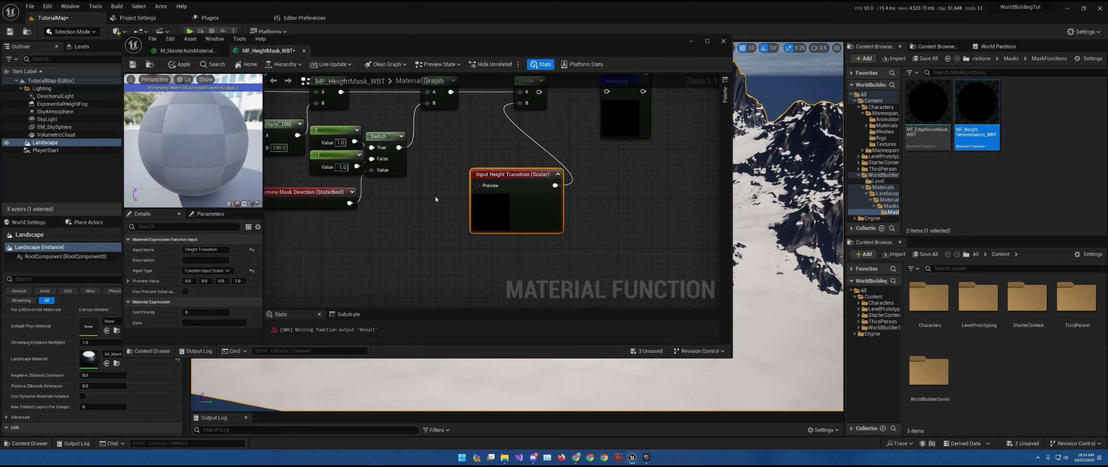
pyautogui.click(408, 202)
# Wire a constant 1000 into the input's preview and use the preview value as default
pyautogui.click(398, 202)
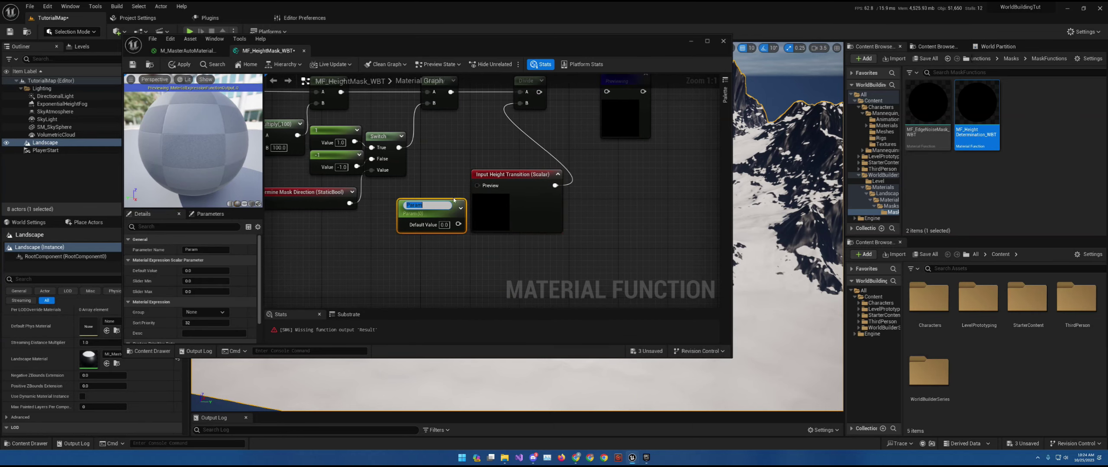
pyautogui.moveTo(426, 182); pyautogui.dragTo(418, 224)
pyautogui.press('Delete')
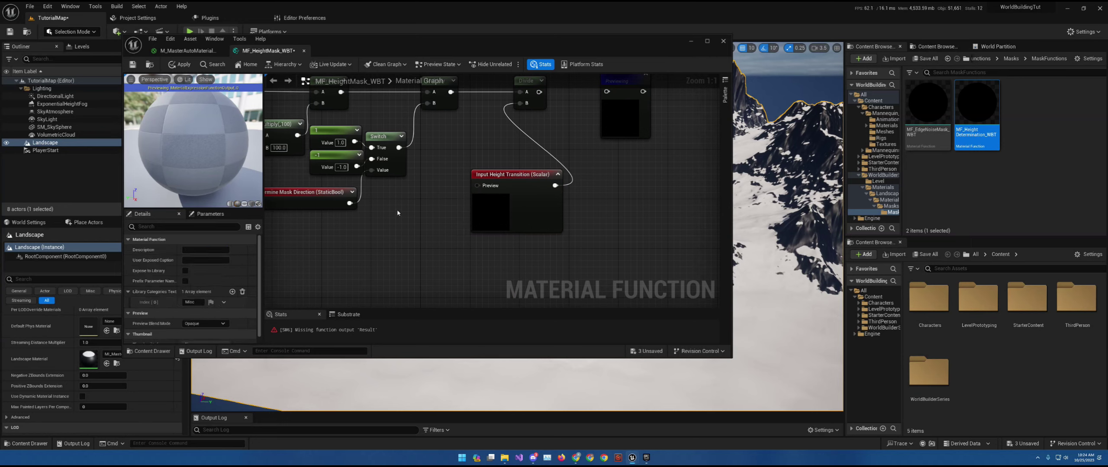
pyautogui.click(398, 213)
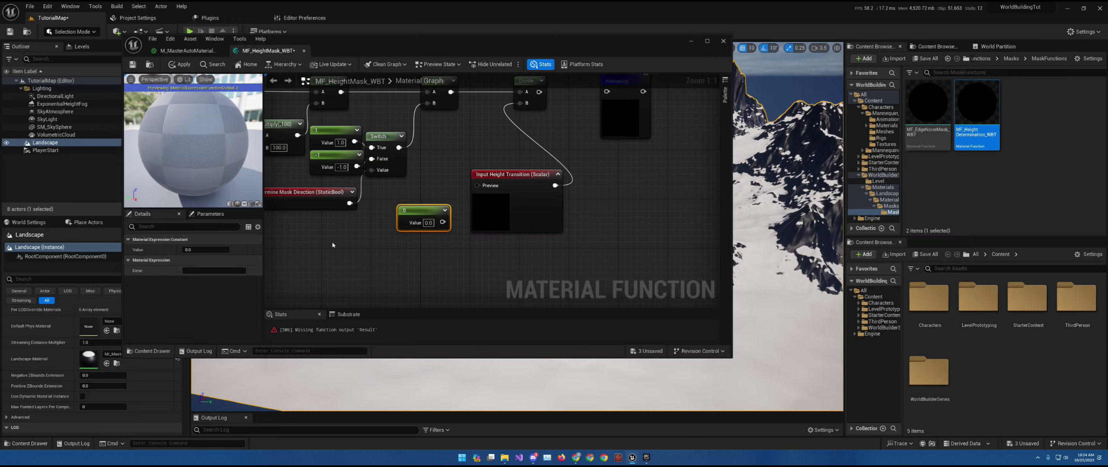
pyautogui.click(217, 250)
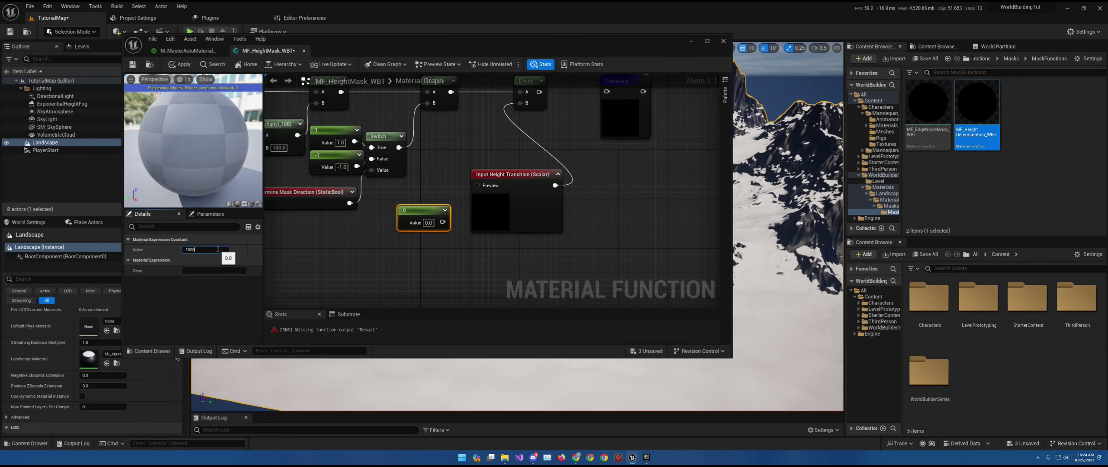
pyautogui.write('1000')
pyautogui.press('Return')
pyautogui.moveTo(451, 222); pyautogui.dragTo(478, 187)
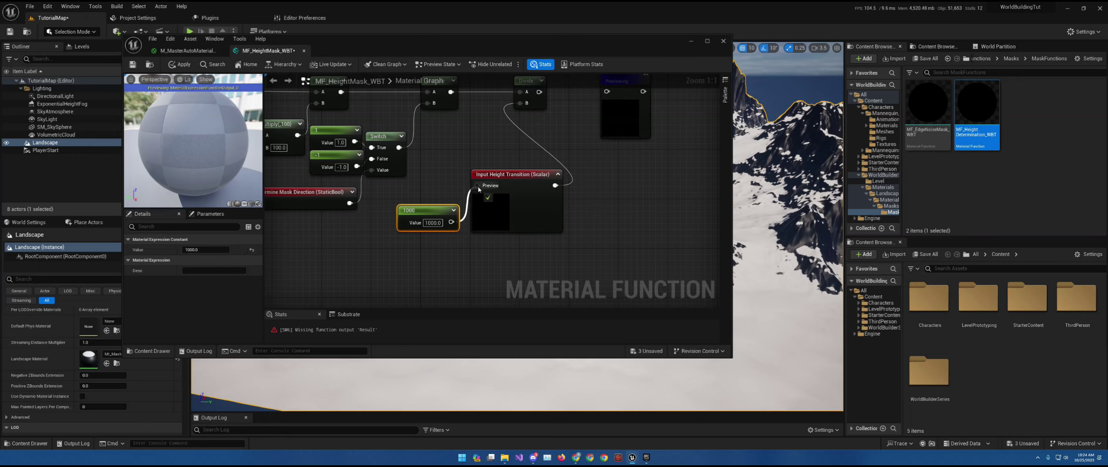
pyautogui.moveTo(429, 211); pyautogui.dragTo(415, 180)
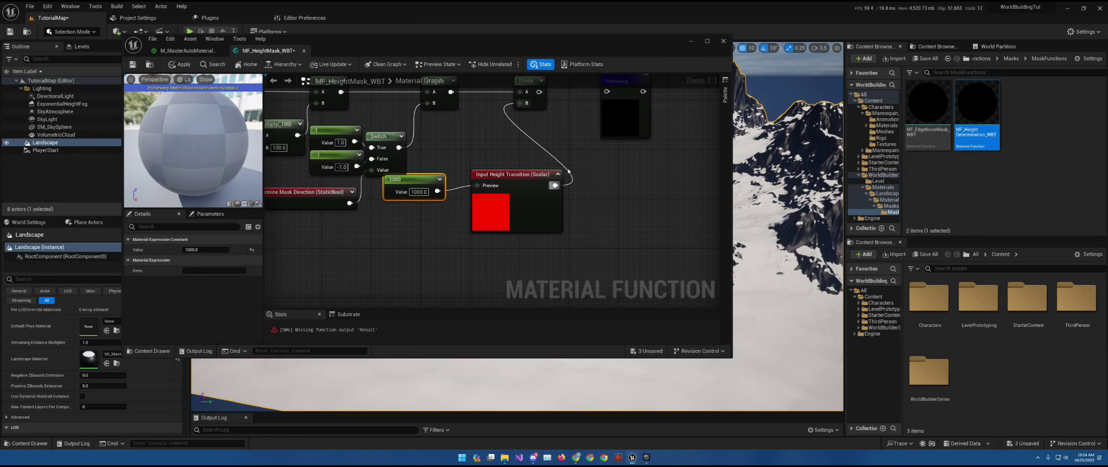
pyautogui.click(557, 174)
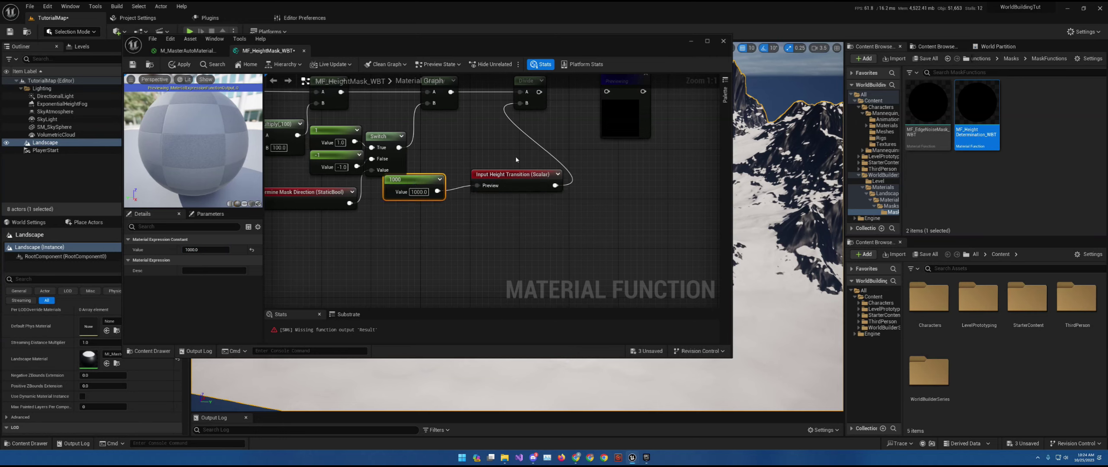
pyautogui.click(513, 174)
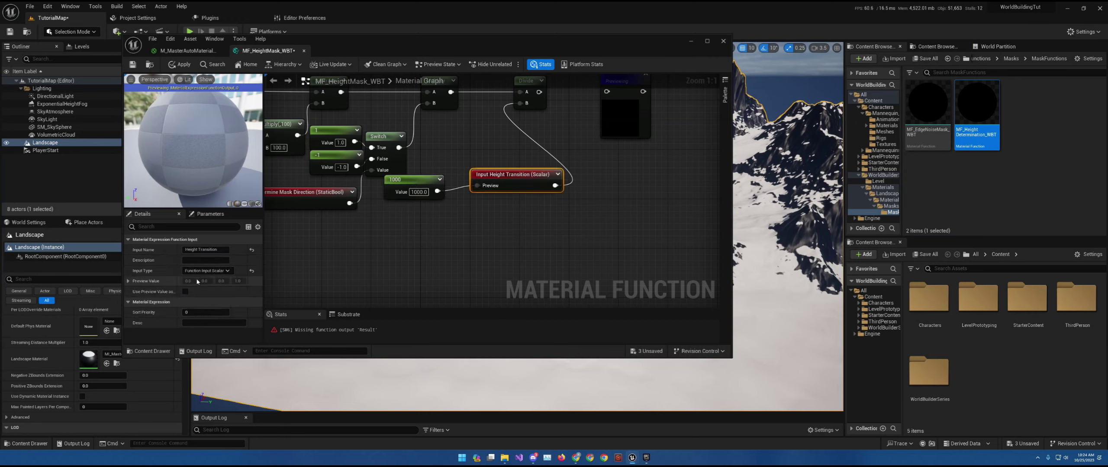
pyautogui.click(185, 291)
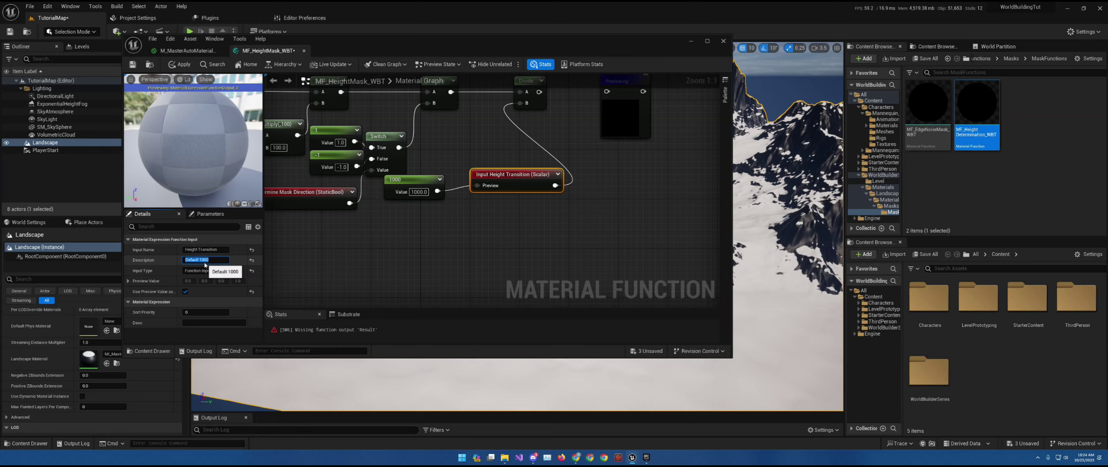
# Set the input descriptions to 'Default 1000' and 'Default True'
pyautogui.press('Return')
pyautogui.click(310, 192)
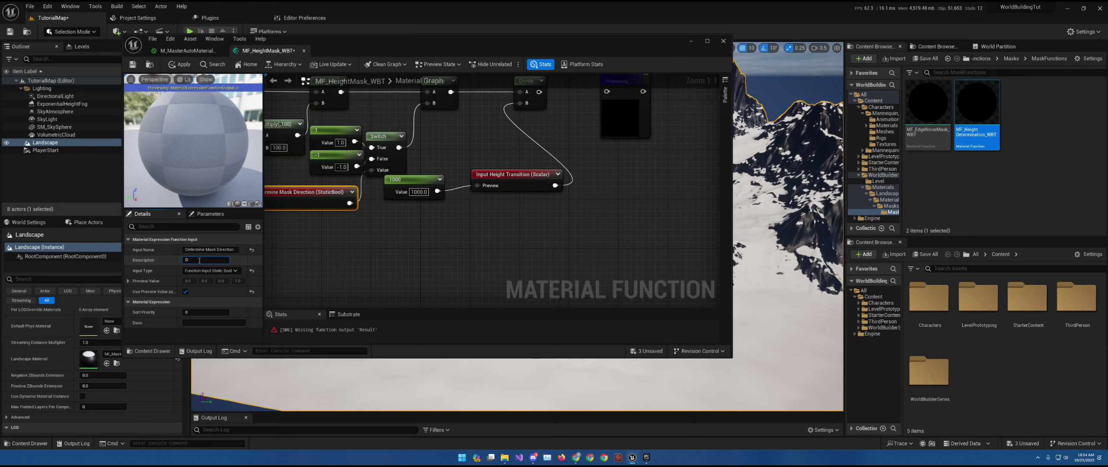
pyautogui.press('Return')
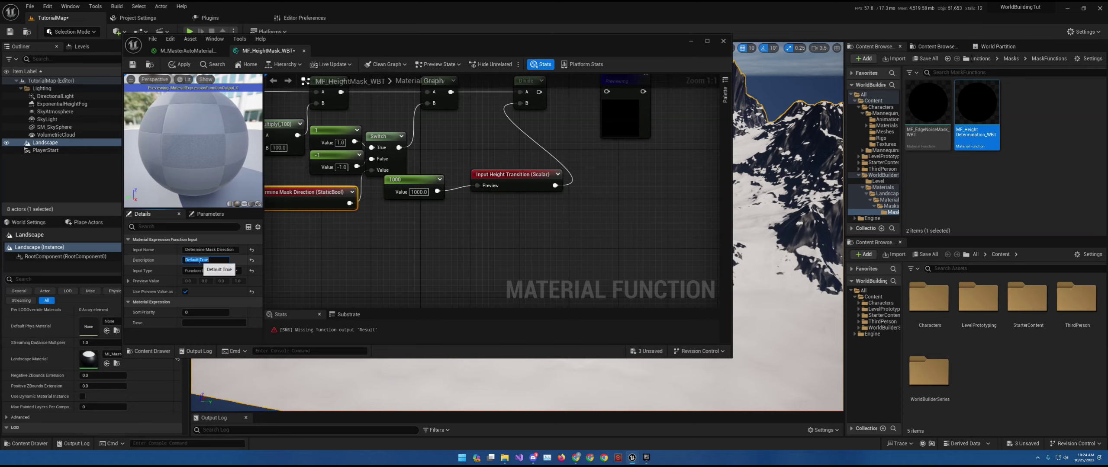
# Move the Divide node closer to Output Result
pyautogui.moveTo(389, 216); pyautogui.dragTo(562, 228, button='right')
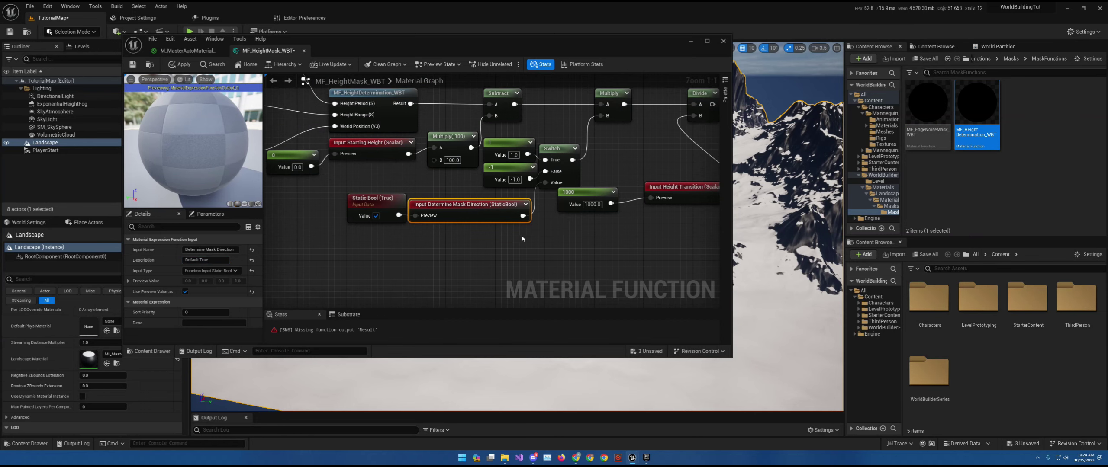
pyautogui.moveTo(513, 237); pyautogui.dragTo(383, 261, button='right')
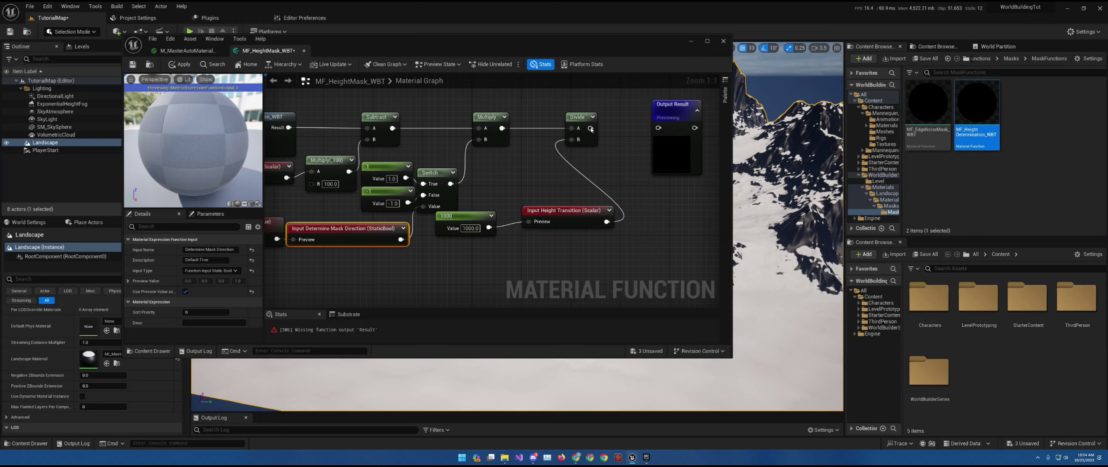
pyautogui.moveTo(591, 129); pyautogui.dragTo(658, 128)
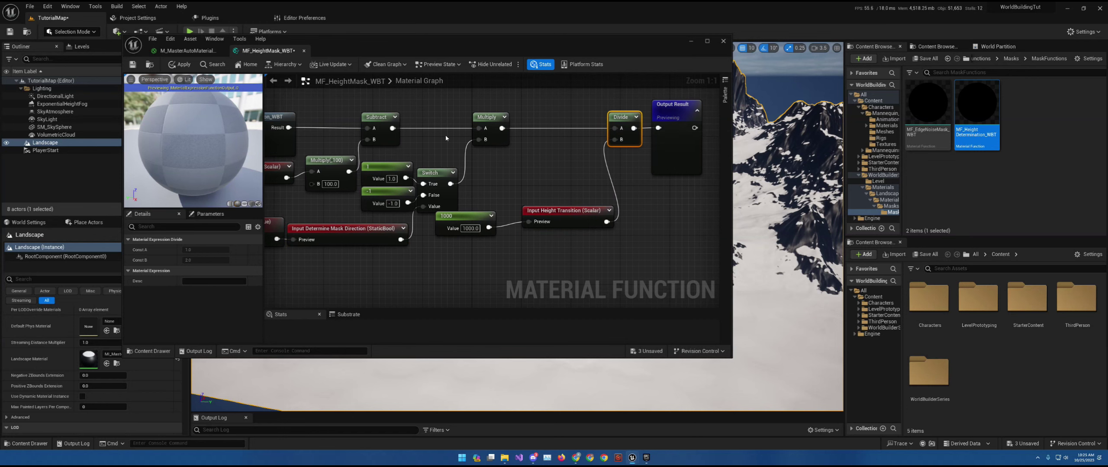
pyautogui.moveTo(374, 105); pyautogui.dragTo(588, 132, button='right')
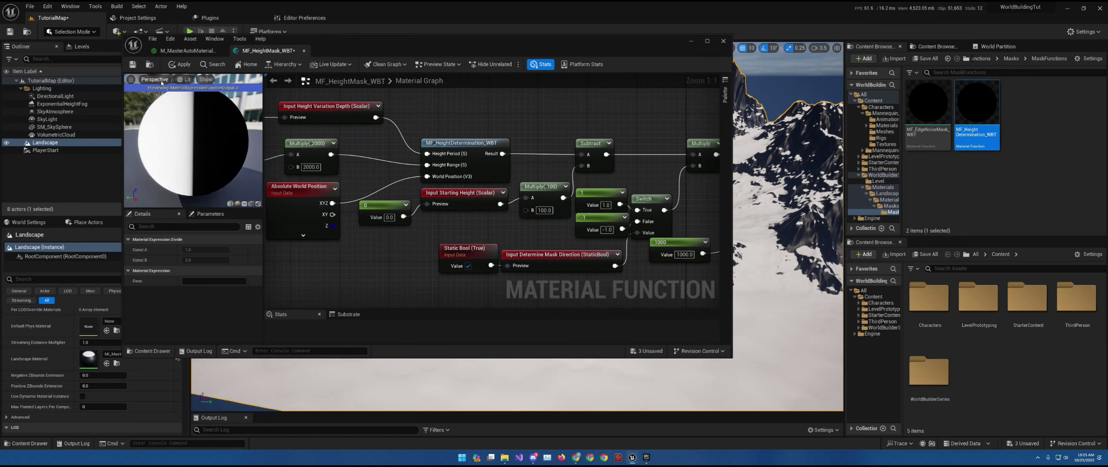
# Save MF_HeightMask_WBT and tick Expose to Library in its properties
pyautogui.click(132, 64)
pyautogui.click(183, 51)
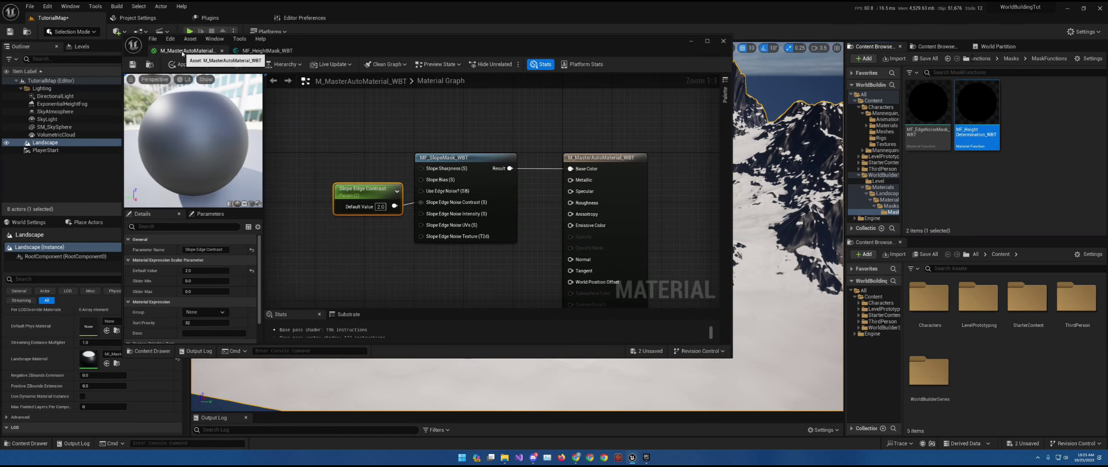
pyautogui.moveTo(356, 124); pyautogui.dragTo(368, 3, button='right')
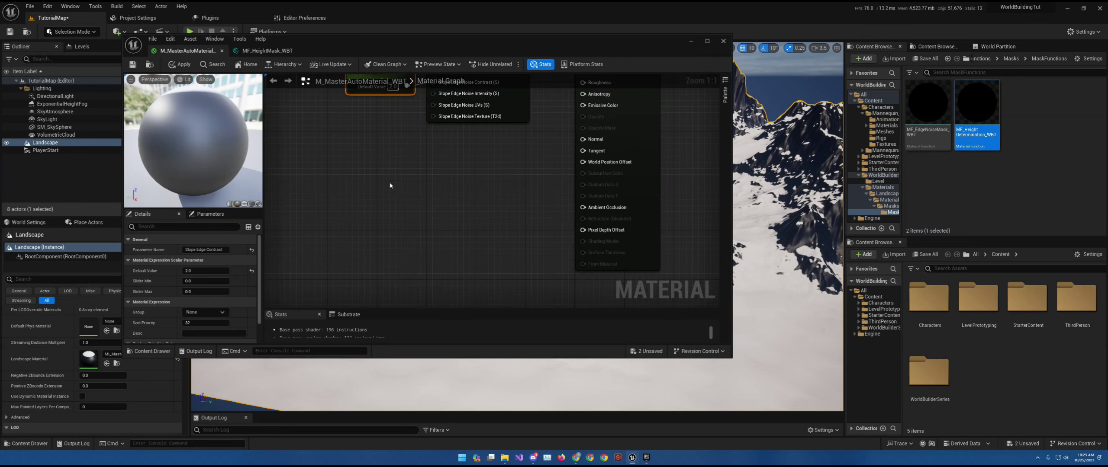
pyautogui.rightClick(391, 186)
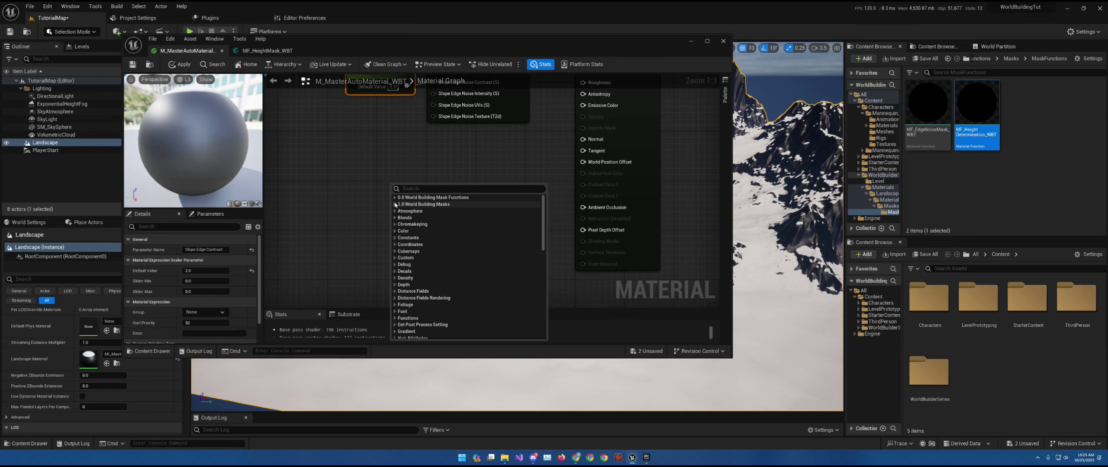
pyautogui.click(266, 50)
pyautogui.click(381, 254)
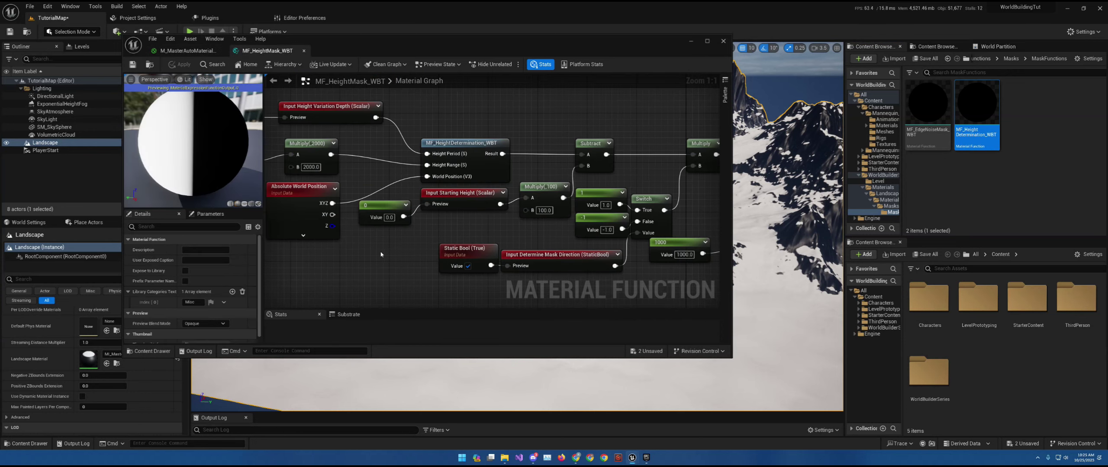
pyautogui.click(185, 272)
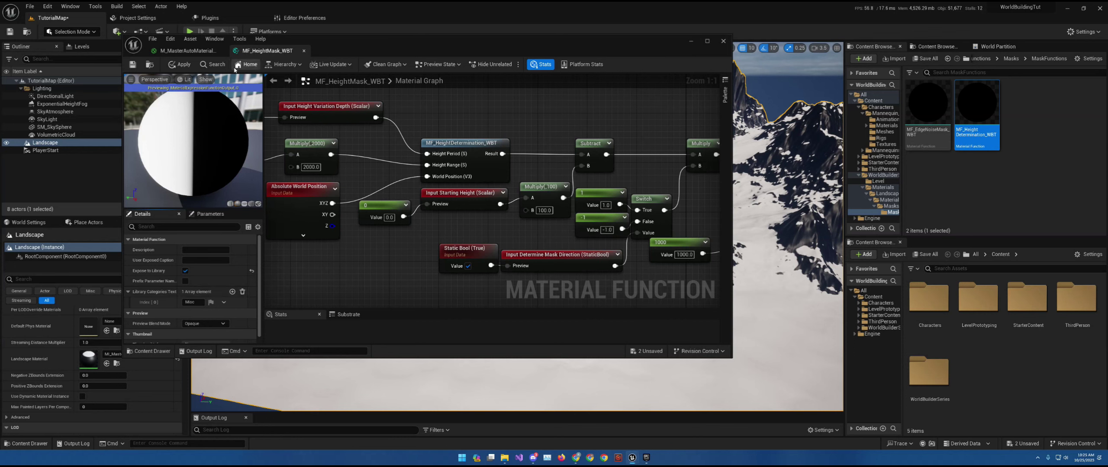
# Open MF_SlopeMask_WBT from the master material and copy its library category
pyautogui.click(186, 51)
pyautogui.moveTo(283, 198); pyautogui.dragTo(336, 283, button='right')
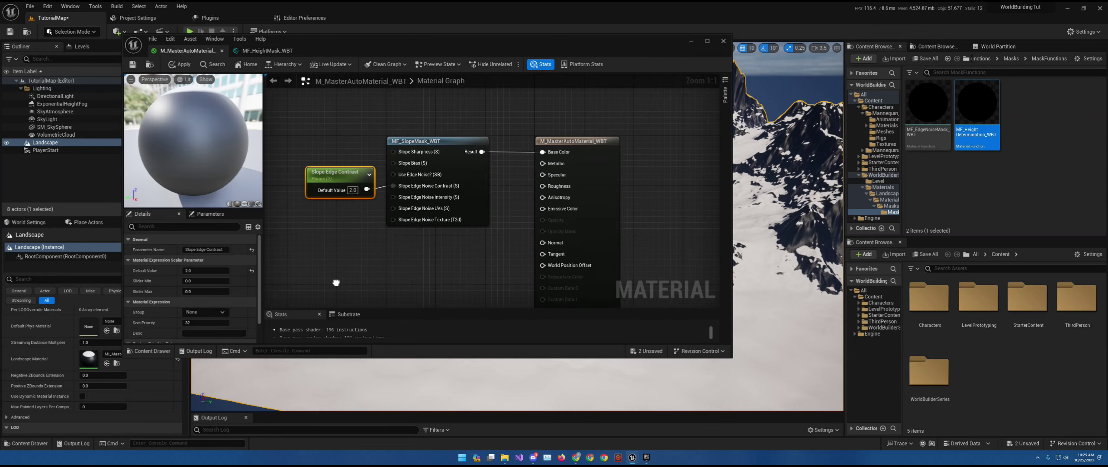
pyautogui.doubleClick(457, 142)
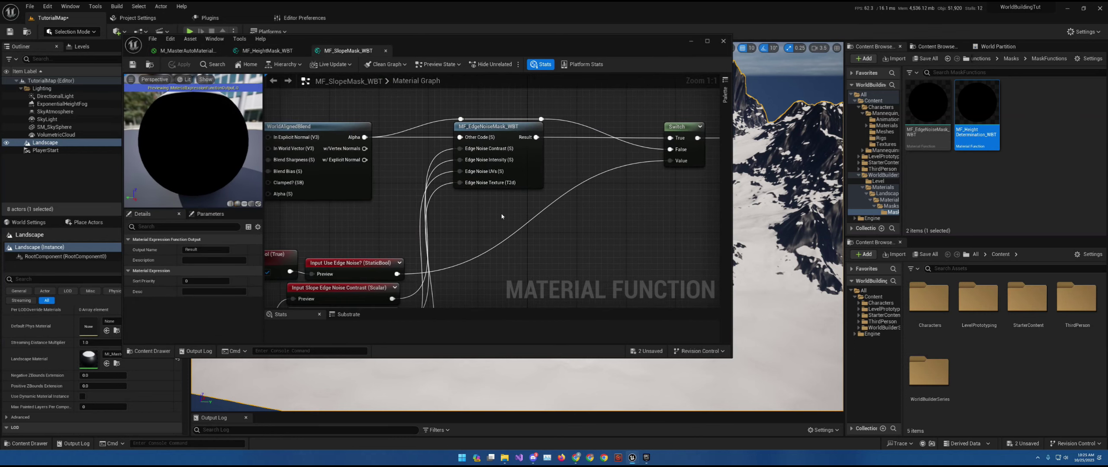
pyautogui.click(465, 220)
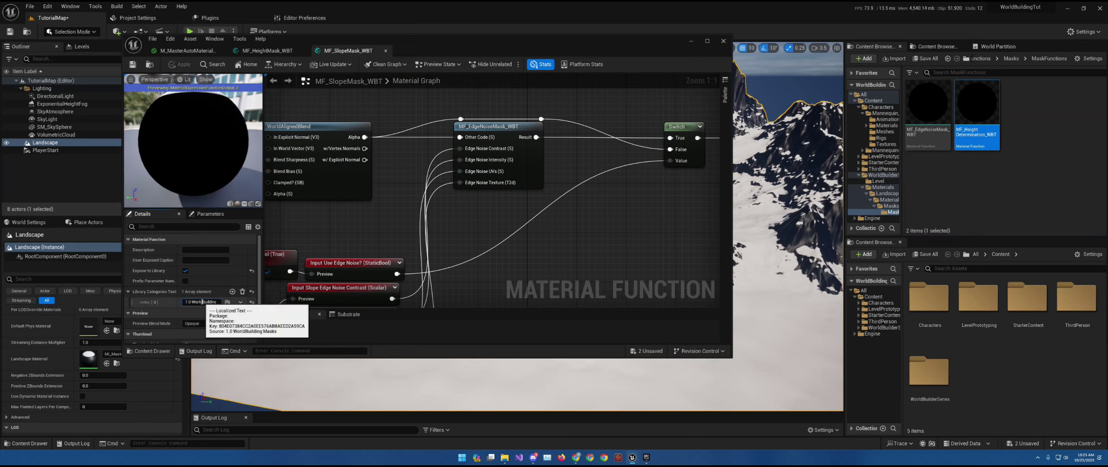
pyautogui.click(333, 230)
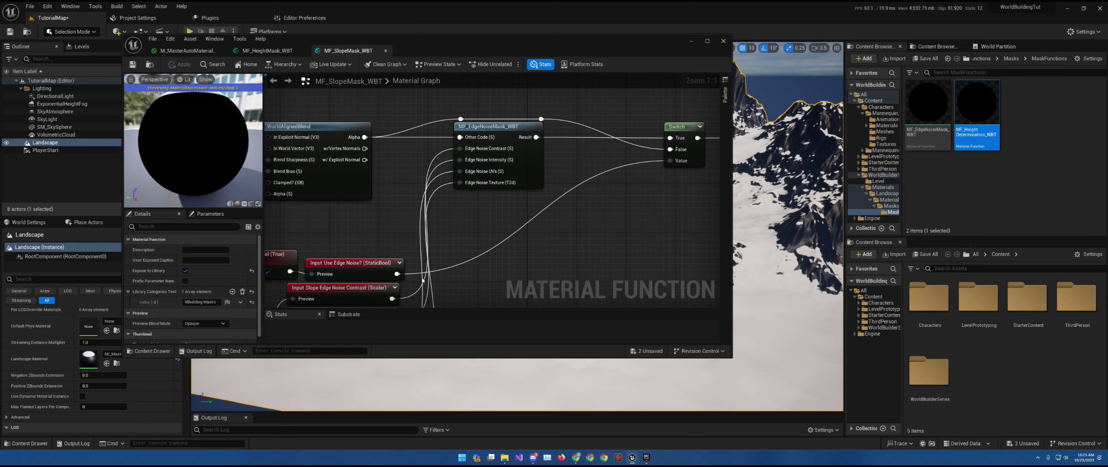
pyautogui.click(203, 305)
pyautogui.hotkey('ctrl', 'c')
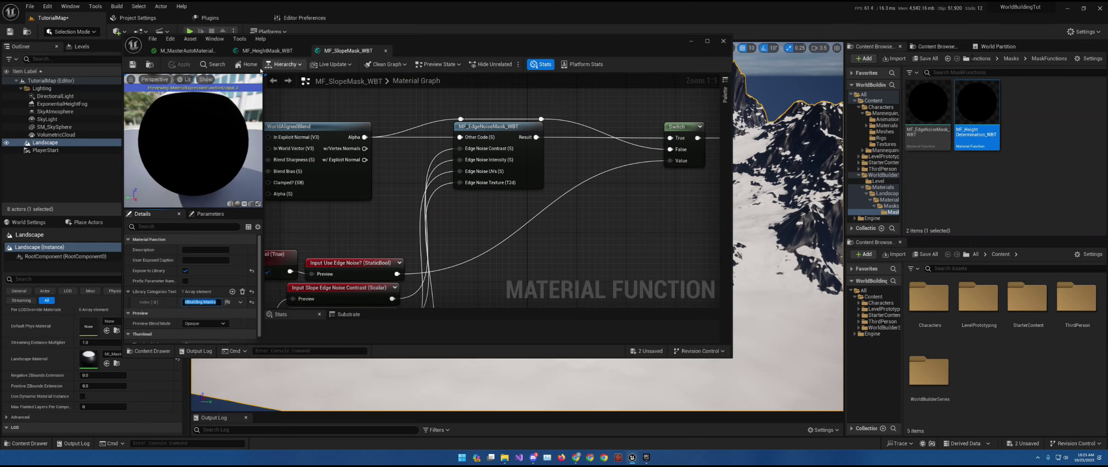
# Paste the category into MF_HeightMask_WBT's Library Categories and apply the change
pyautogui.click(271, 51)
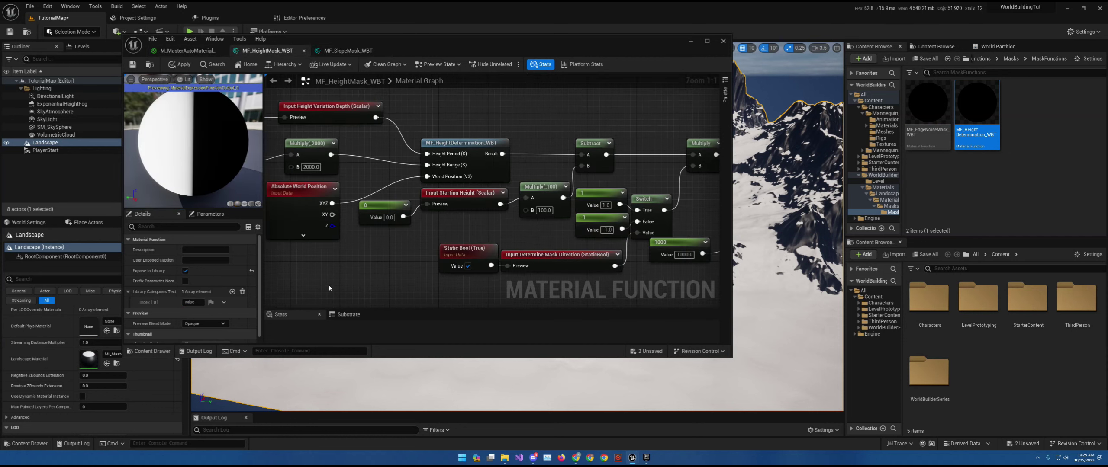
pyautogui.click(191, 303)
pyautogui.hotkey('ctrl', 'v')
pyautogui.click(306, 272)
pyautogui.click(180, 64)
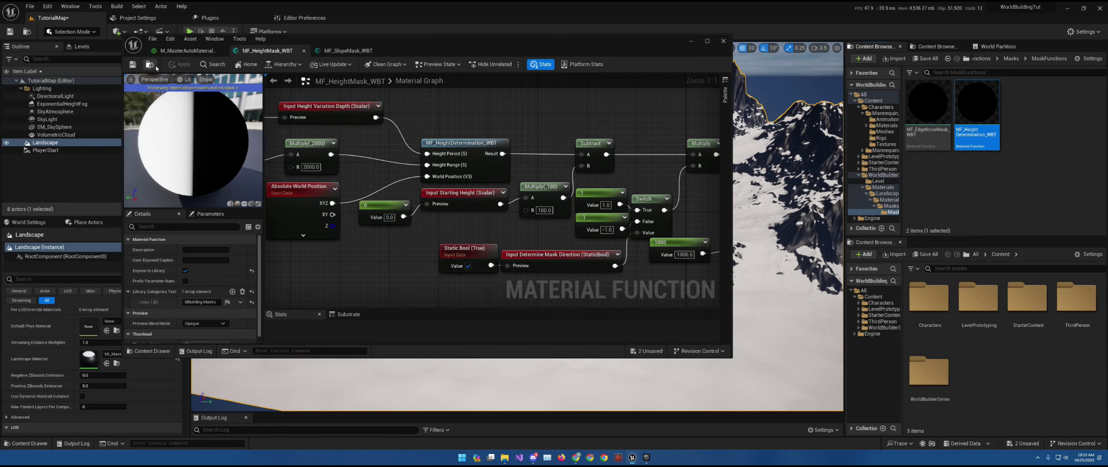
# Place MF_HeightMask_WBT from World Building Masks and wire its Result into Base Color
pyautogui.click(186, 51)
pyautogui.rightClick(360, 256)
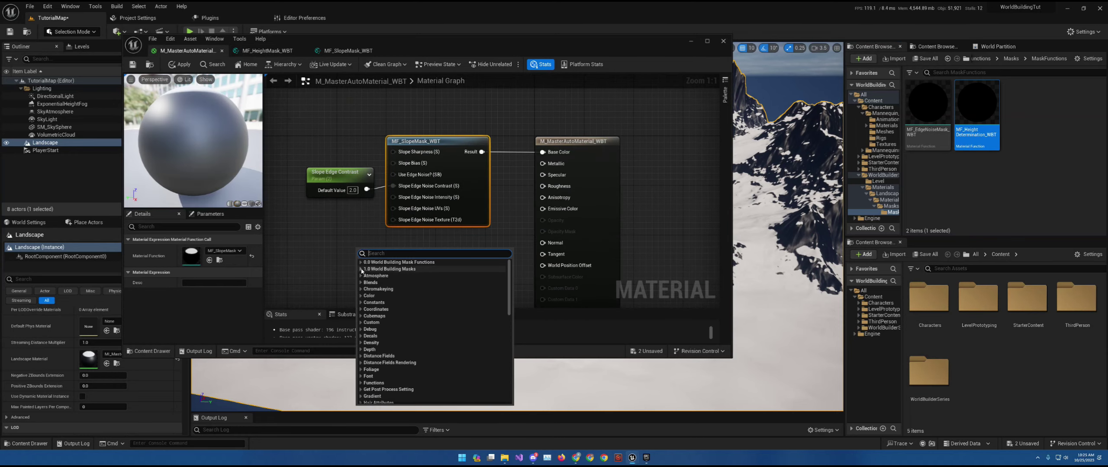
pyautogui.click(391, 269)
pyautogui.click(389, 276)
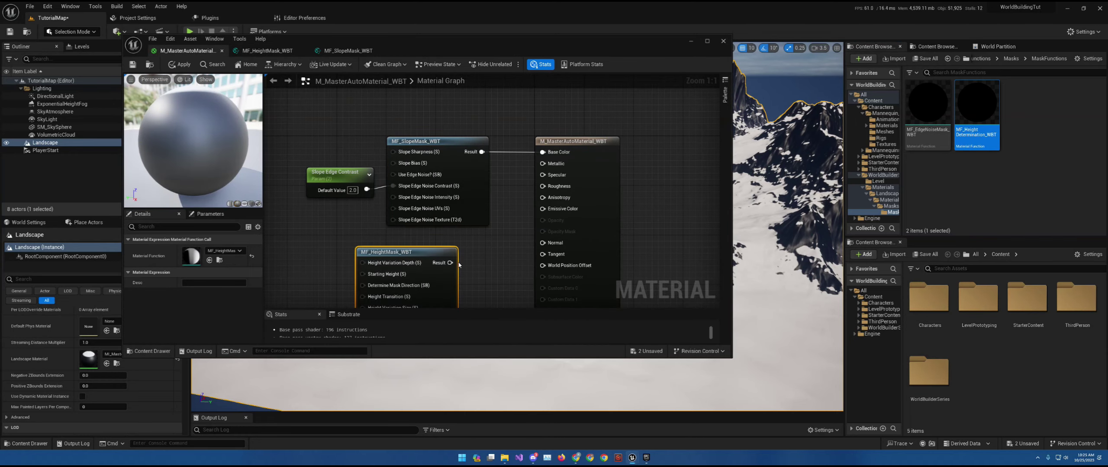
pyautogui.moveTo(450, 262); pyautogui.dragTo(548, 155)
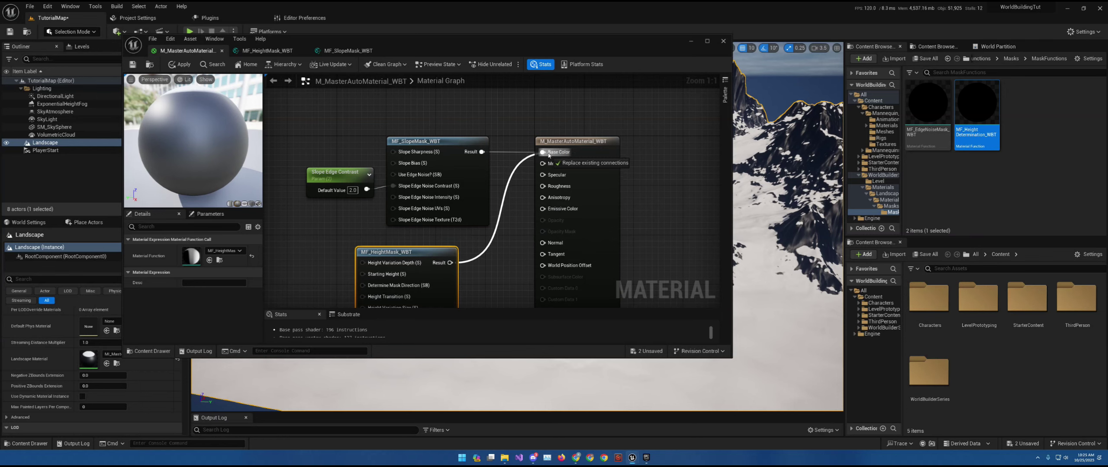
pyautogui.moveTo(549, 154); pyautogui.dragTo(543, 151)
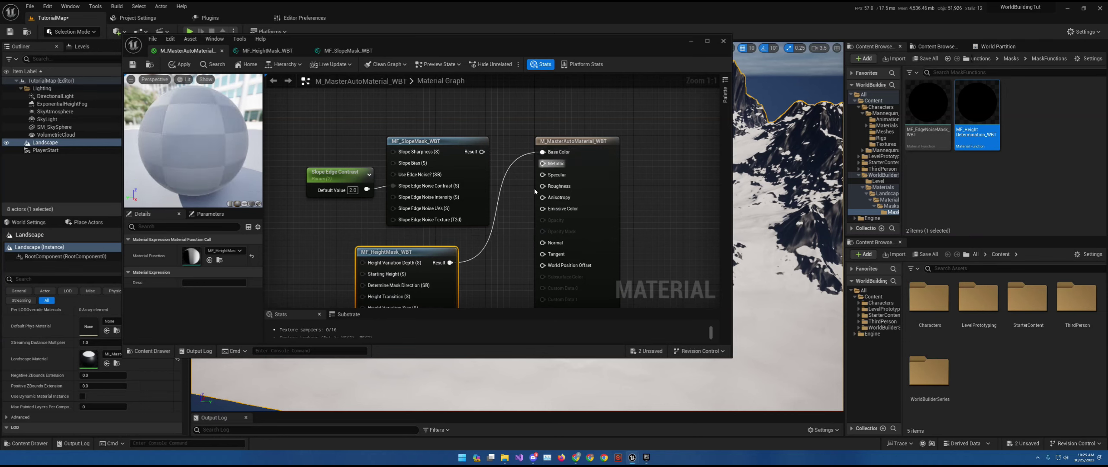
pyautogui.moveTo(511, 244); pyautogui.dragTo(574, 170, button='right')
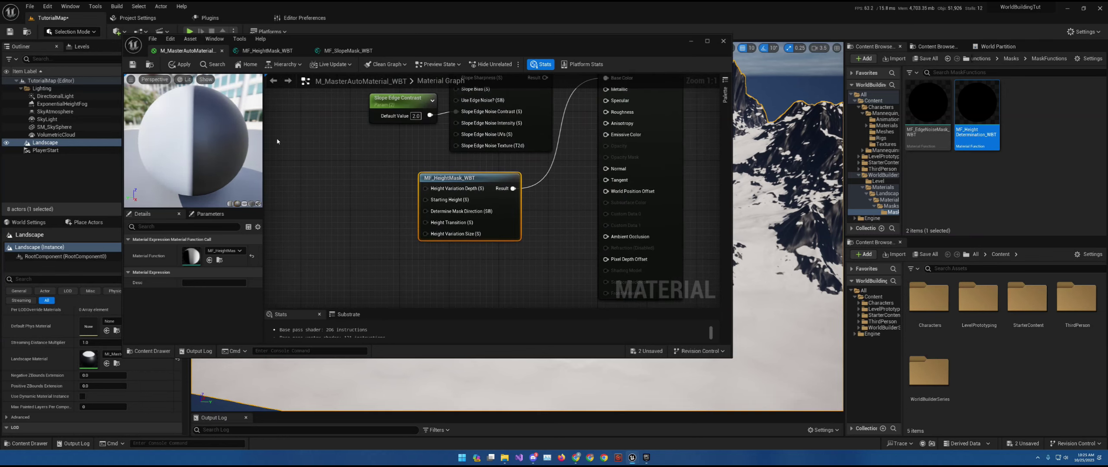
pyautogui.moveTo(244, 143); pyautogui.dragTo(177, 144)
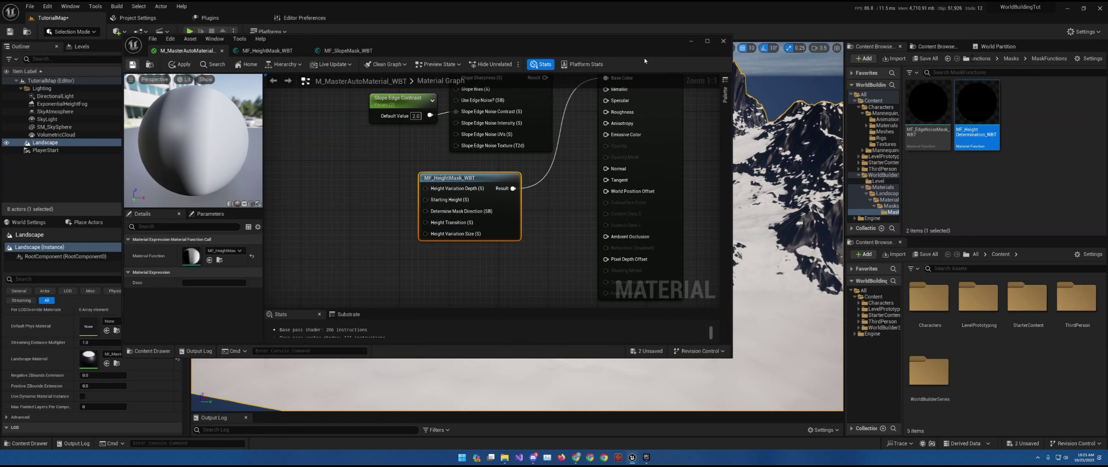
pyautogui.moveTo(641, 33); pyautogui.dragTo(691, 306)
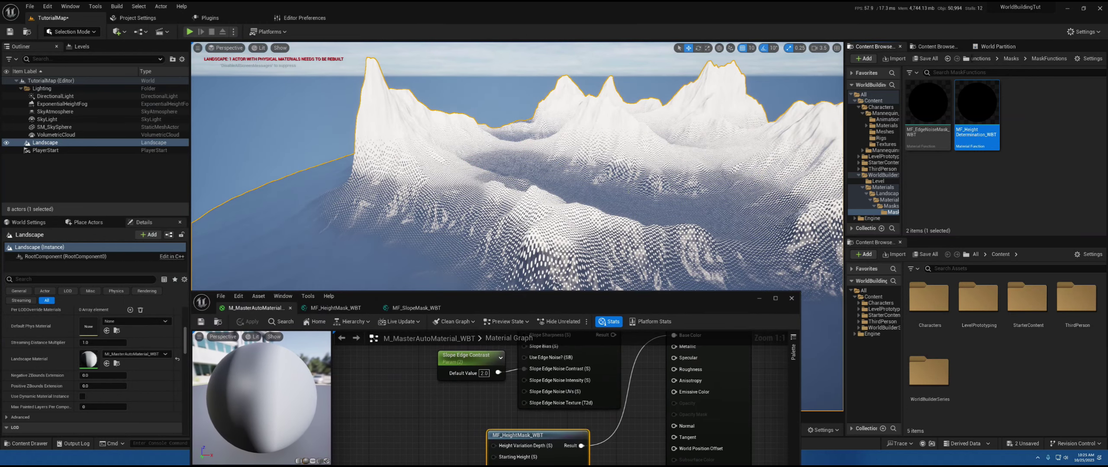
# Fly the camera to the mountainside, close the MF_SlopeMask_WBT tab, and return to the master material
pyautogui.moveTo(670, 166)
pyautogui.mouseDown(button='right')
pyautogui.moveTo(718, 190)
pyautogui.moveTo(716, 173)
pyautogui.moveTo(648, 171)
pyautogui.moveTo(670, 165)
pyautogui.mouseUp(button='right')
pyautogui.press('w')
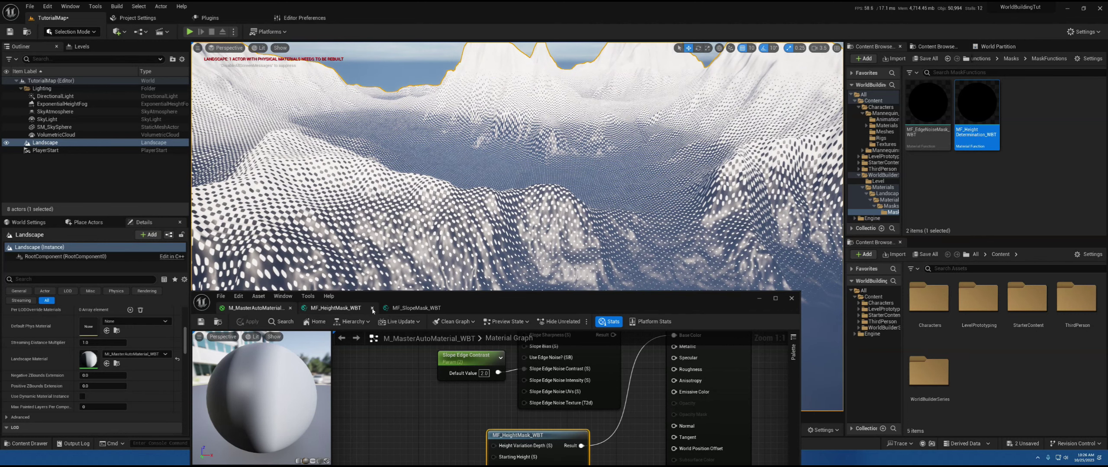
pyautogui.click(452, 309)
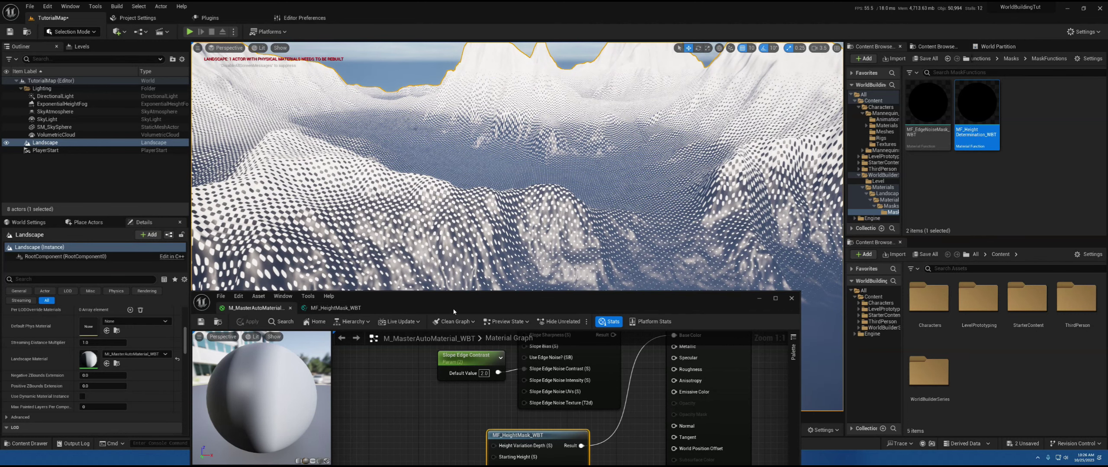
pyautogui.click(348, 306)
pyautogui.moveTo(430, 305); pyautogui.dragTo(628, 136)
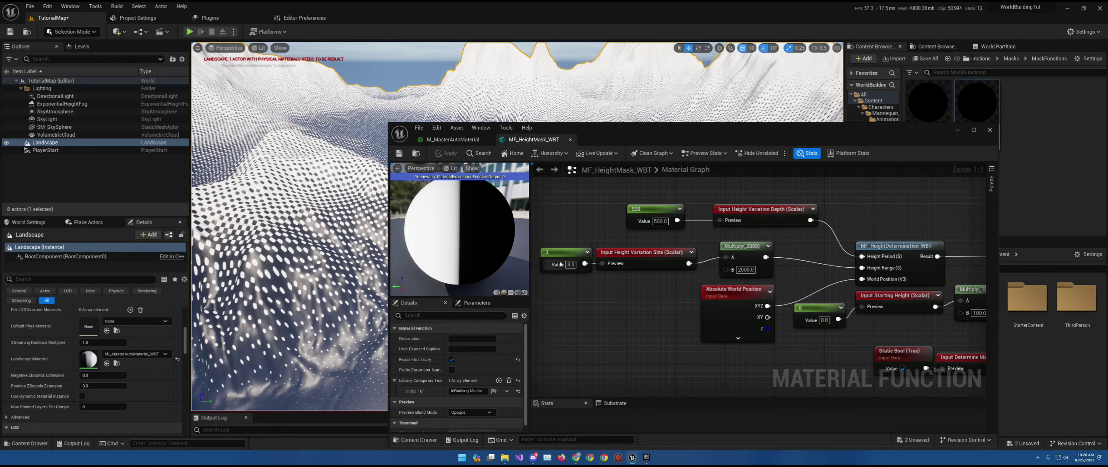
pyautogui.click(454, 139)
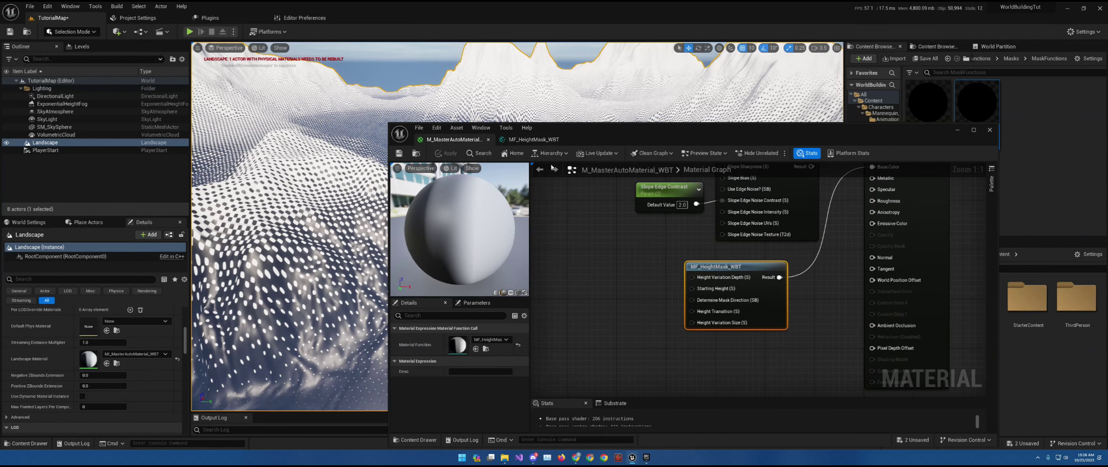
pyautogui.moveTo(626, 227); pyautogui.dragTo(685, 237, button='right')
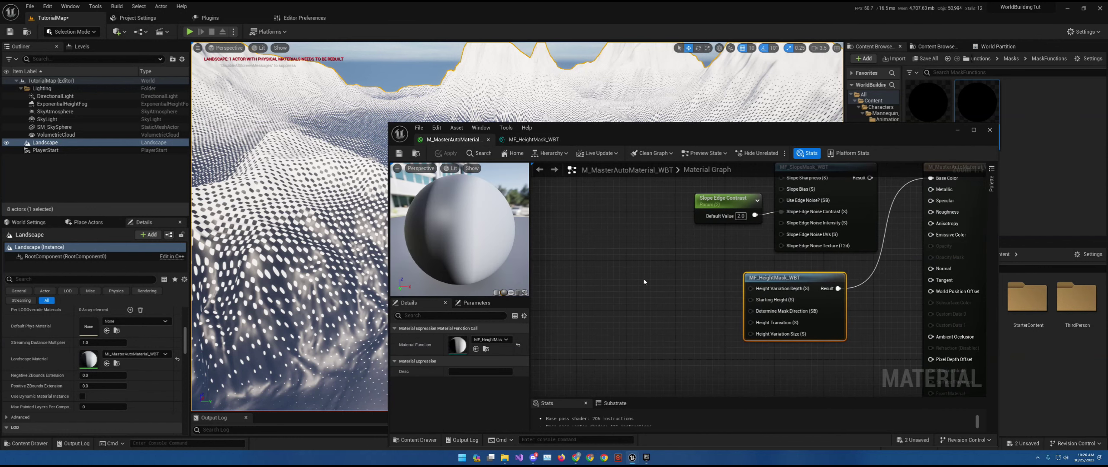
# Add a scalar parameter named Height Variation Size
pyautogui.click(617, 278)
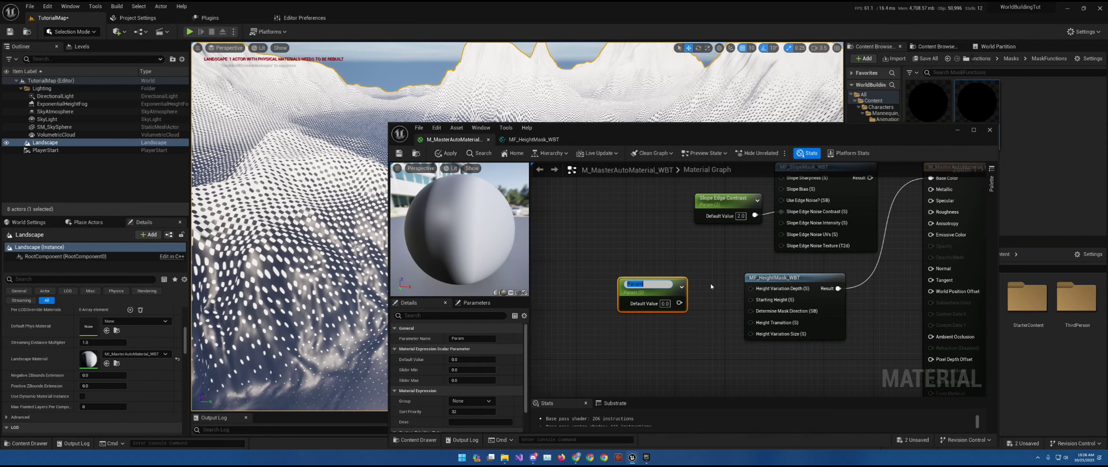
pyautogui.write('Height')
pyautogui.doubleClick(779, 279)
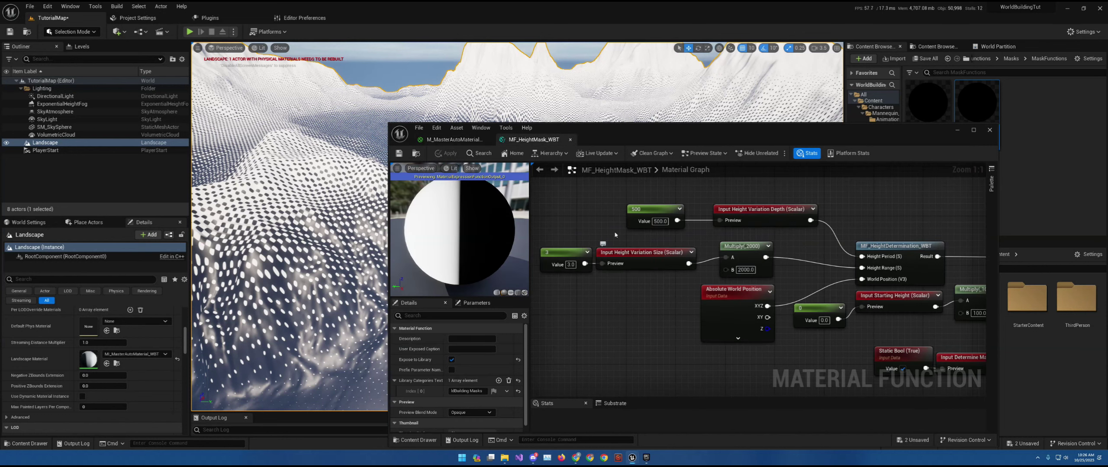
pyautogui.click(455, 139)
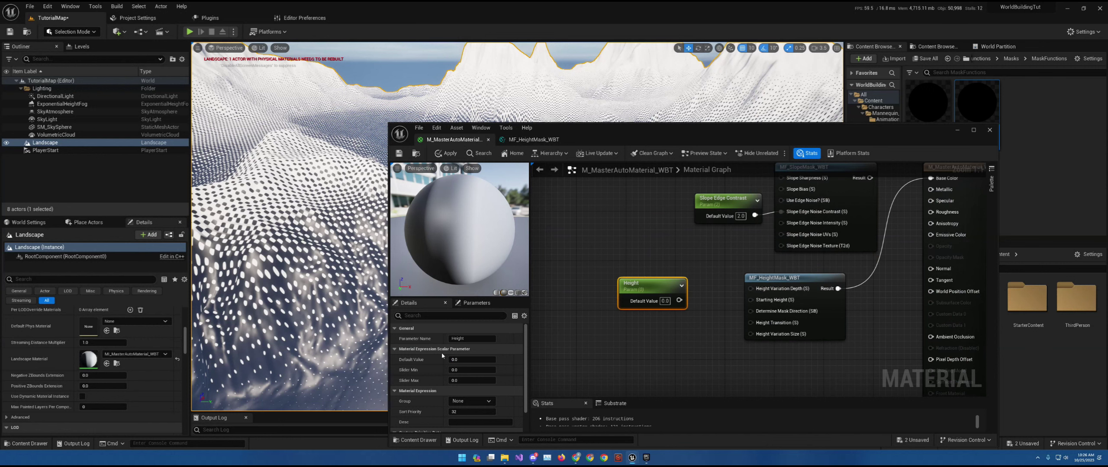
pyautogui.click(476, 338)
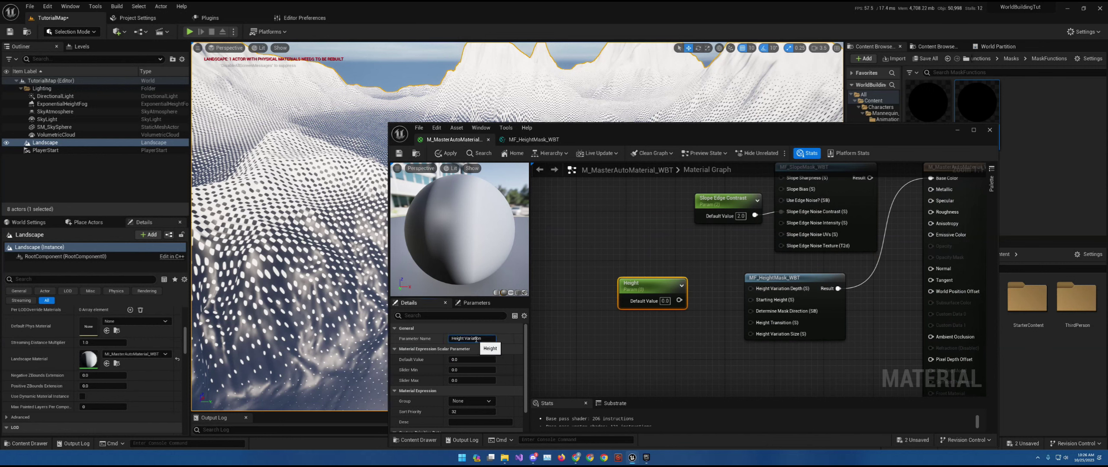
pyautogui.write('Variation Size')
pyautogui.press('Return')
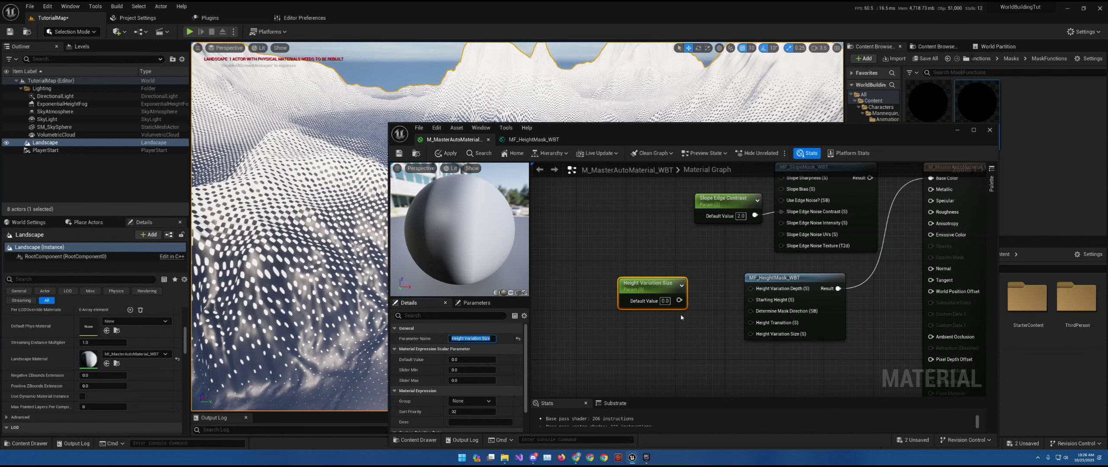
# Wire it to the height mask's Height Variation Size input, default 10, and save
pyautogui.moveTo(679, 300); pyautogui.dragTo(751, 335)
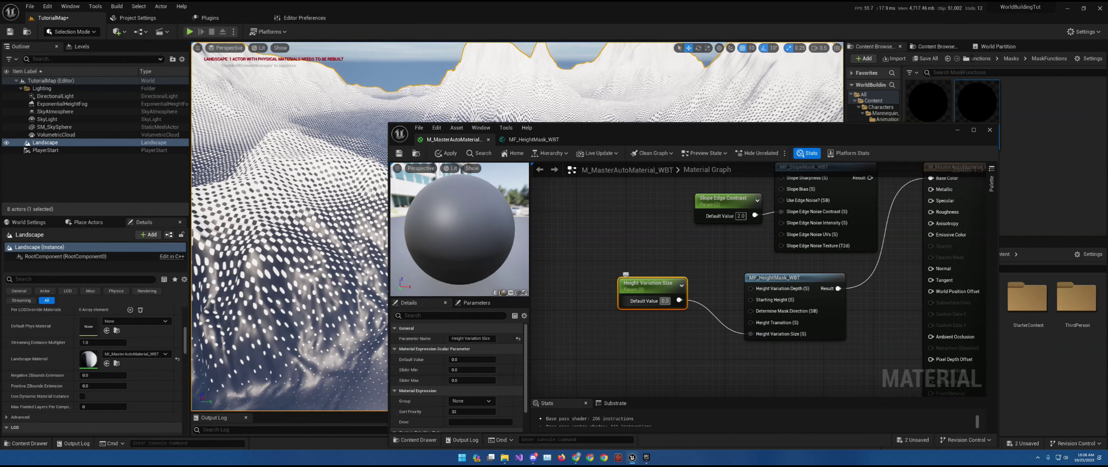
pyautogui.write('10')
pyautogui.press('Return')
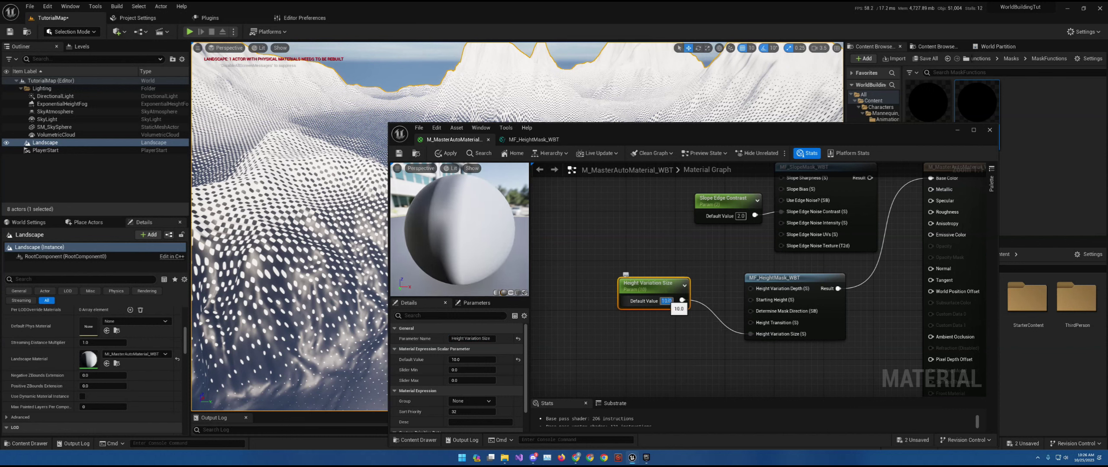
pyautogui.click(399, 153)
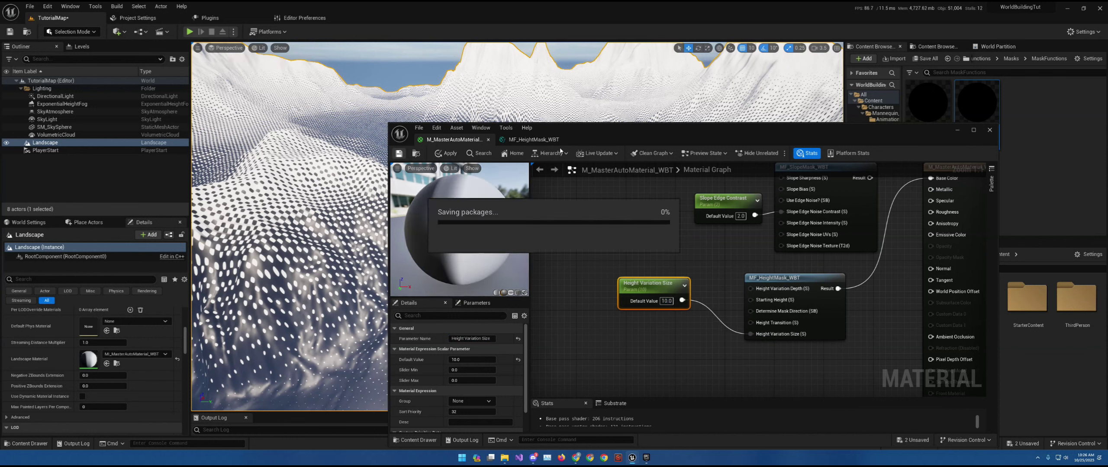
pyautogui.moveTo(333, 225); pyautogui.dragTo(242, 255, button='right')
pyautogui.moveTo(380, 224); pyautogui.dragTo(382, 223, button='right')
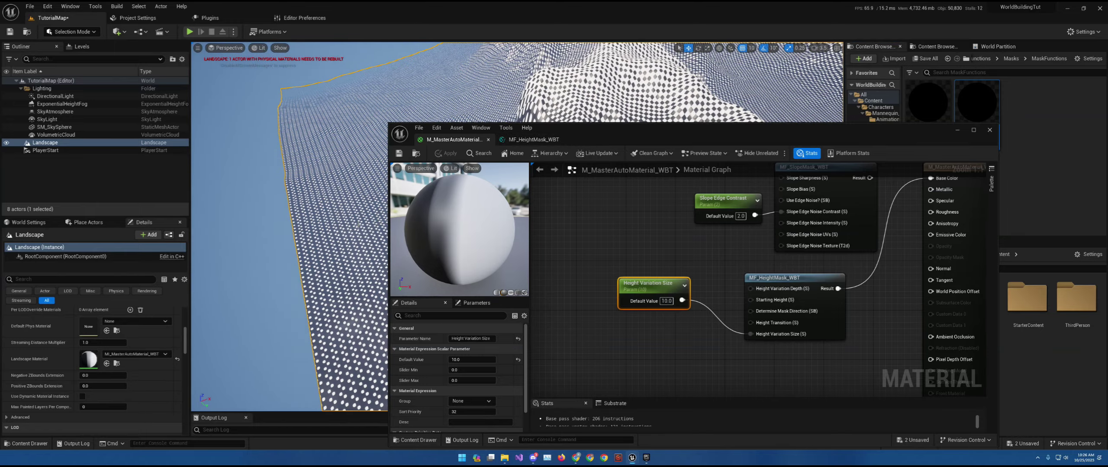
pyautogui.moveTo(294, 195); pyautogui.dragTo(295, 194, button='right')
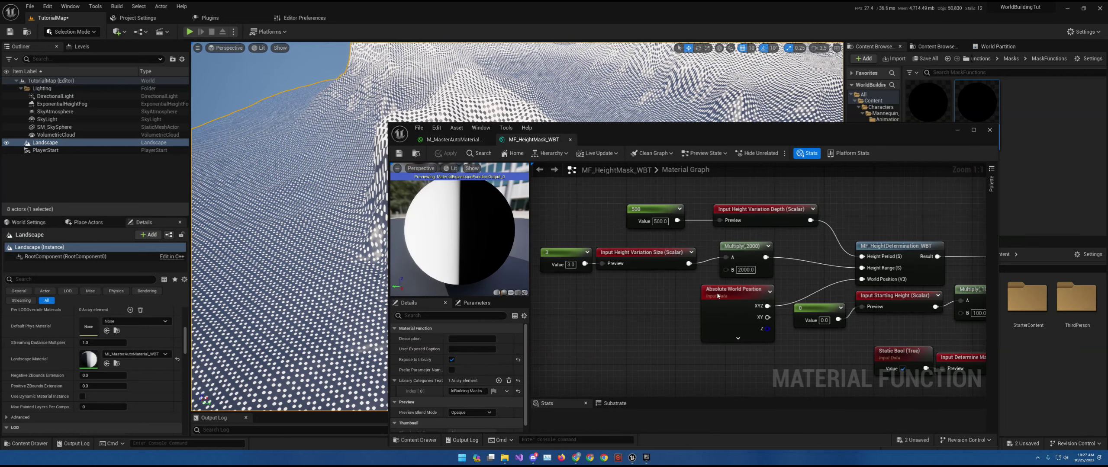
pyautogui.moveTo(717, 296); pyautogui.dragTo(703, 322, button='right')
# Connect the multiply-by-2000 result to Height Period and move the 500 and Height Variation Depth nodes below Variation Size
pyautogui.moveTo(750, 284); pyautogui.dragTo(847, 283)
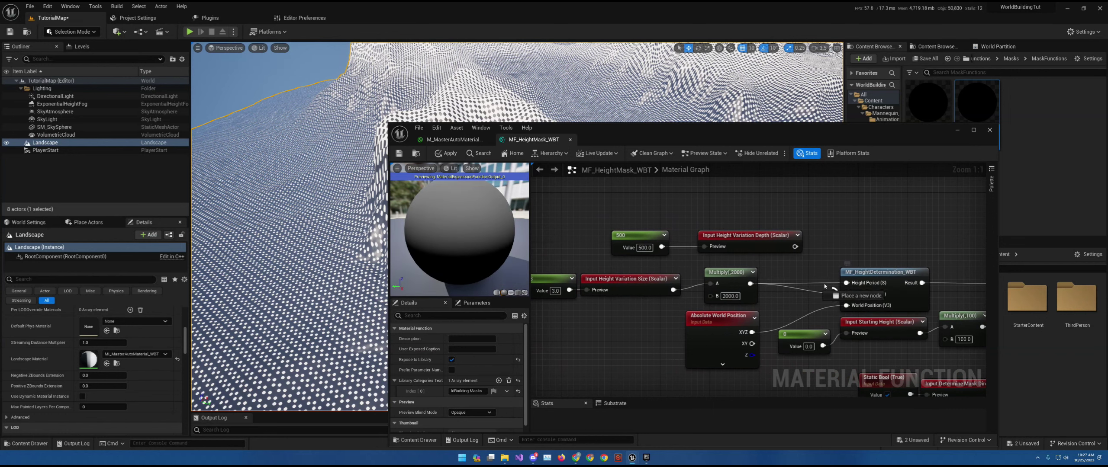
pyautogui.moveTo(757, 258); pyautogui.dragTo(828, 259, button='right')
pyautogui.moveTo(676, 219); pyautogui.dragTo(702, 308)
pyautogui.moveTo(551, 246); pyautogui.dragTo(841, 255)
pyautogui.moveTo(841, 255); pyautogui.dragTo(792, 249, button='right')
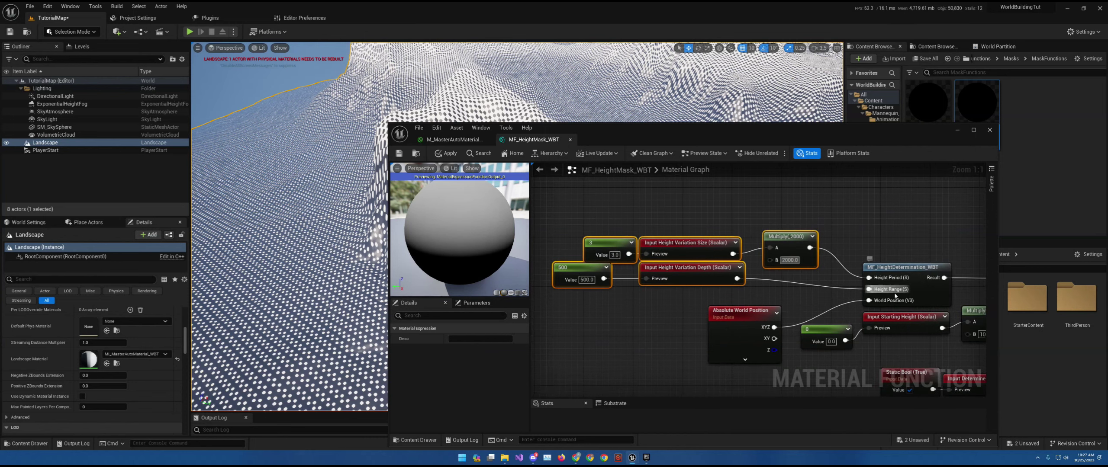
pyautogui.moveTo(769, 290); pyautogui.dragTo(687, 291, button='right')
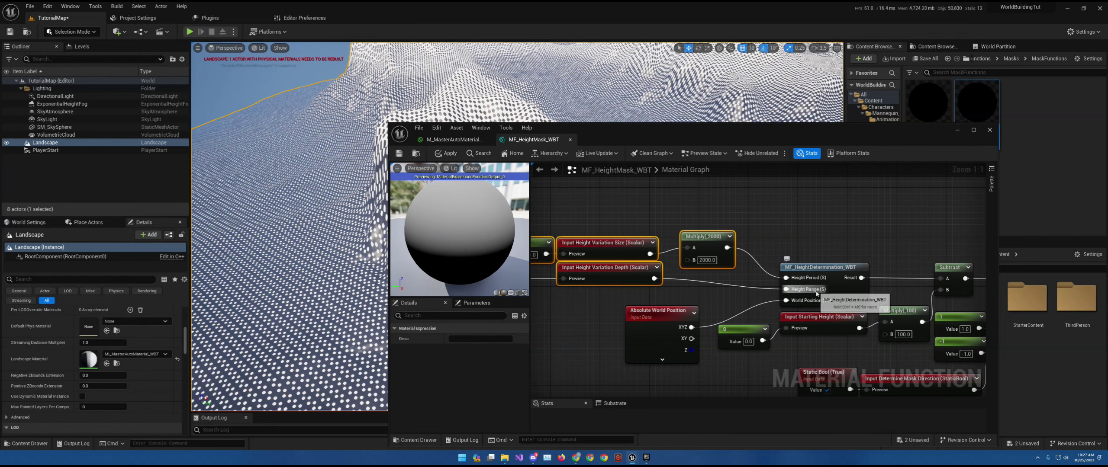
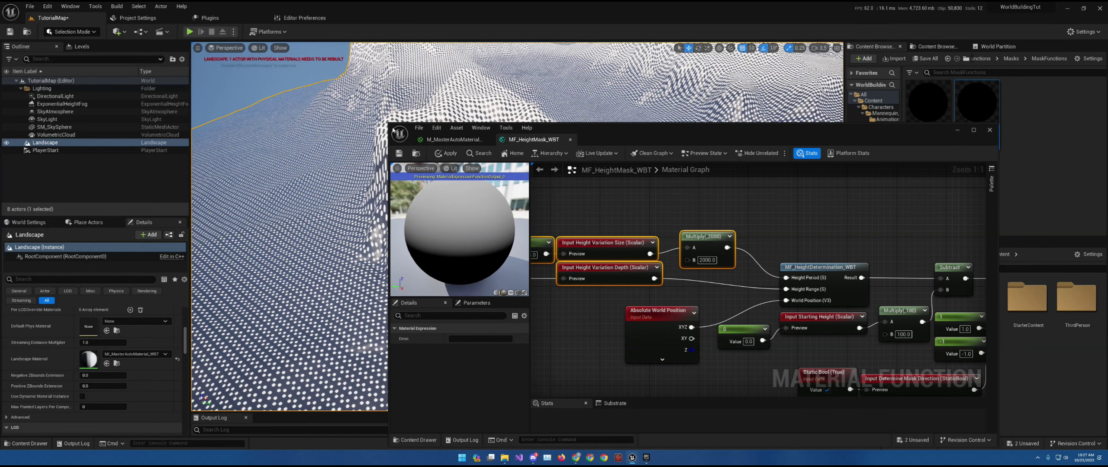
# Apply the MF_HeightMask_WBT changes and return to the M_MasterAutoMaterial_WBT graph
pyautogui.click(447, 153)
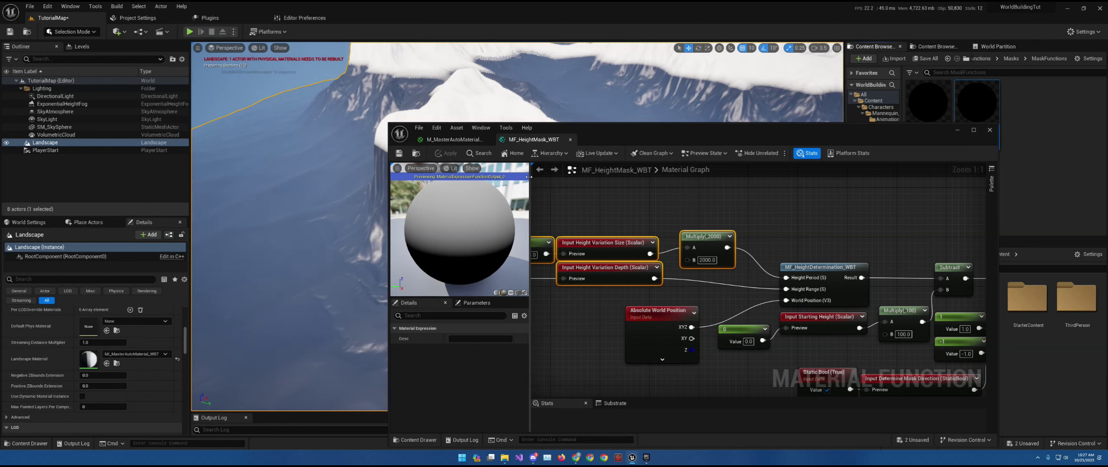
pyautogui.click(453, 140)
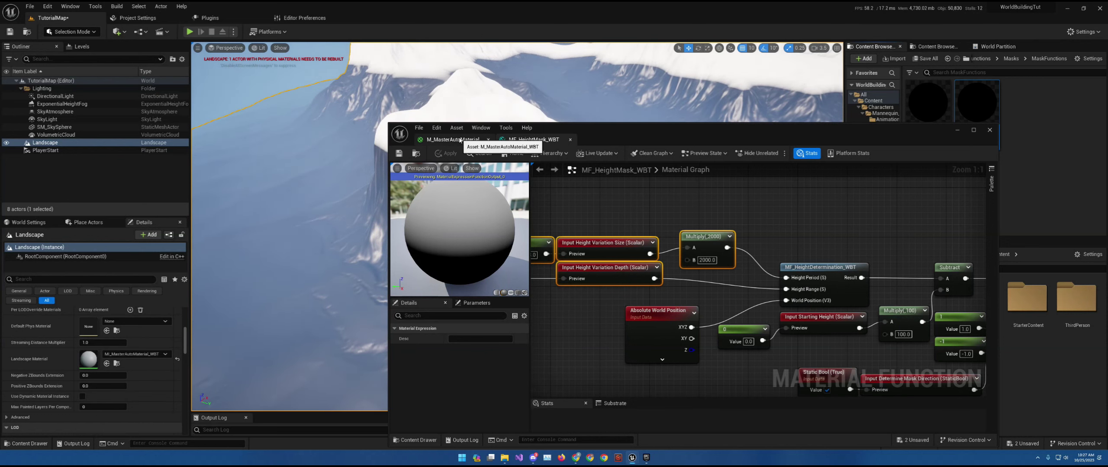
# Move the material editor aside and try a Height Variation Size of 3.0
pyautogui.moveTo(671, 137); pyautogui.dragTo(1007, 139)
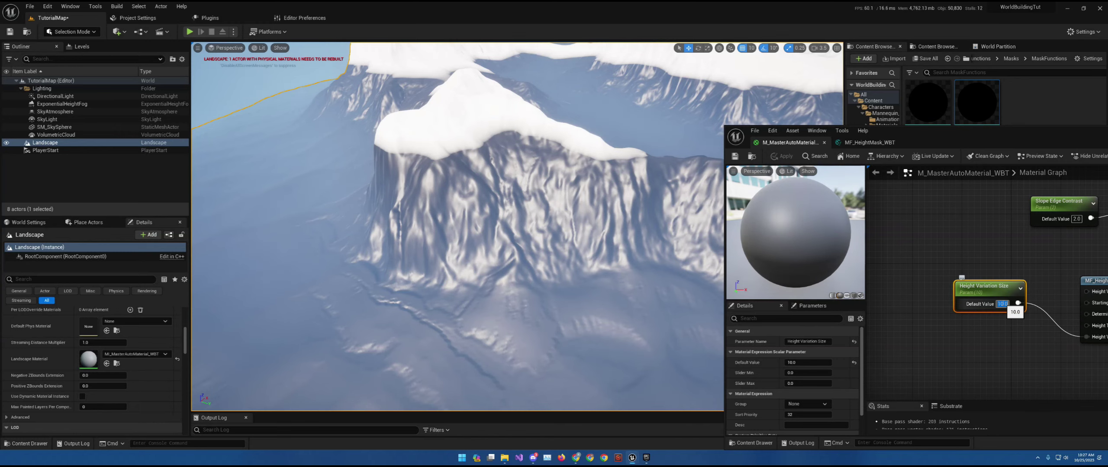
pyautogui.write('3')
pyautogui.press('Return')
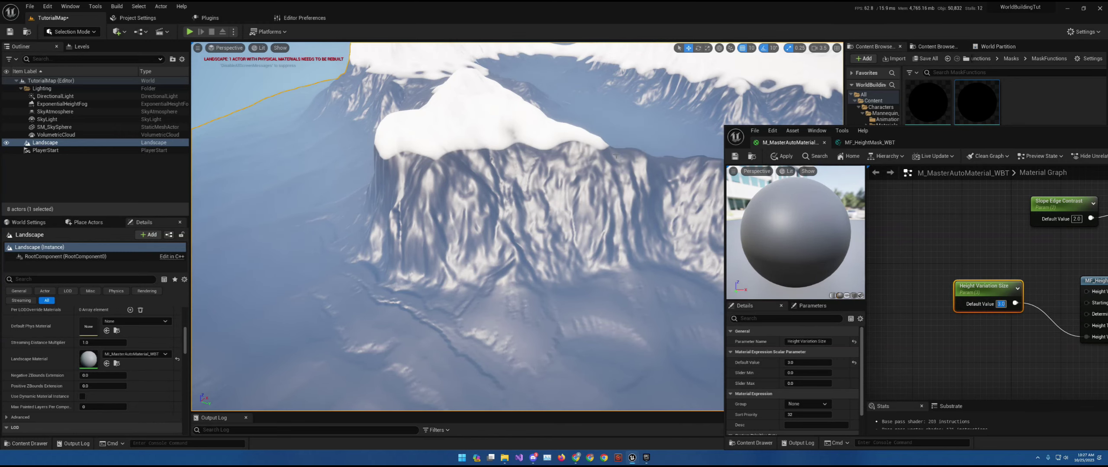
# Fly up close to the snow edge and test Height Variation Size values 1.0 and 0.1
pyautogui.moveTo(517, 242); pyautogui.dragTo(606, 213, button='right')
pyautogui.moveTo(433, 217); pyautogui.dragTo(433, 214, button='right')
pyautogui.click(1000, 303)
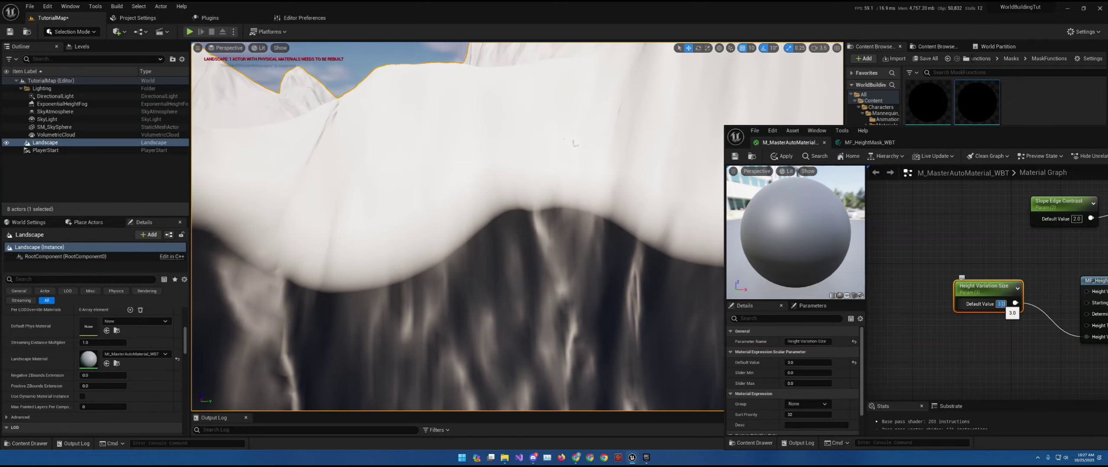
pyautogui.write('1')
pyautogui.press('Return')
pyautogui.write('0.1')
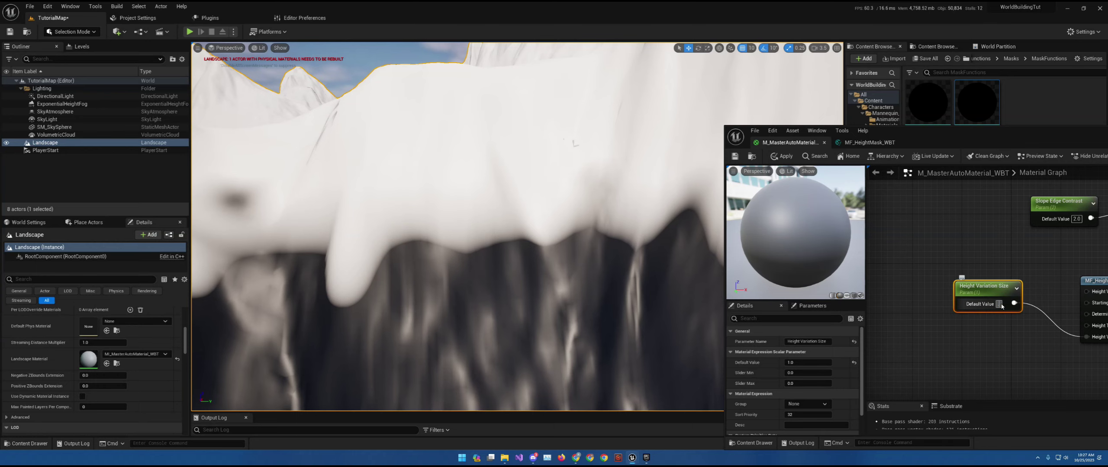
pyautogui.press('Return')
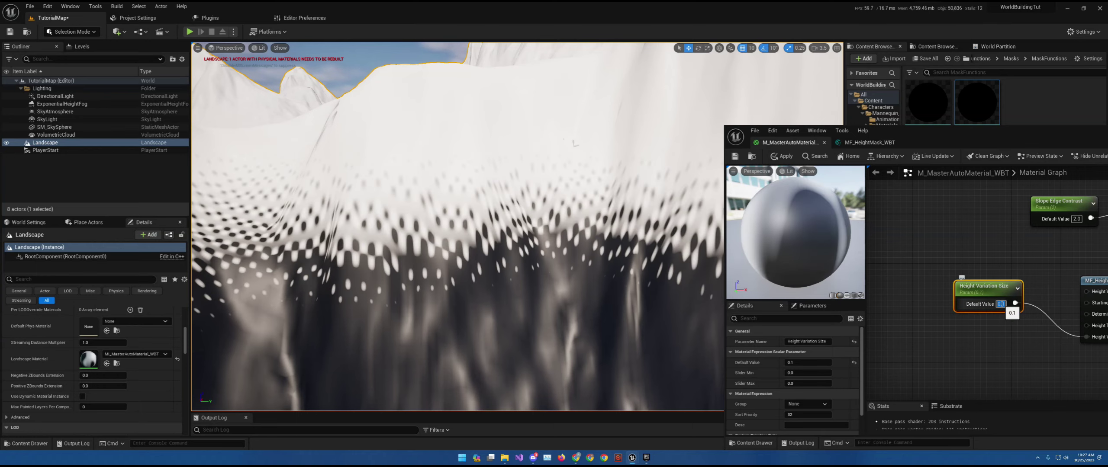
# Test Height Variation Size values 0.2 and 0.5, then return to 1.0
pyautogui.write('0.2')
pyautogui.press('Return')
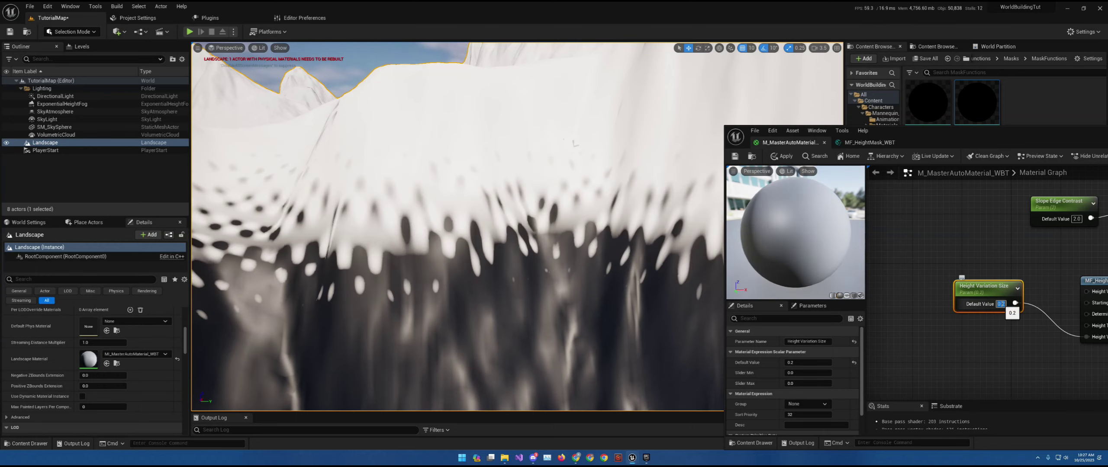
pyautogui.write('0.5')
pyautogui.press('Return')
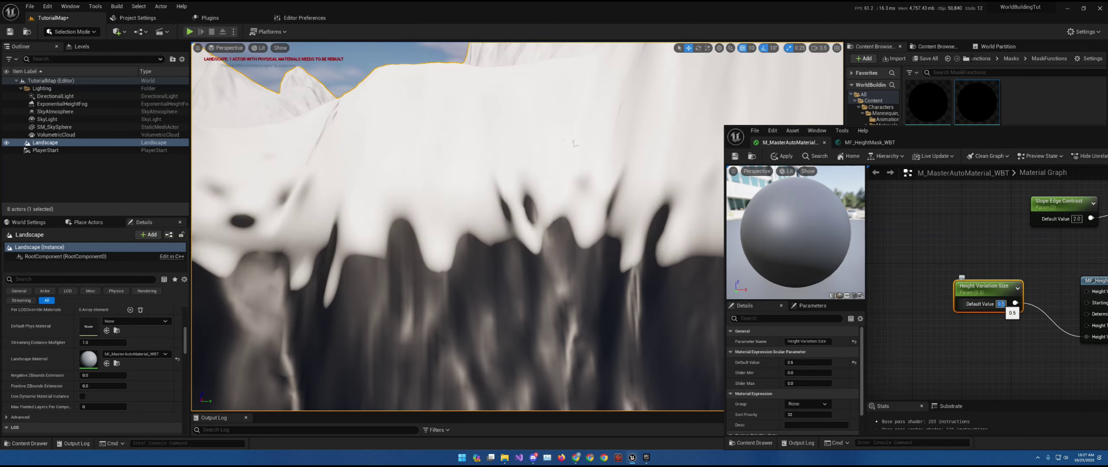
pyautogui.write('1')
pyautogui.press('Return')
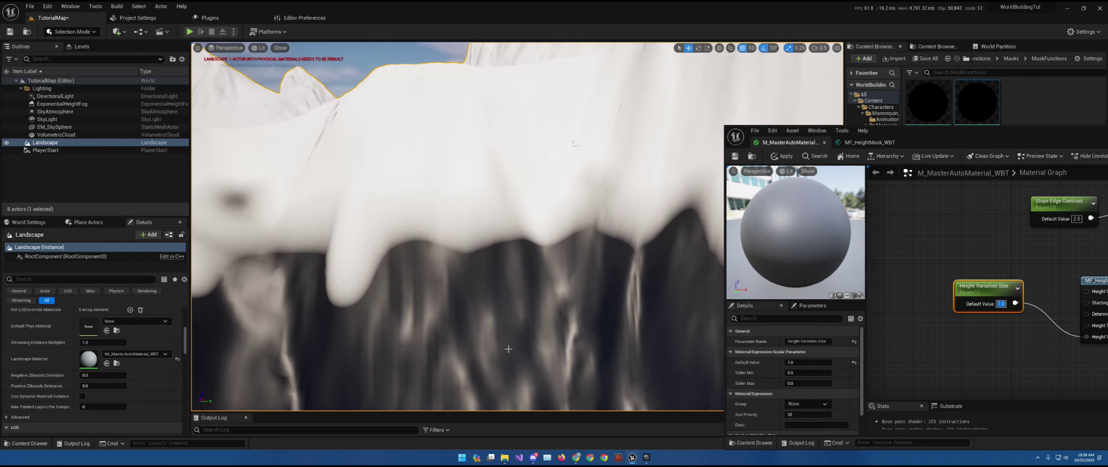
# Pull back over the snowy valley and set Height Variation Size to 2.0
pyautogui.press('s')
pyautogui.moveTo(576, 147)
pyautogui.mouseDown(button='right')
pyautogui.moveTo(580, 159)
pyautogui.moveTo(576, 139)
pyautogui.moveTo(582, 147)
pyautogui.mouseUp(button='right')
pyautogui.scroll(4, 578, 147)
pyautogui.press('w')
pyautogui.moveTo(628, 197)
pyautogui.mouseDown(button='right')
pyautogui.moveTo(628, 206)
pyautogui.moveTo(628, 197)
pyautogui.mouseUp(button='right')
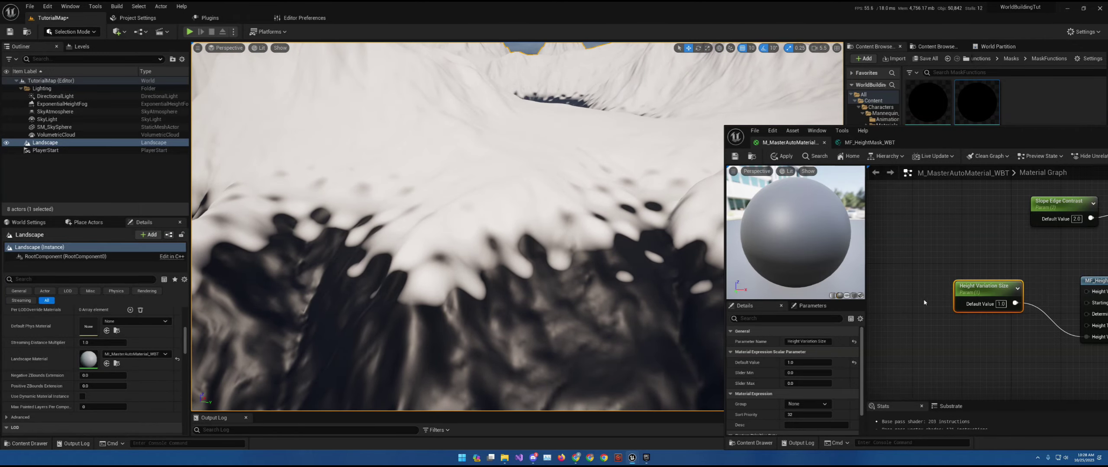
pyautogui.moveTo(999, 304); pyautogui.dragTo(917, 284, button='right')
pyautogui.click(918, 284)
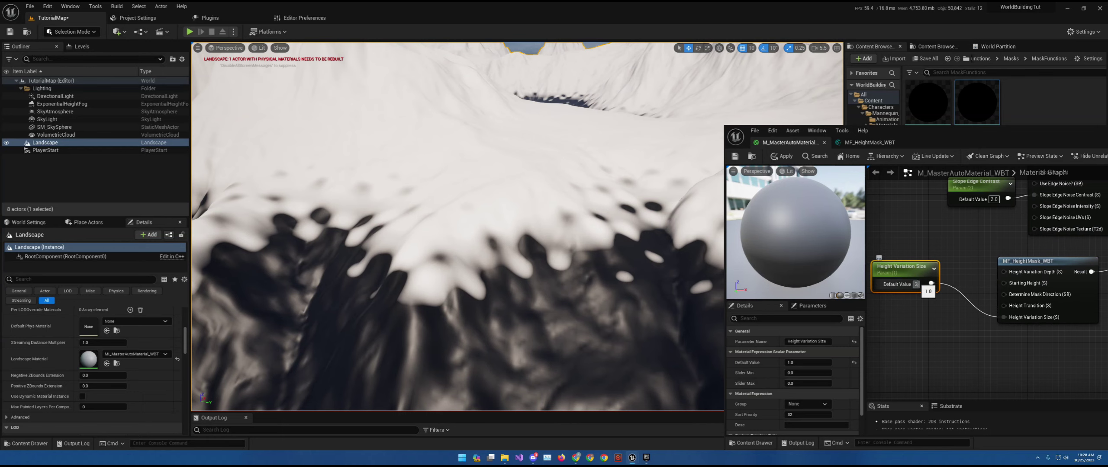
pyautogui.write('2')
pyautogui.press('Return')
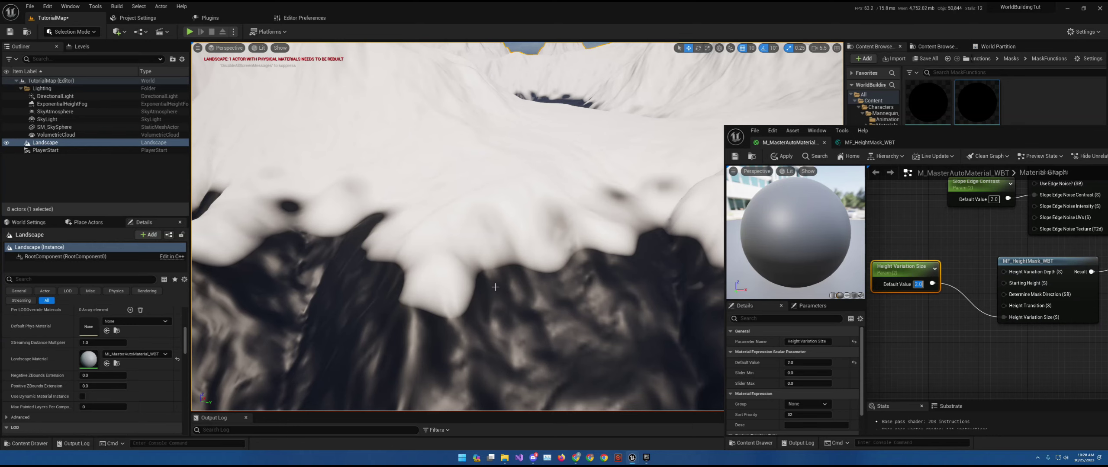
# View the whole snowy ridge, try 3.0, then settle Height Variation Size at 5.0
pyautogui.press('s')
pyautogui.moveTo(515, 225); pyautogui.dragTo(489, 229, button='right')
pyautogui.scroll(10, 466, 326)
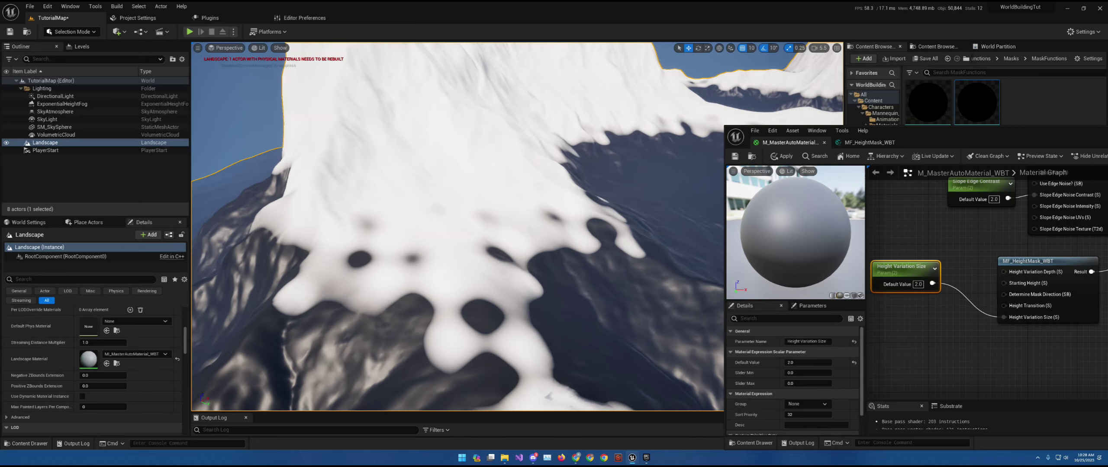
pyautogui.click(919, 287)
pyautogui.write('3')
pyautogui.press('Return')
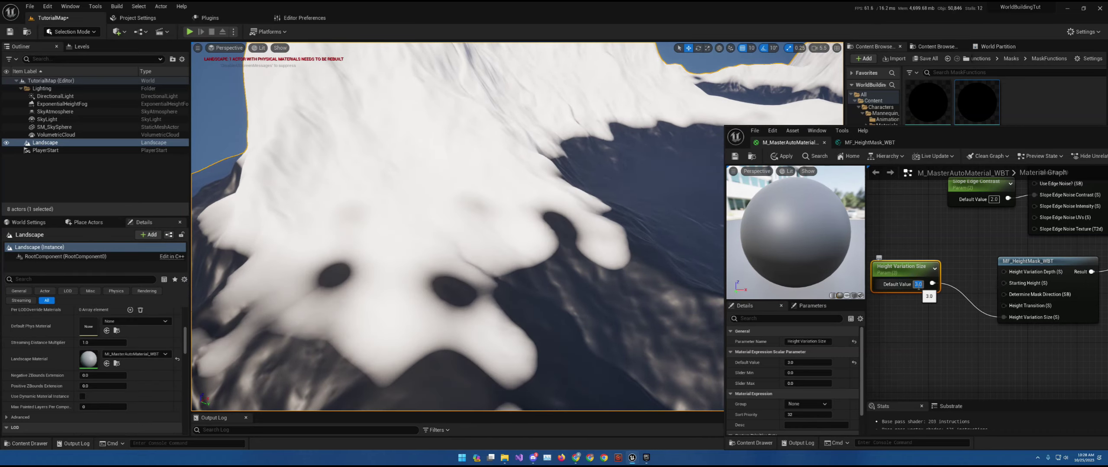
pyautogui.write('5')
pyautogui.press('Return')
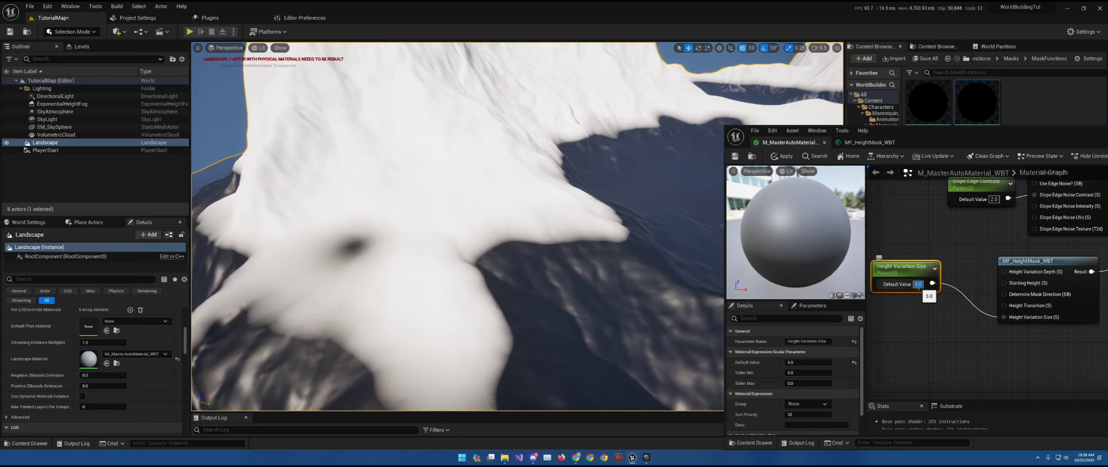
# Reposition the material editor window so the MF_HeightMask_WBT node is visible
pyautogui.moveTo(498, 260); pyautogui.dragTo(541, 251, button='right')
pyautogui.moveTo(952, 134); pyautogui.dragTo(660, 103)
pyautogui.moveTo(834, 243); pyautogui.dragTo(866, 280, button='right')
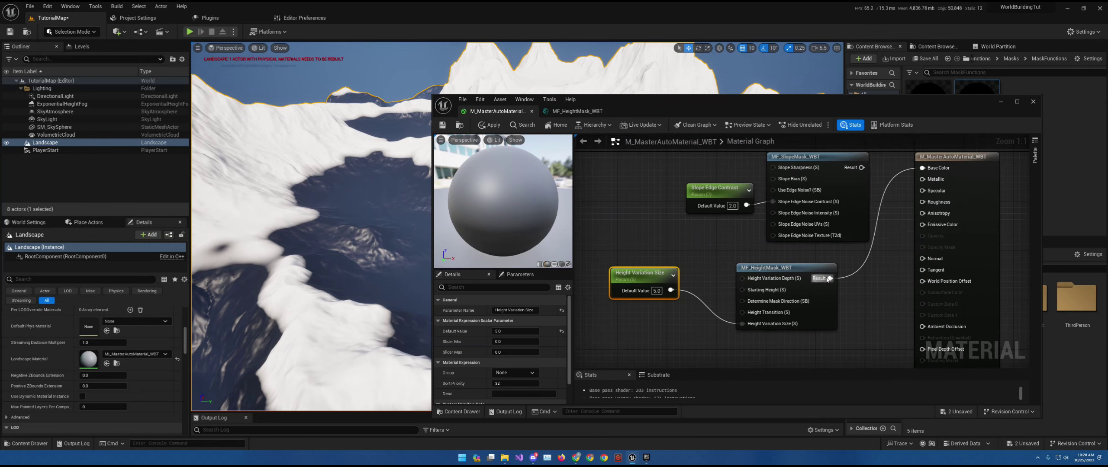
# Open MF_HeightMask_WBT full-screen, frame its node graph, and add a named reroute on the final mask wire
pyautogui.doubleClick(811, 293)
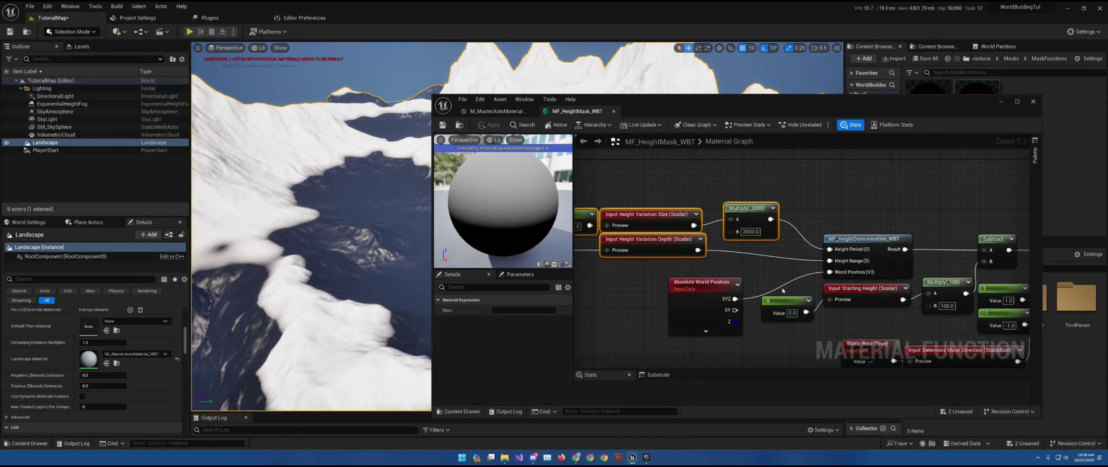
pyautogui.scroll(-1, 661, 227)
pyautogui.moveTo(649, 189); pyautogui.dragTo(748, 195, button='right')
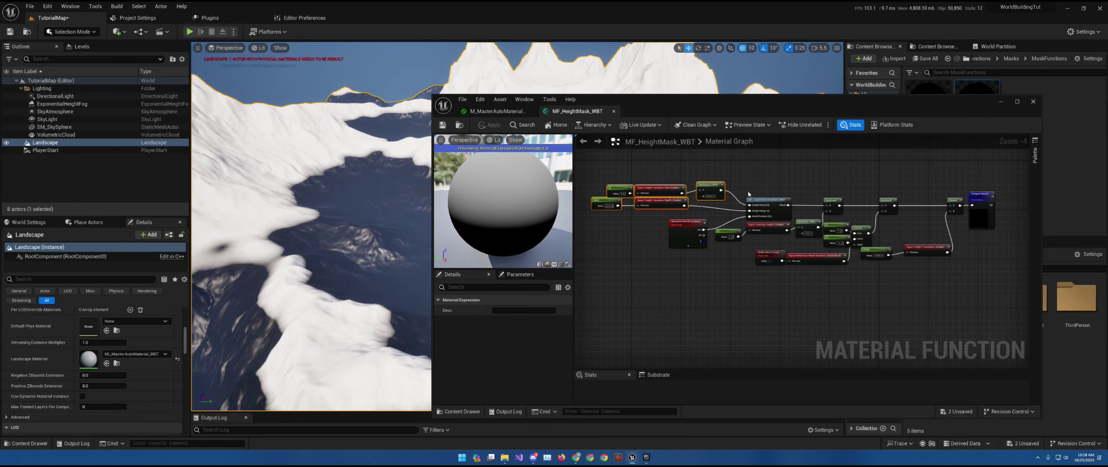
pyautogui.click(1017, 102)
pyautogui.moveTo(796, 168); pyautogui.dragTo(948, 190, button='right')
pyautogui.moveTo(853, 204); pyautogui.dragTo(837, 185, button='right')
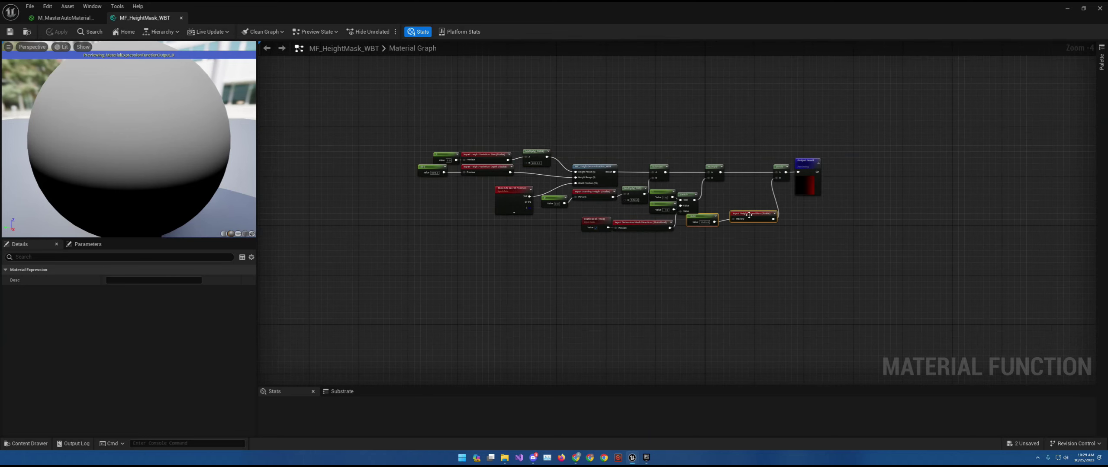
pyautogui.click(810, 172)
# Chain two MF_EdgeNoiseMask_WBT nodes between the Height Mask reroute and Output Result
pyautogui.write('Height Mask')
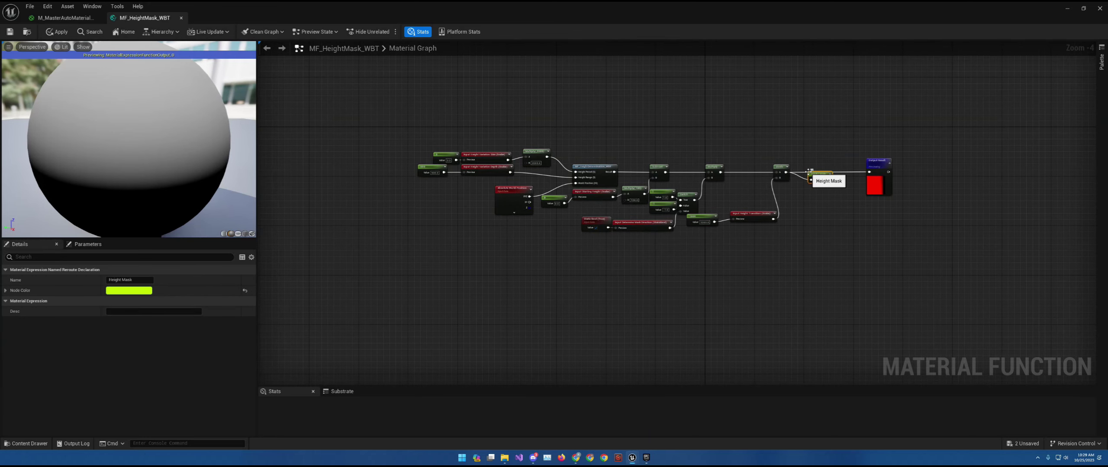
pyautogui.press('Return')
pyautogui.press('q')
pyautogui.moveTo(730, 272); pyautogui.dragTo(733, 251, button='right')
pyautogui.rightClick(733, 251)
pyautogui.click(764, 280)
pyautogui.moveTo(774, 259); pyautogui.dragTo(807, 280)
pyautogui.click(839, 306)
pyautogui.moveTo(735, 259); pyautogui.dragTo(689, 252)
pyautogui.click(709, 277)
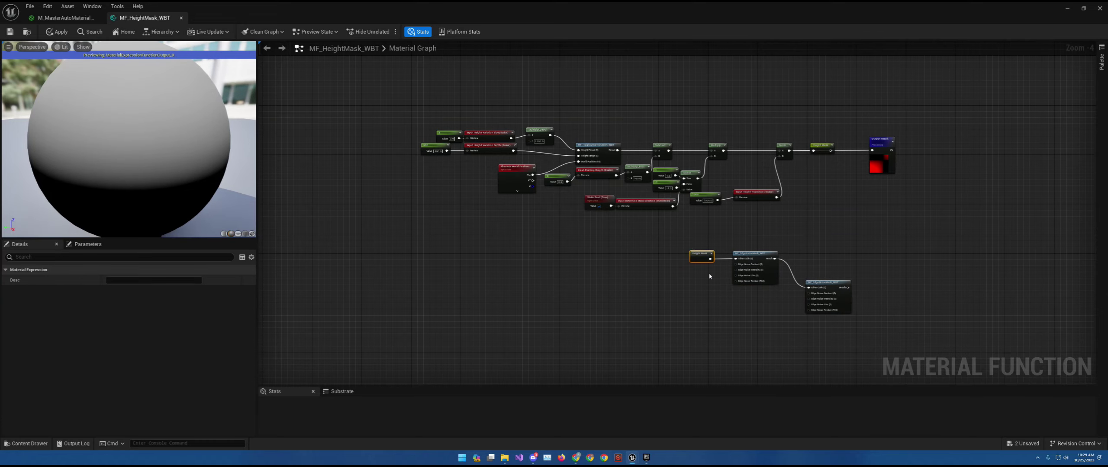
pyautogui.moveTo(847, 288); pyautogui.dragTo(890, 273)
pyautogui.moveTo(914, 318); pyautogui.dragTo(872, 254, button='right')
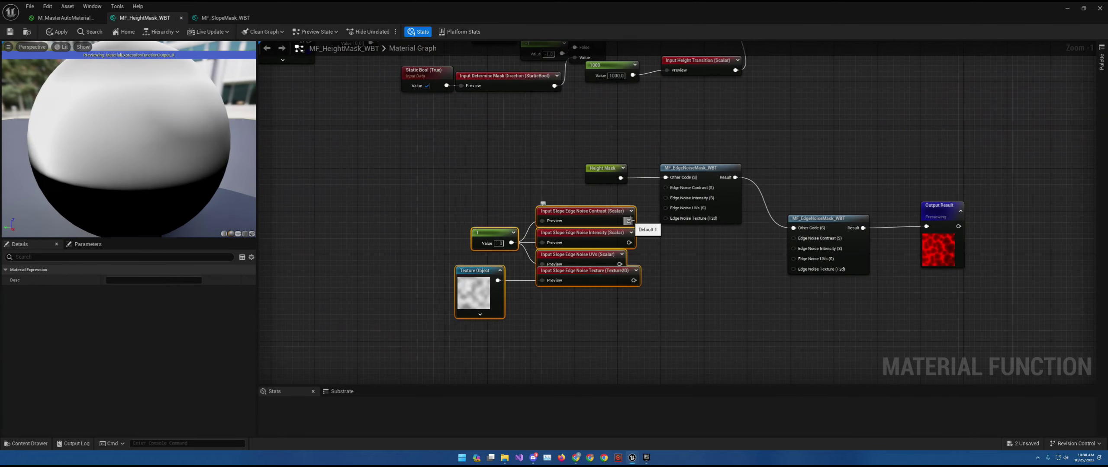
# Wire the slope noise contrast, intensity, UVs and texture inputs into the first edge noise node
pyautogui.moveTo(630, 221); pyautogui.dragTo(667, 188)
pyautogui.moveTo(630, 243); pyautogui.dragTo(667, 198)
pyautogui.moveTo(621, 264); pyautogui.dragTo(670, 209)
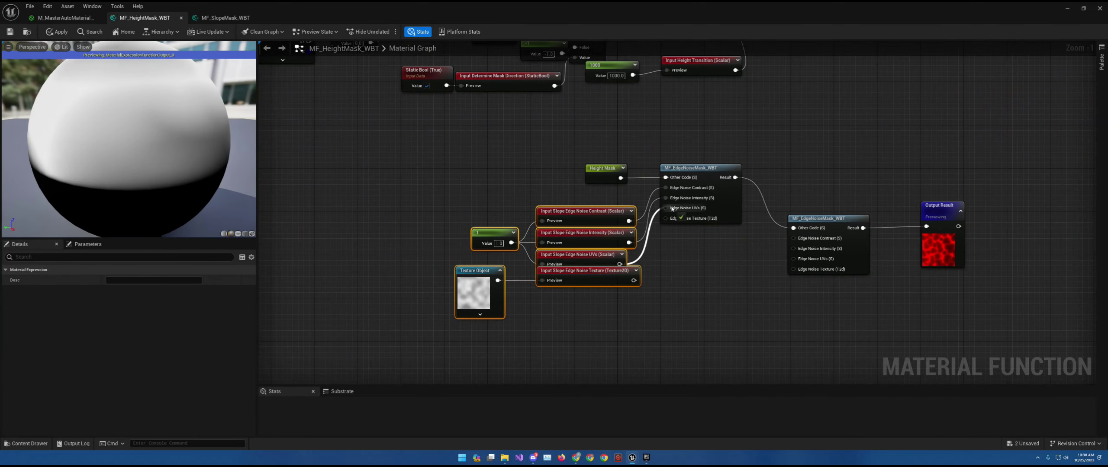
pyautogui.moveTo(634, 281); pyautogui.dragTo(667, 219)
pyautogui.moveTo(655, 277); pyautogui.dragTo(661, 269, button='right')
# Rename the contrast input to Large Slope Edge Noise Contrast
pyautogui.click(583, 203)
pyautogui.click(145, 280)
pyautogui.press('Home')
pyautogui.write('Large')
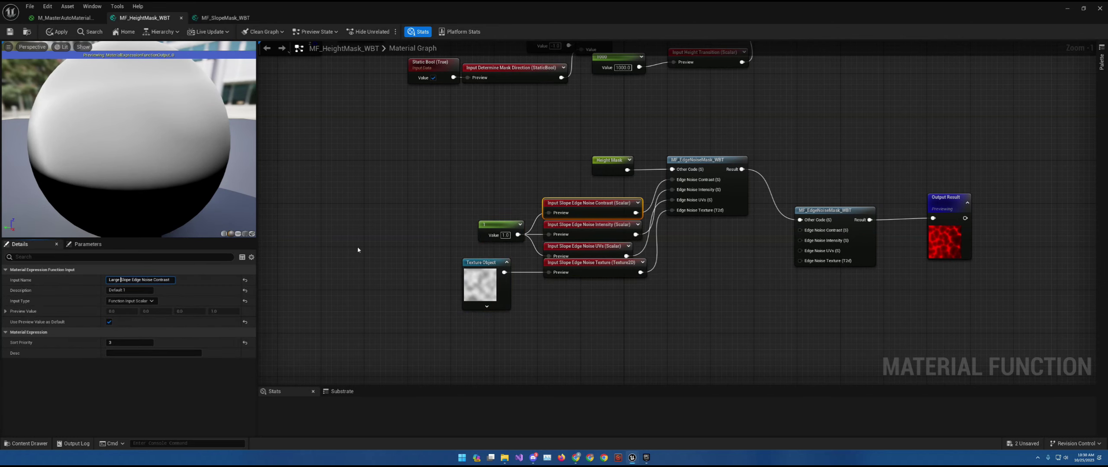
pyautogui.click(139, 291)
# Replace the contrast input's wire with a new constant of 3
pyautogui.keyDown('alt'); pyautogui.click(549, 213); pyautogui.keyUp('alt')
pyautogui.press('1')
pyautogui.click(486, 191)
pyautogui.write('3')
pyautogui.click(497, 178)
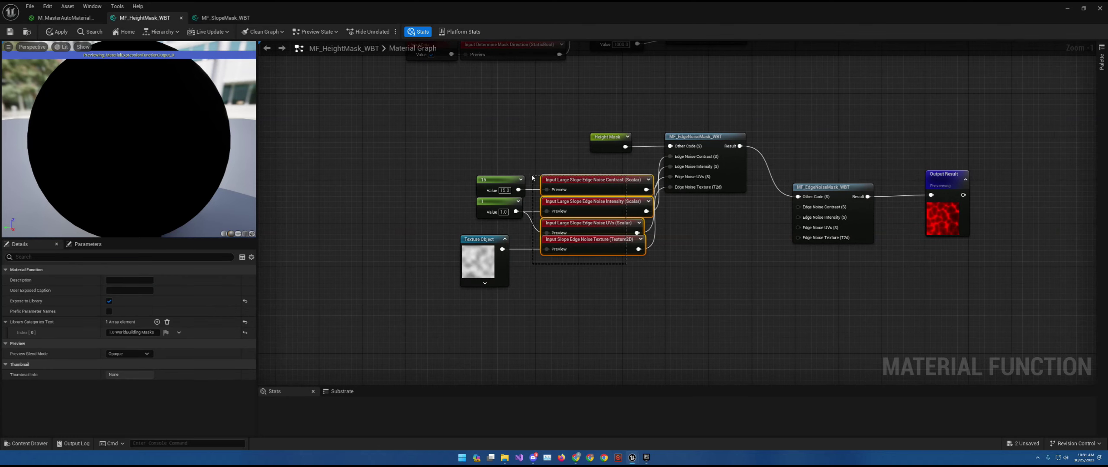
# Paste duplicates of the edge noise constants and inputs, and set the upper contrast constant to 80
pyautogui.hotkey('ctrl', 'v')
pyautogui.click(502, 176)
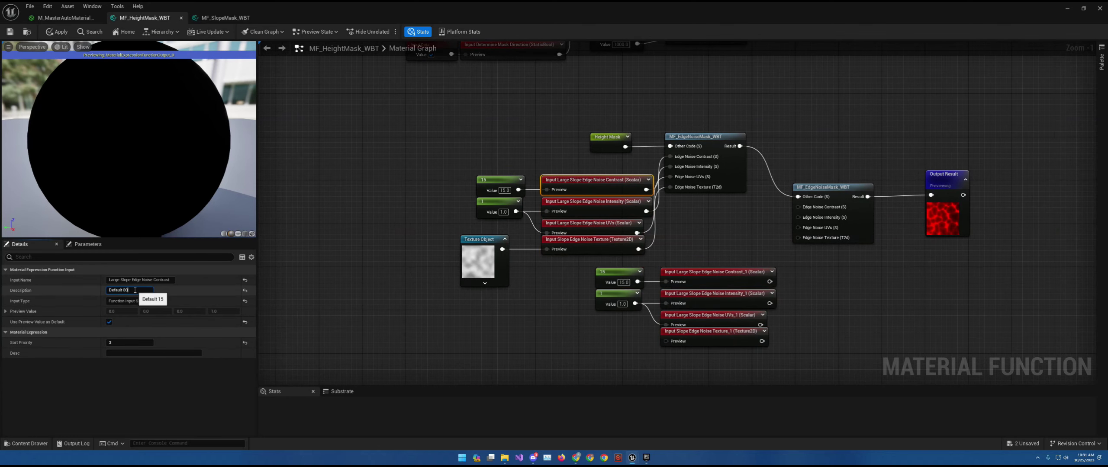
pyautogui.click(125, 280)
pyautogui.write('80')
pyautogui.press('Return')
# Rename the duplicated contrast, intensity and UVs inputs with a Small prefix, removing the _1 suffix
pyautogui.click(736, 277)
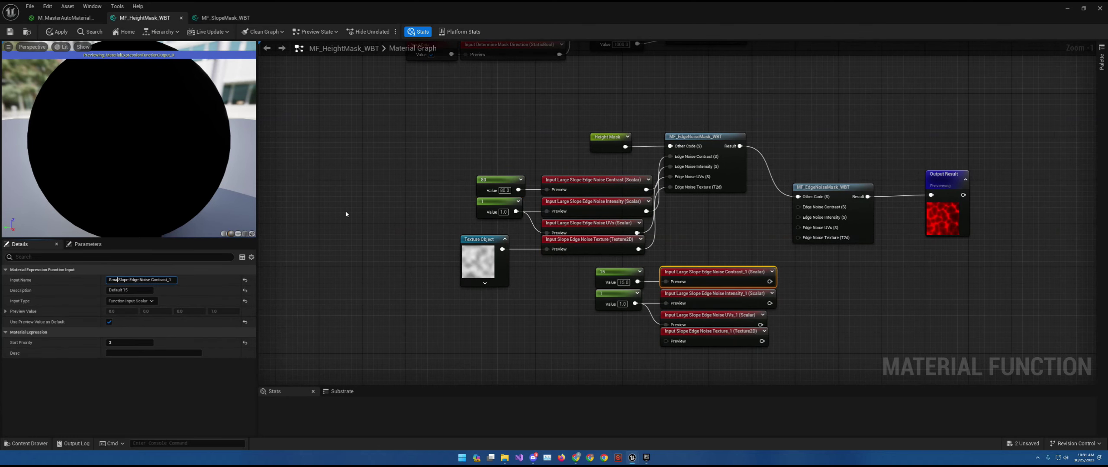
pyautogui.doubleClick(114, 281)
pyautogui.write('Small')
pyautogui.click(709, 298)
pyautogui.moveTo(169, 281)
pyautogui.mouseDown()
pyautogui.moveTo(178, 280)
pyautogui.moveTo(168, 280)
pyautogui.mouseUp()
pyautogui.doubleClick(114, 280)
pyautogui.write('Small')
pyautogui.press('BackSpace')
pyautogui.click(706, 324)
pyautogui.doubleClick(115, 280)
pyautogui.write('Small')
pyautogui.press('BackSpace')
pyautogui.click(693, 338)
# Delete the duplicate texture input; feed Small inputs and the shared texture into the second function
pyautogui.press('Delete')
pyautogui.click(612, 244)
pyautogui.moveTo(765, 282); pyautogui.dragTo(797, 207)
pyautogui.moveTo(766, 303); pyautogui.dragTo(798, 217)
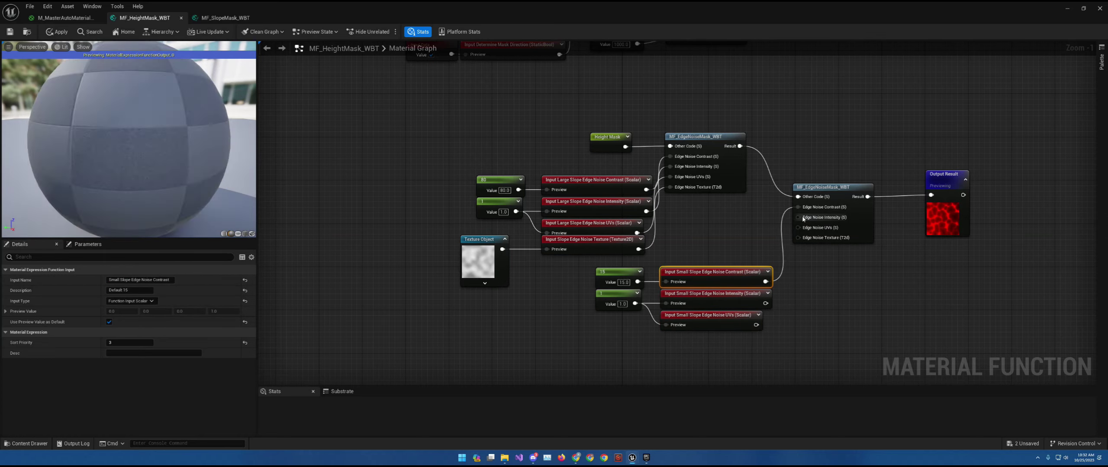
pyautogui.moveTo(756, 325); pyautogui.dragTo(797, 227)
pyautogui.moveTo(798, 237); pyautogui.dragTo(638, 249)
# Reposition the second edge noise function, Output Result and the five small-noise nodes
pyautogui.doubleClick(835, 188)
pyautogui.click(145, 18)
pyautogui.moveTo(986, 220); pyautogui.dragTo(779, 240, button='right')
pyautogui.moveTo(623, 180); pyautogui.dragTo(740, 216)
pyautogui.moveTo(736, 192); pyautogui.dragTo(881, 142)
pyautogui.moveTo(370, 288); pyautogui.dragTo(603, 262)
# Add two reroute points on the texture wire and reconnect the Result to Output Result
pyautogui.doubleClick(674, 207)
pyautogui.moveTo(674, 207); pyautogui.dragTo(675, 284)
pyautogui.moveTo(430, 266); pyautogui.dragTo(675, 289)
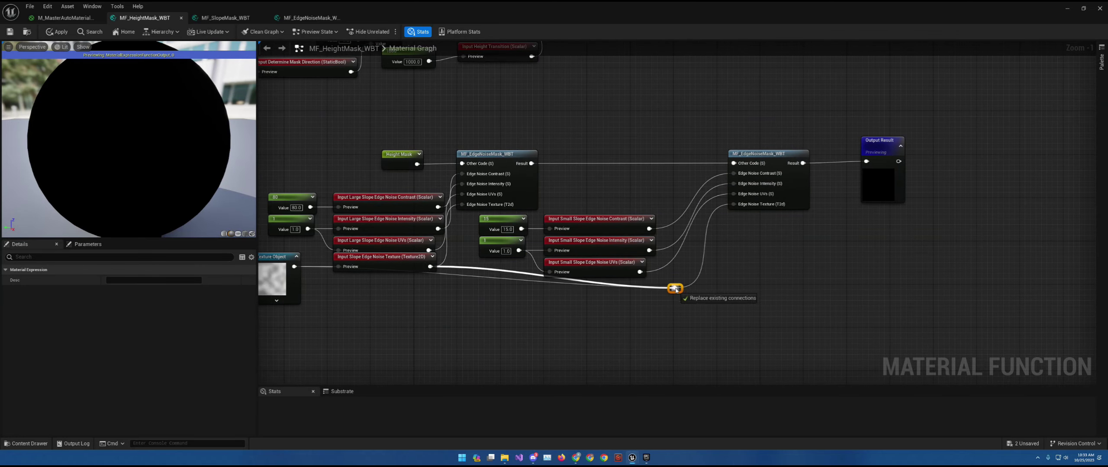
pyautogui.doubleClick(475, 269)
pyautogui.moveTo(475, 269); pyautogui.dragTo(475, 289)
pyautogui.moveTo(635, 289); pyautogui.dragTo(390, 317, button='right')
pyautogui.moveTo(557, 191); pyautogui.dragTo(626, 195)
pyautogui.moveTo(626, 195); pyautogui.dragTo(996, 342, button='right')
# Set Sort Priority on the height inputs: Starting Height 4, Height Transition 7
pyautogui.click(426, 118)
pyautogui.click(130, 343)
pyautogui.click(427, 140)
pyautogui.click(129, 343)
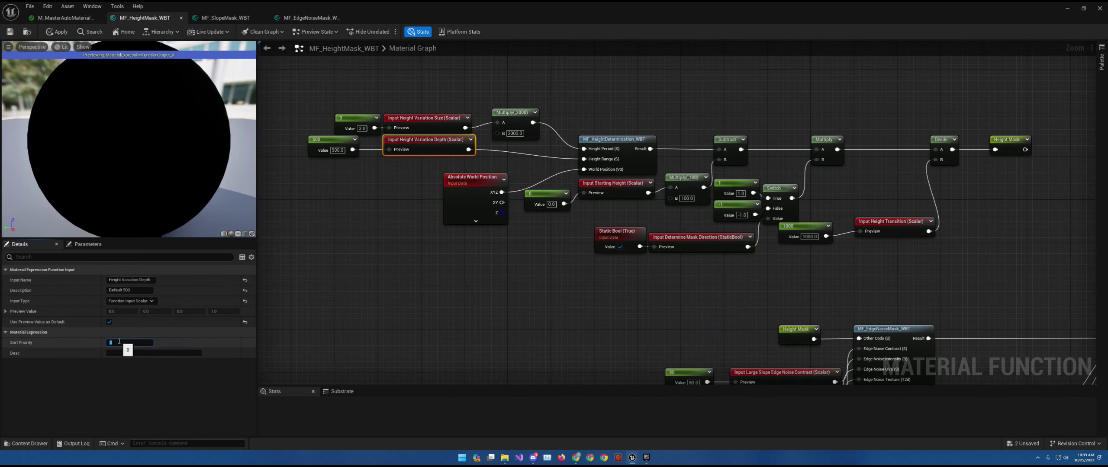
pyautogui.click(613, 183)
pyautogui.click(130, 343)
pyautogui.write('4')
pyautogui.moveTo(615, 331); pyautogui.dragTo(469, 315, button='right')
pyautogui.click(551, 221)
pyautogui.click(130, 343)
pyautogui.moveTo(606, 282); pyautogui.dragTo(480, 281, button='right')
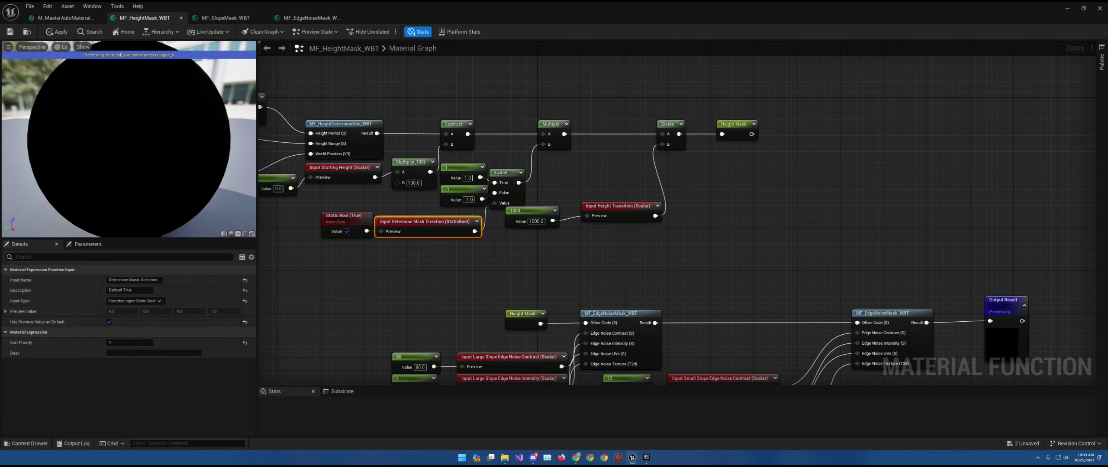
pyautogui.click(618, 206)
pyautogui.click(134, 343)
pyautogui.write('7')
# Set Sort Priority on the Large edge noise inputs, 8 for contrast and 10 for UVs
pyautogui.moveTo(537, 303); pyautogui.dragTo(511, 229, button='right')
pyautogui.click(479, 286)
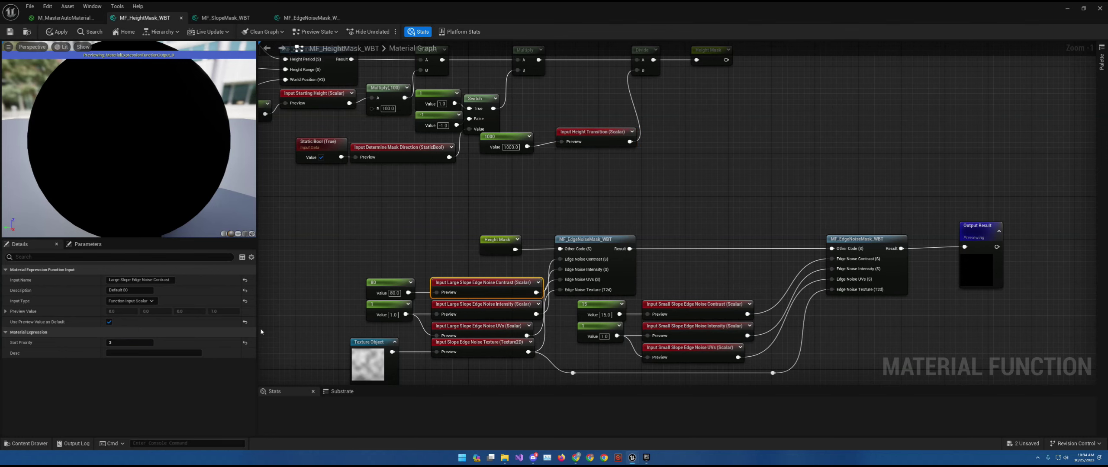
pyautogui.click(129, 342)
pyautogui.write('8')
pyautogui.click(479, 308)
pyautogui.click(130, 343)
pyautogui.click(478, 331)
# Set the input order for the edge noise texture and the Small contrast, intensity and UVs inputs
pyautogui.click(130, 342)
pyautogui.write('10')
pyautogui.click(476, 352)
pyautogui.click(697, 310)
pyautogui.click(697, 332)
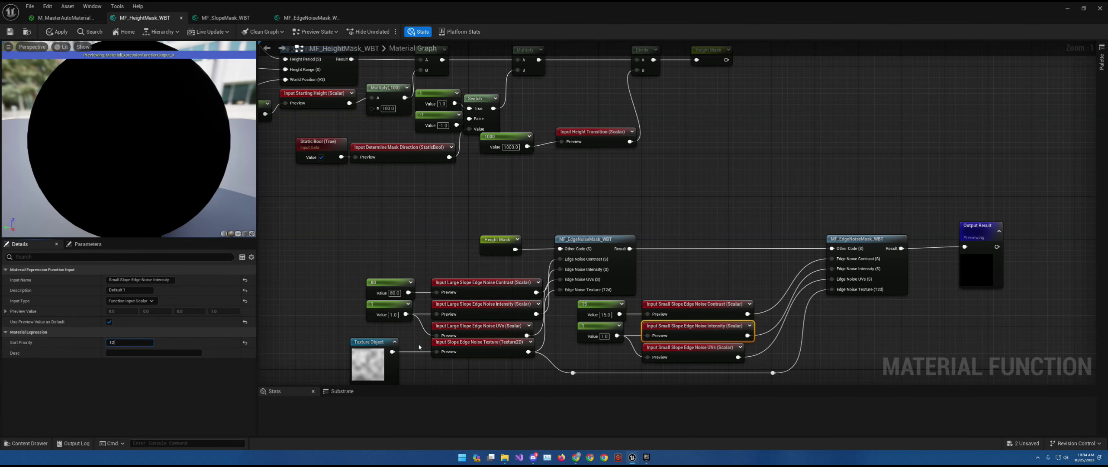
pyautogui.click(695, 353)
pyautogui.click(129, 343)
pyautogui.click(476, 351)
pyautogui.click(329, 303)
pyautogui.moveTo(329, 303); pyautogui.dragTo(344, 273, button='right')
# Apply the height mask function changes and close the edge noise and slope mask function tabs
pyautogui.click(57, 32)
pyautogui.click(65, 18)
pyautogui.click(477, 196)
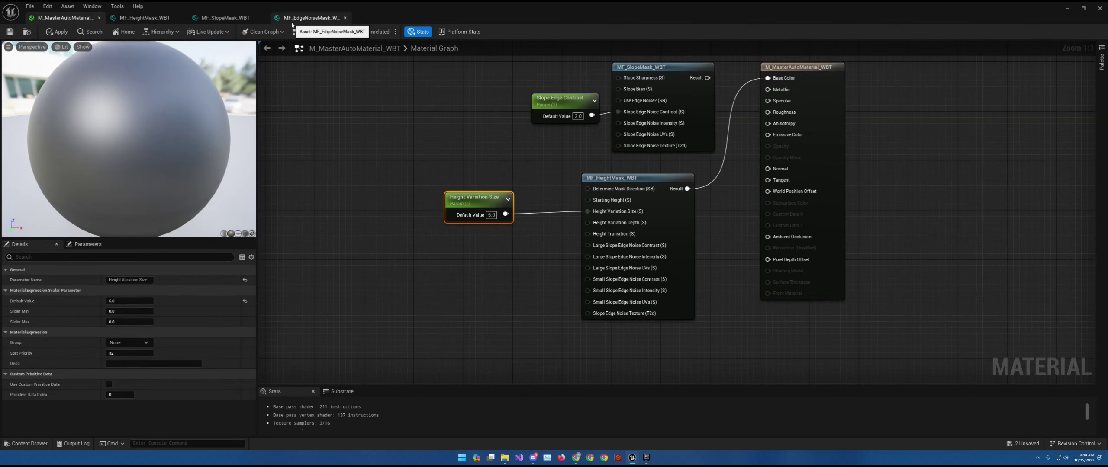
pyautogui.click(344, 18)
pyautogui.click(264, 19)
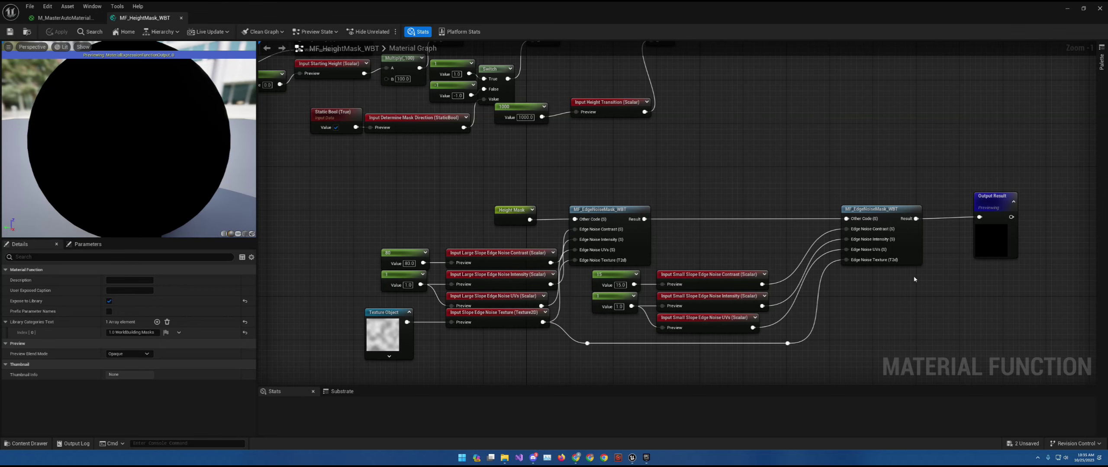
# Review the MF_HeightMask_WBT edge noise nodes, search for a reroute, then go to M_MasterAutoMaterial_WBT
pyautogui.moveTo(731, 127); pyautogui.dragTo(777, 285, button='right')
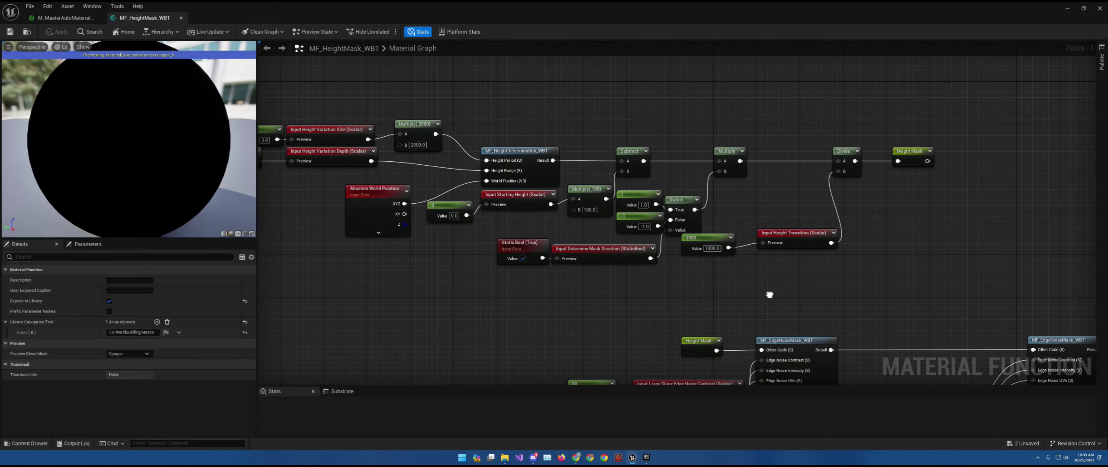
pyautogui.click(784, 233)
pyautogui.moveTo(749, 262); pyautogui.dragTo(707, 243, button='right')
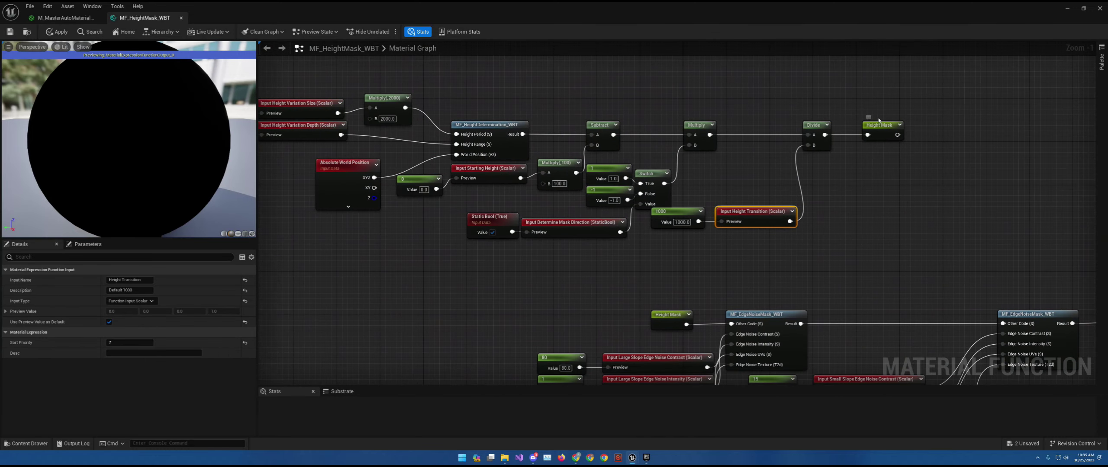
pyautogui.rightClick(874, 158)
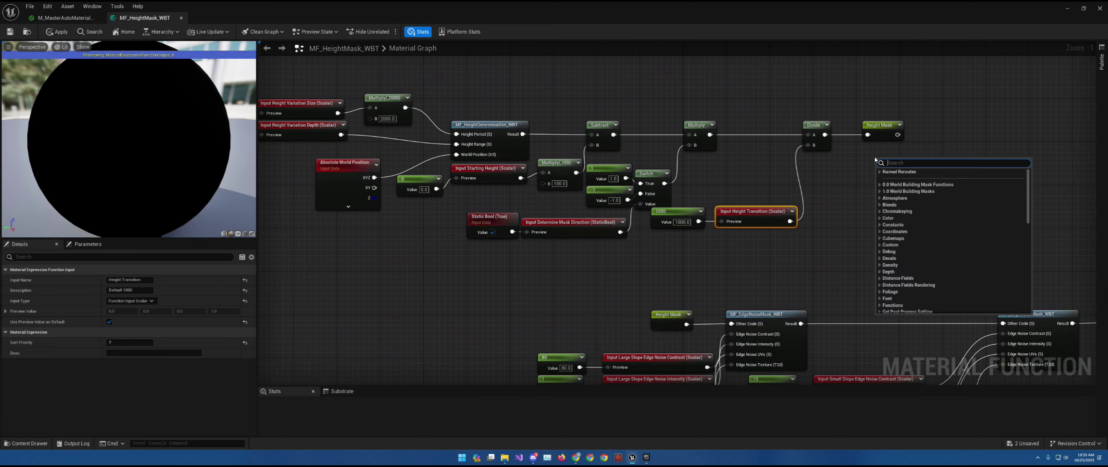
pyautogui.write('rer')
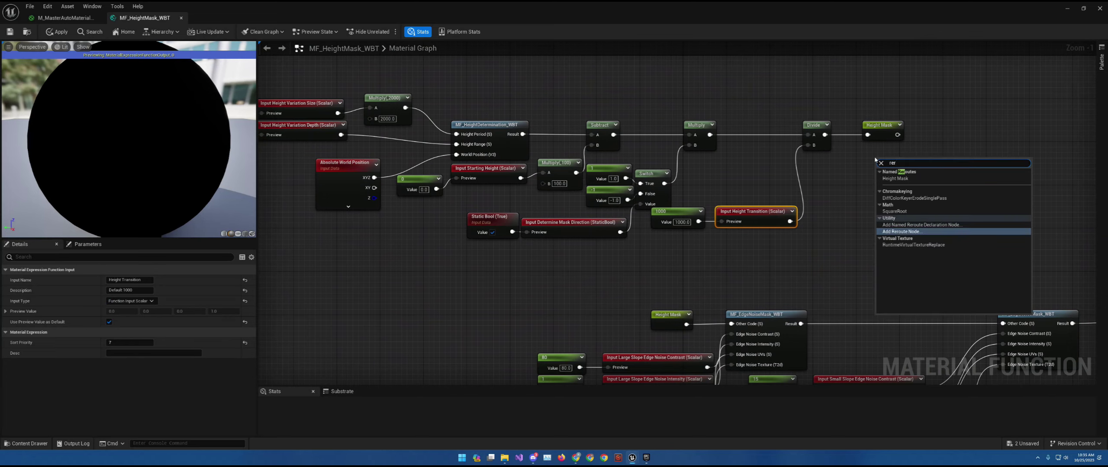
pyautogui.write('out')
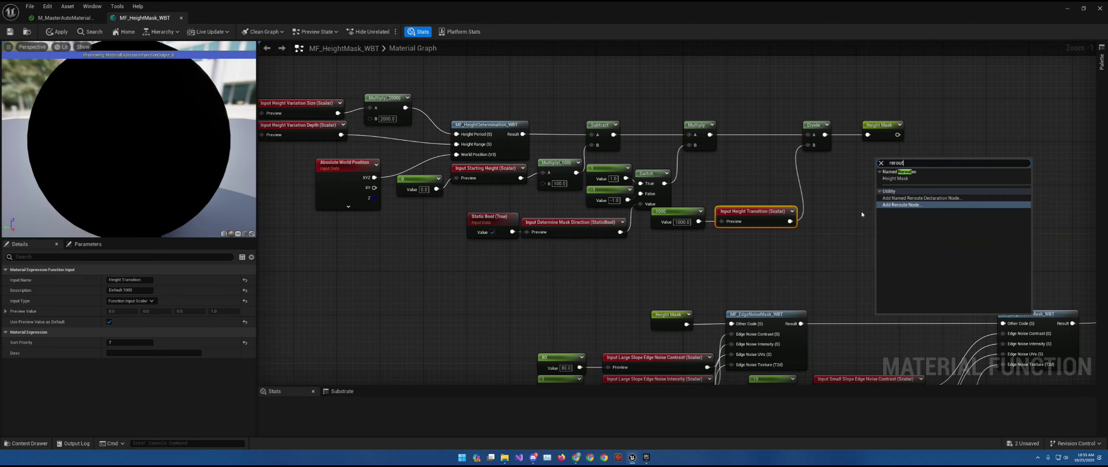
pyautogui.moveTo(862, 214); pyautogui.dragTo(708, 166, button='right')
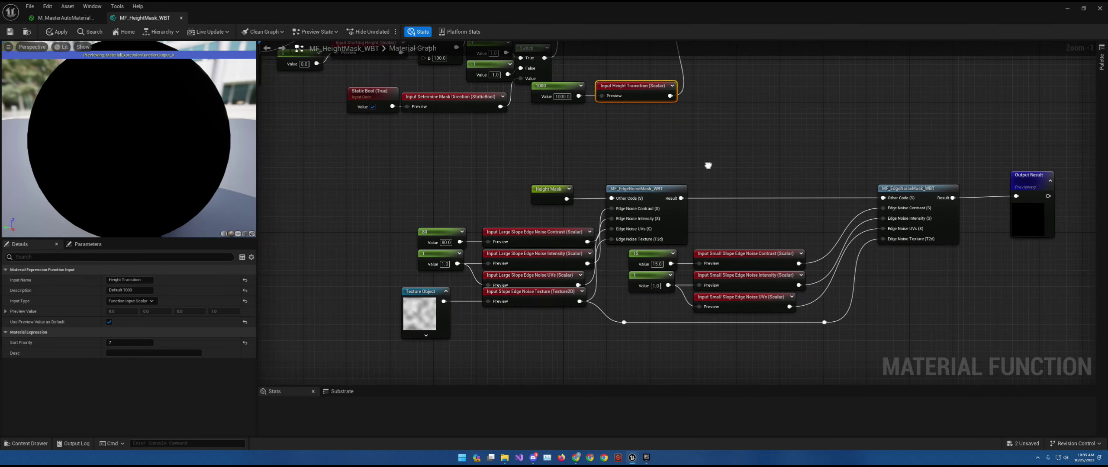
pyautogui.moveTo(630, 189); pyautogui.dragTo(605, 172, button='right')
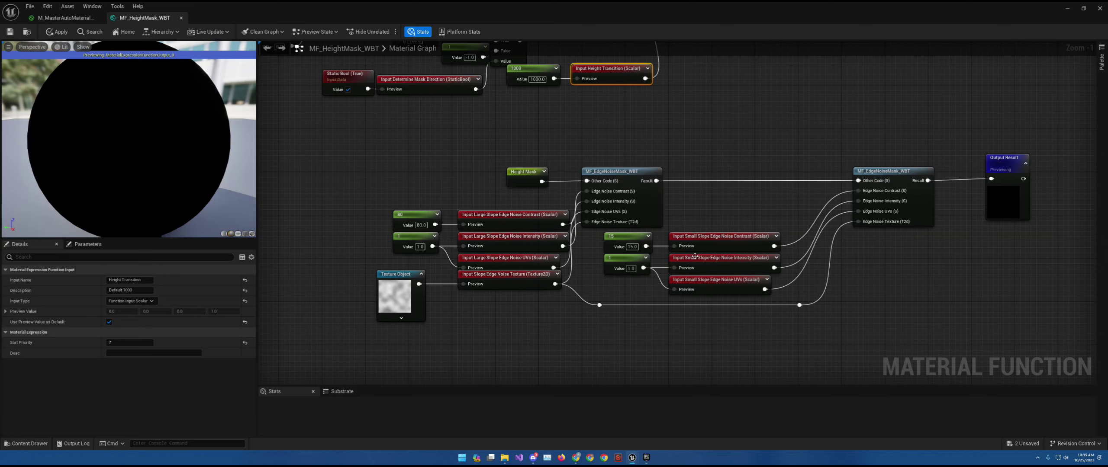
pyautogui.click(65, 17)
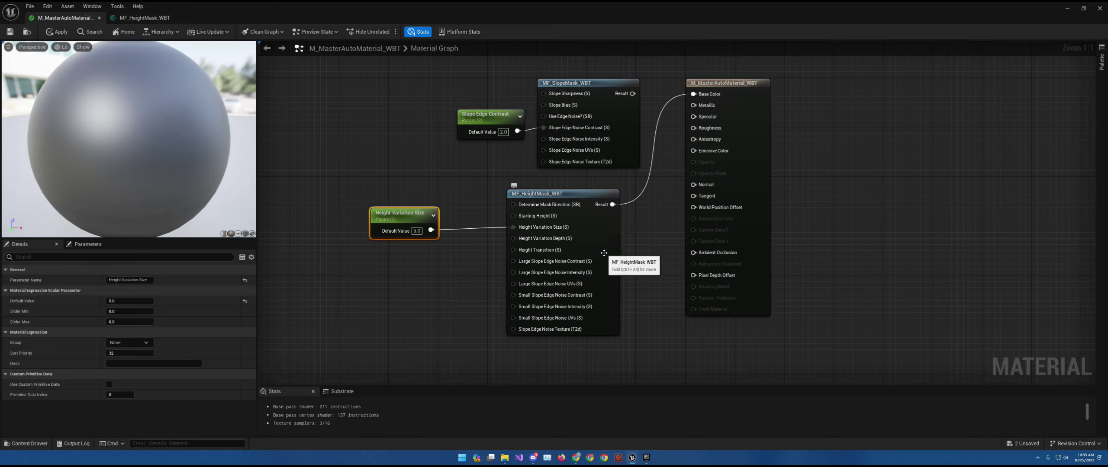
# Shrink the material editor and fly the viewport camera up close to the snow edge
pyautogui.moveTo(484, 13); pyautogui.dragTo(885, 160)
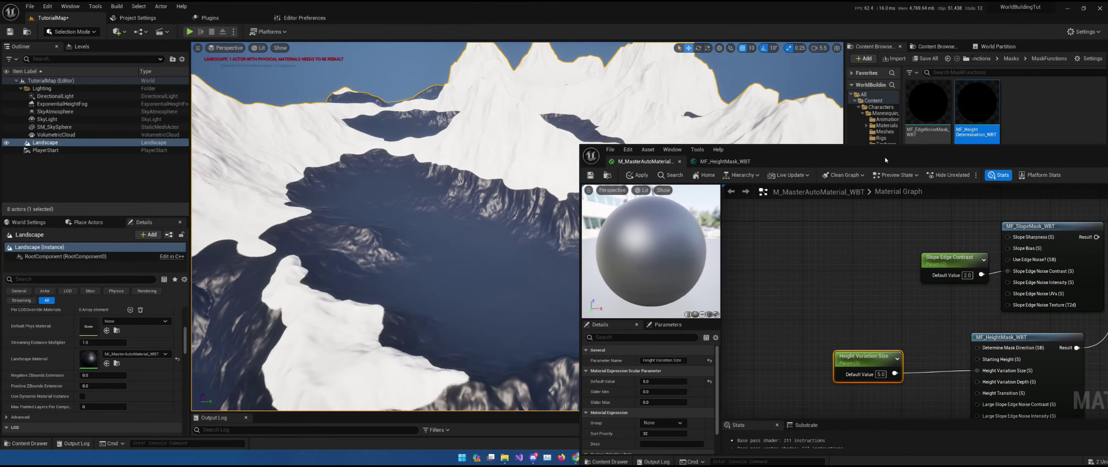
pyautogui.press('w')
pyautogui.moveTo(489, 218); pyautogui.dragTo(448, 173, button='right')
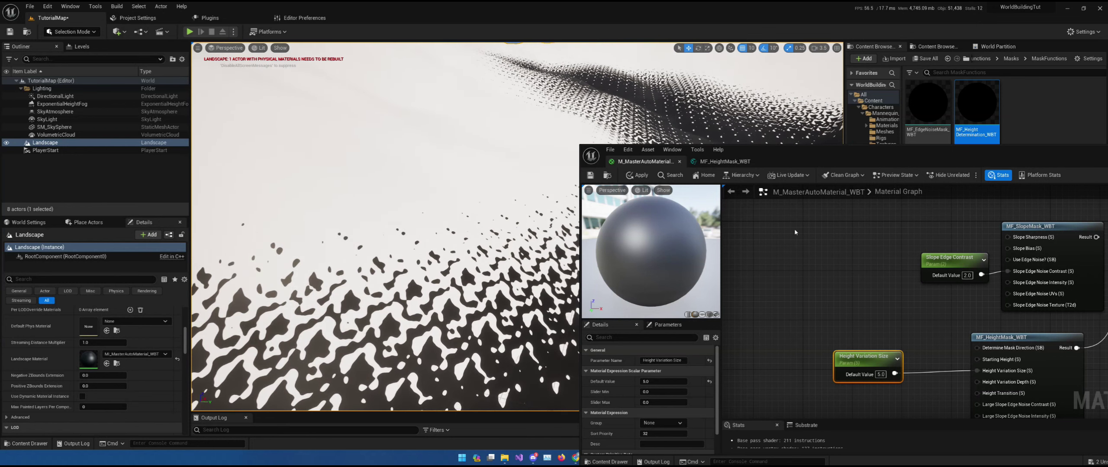
pyautogui.moveTo(884, 315); pyautogui.dragTo(797, 143, button='right')
pyautogui.rightClick(782, 307)
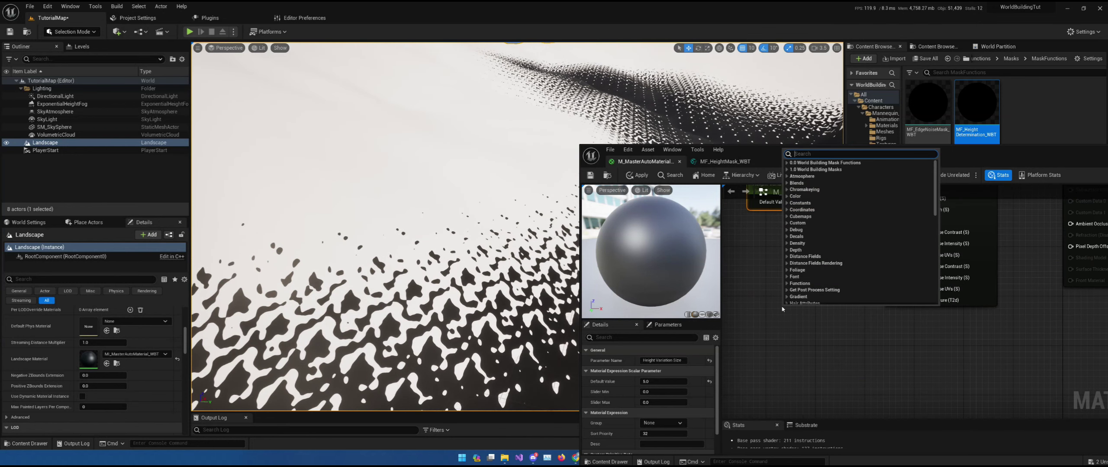
# Feed a T_Default_MacroVariation Texture Object into Slope Edge Noise Texture and save the master material
pyautogui.write('texture ob')
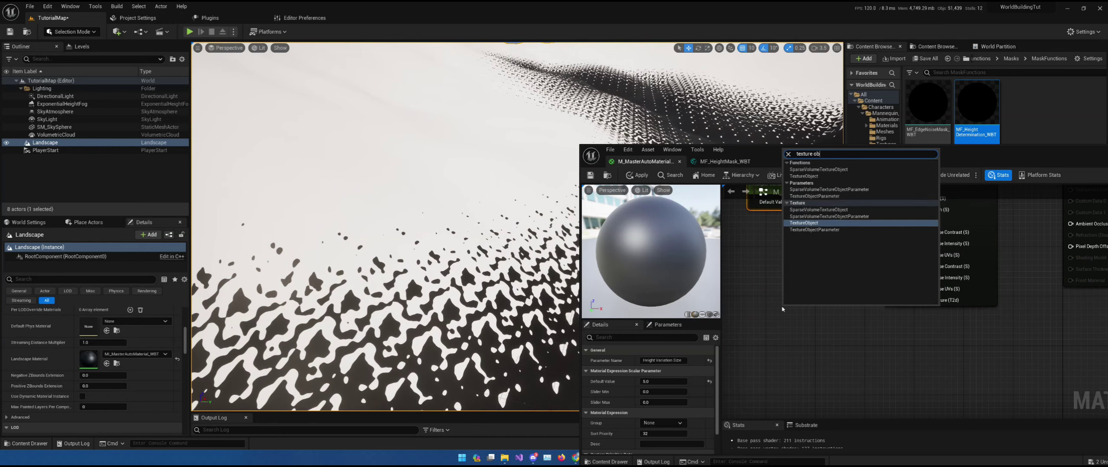
pyautogui.press('Return')
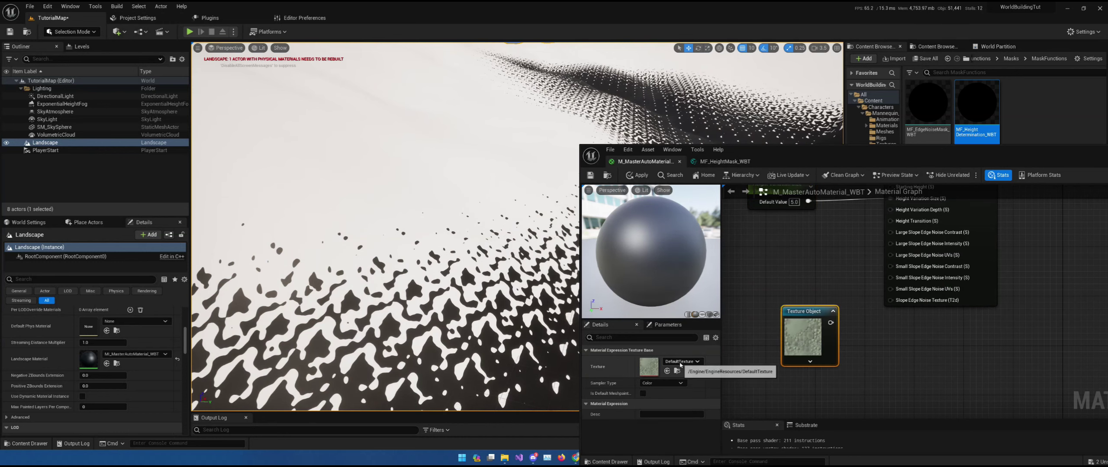
pyautogui.click(681, 362)
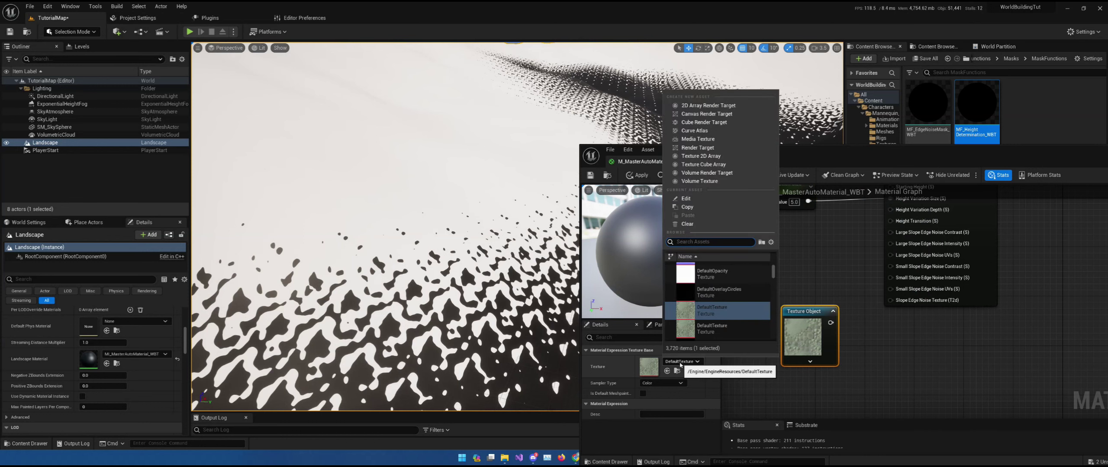
pyautogui.write('macro')
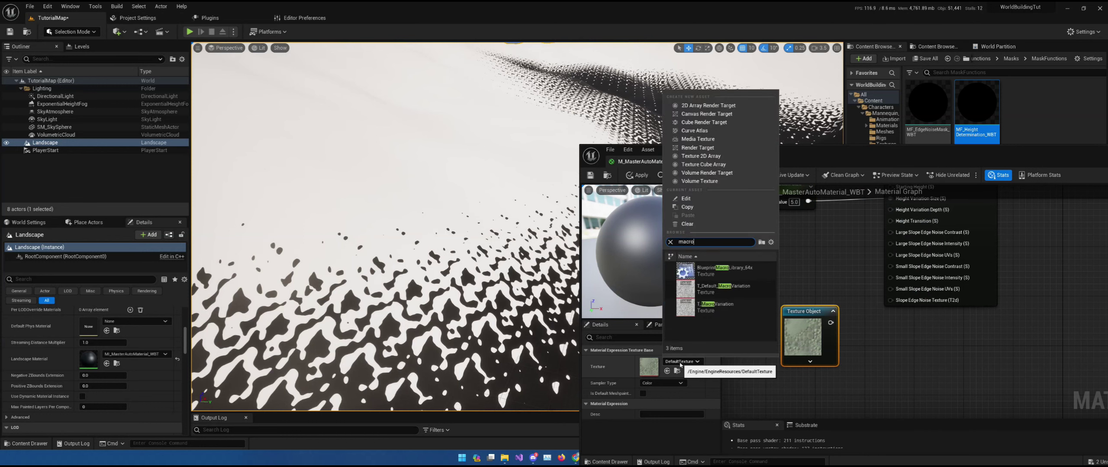
pyautogui.click(724, 287)
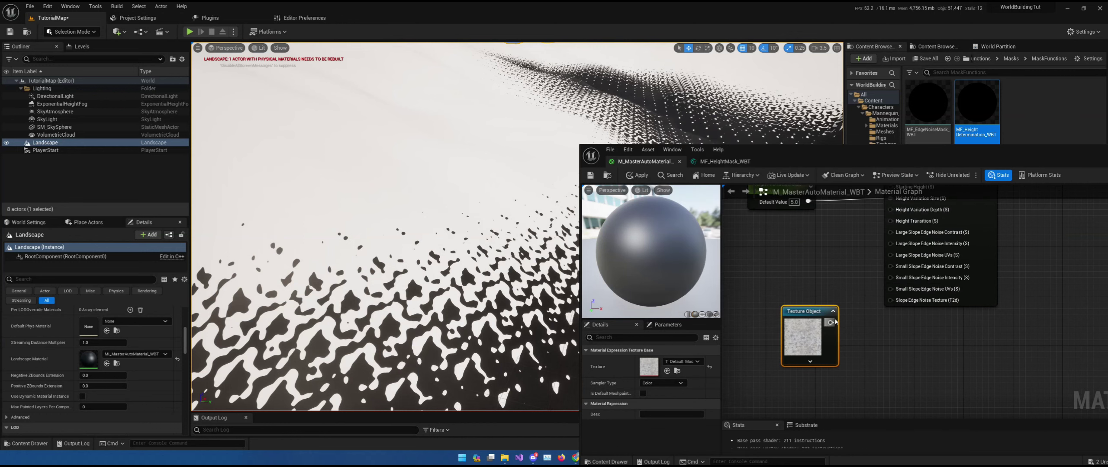
pyautogui.moveTo(831, 322); pyautogui.dragTo(898, 302)
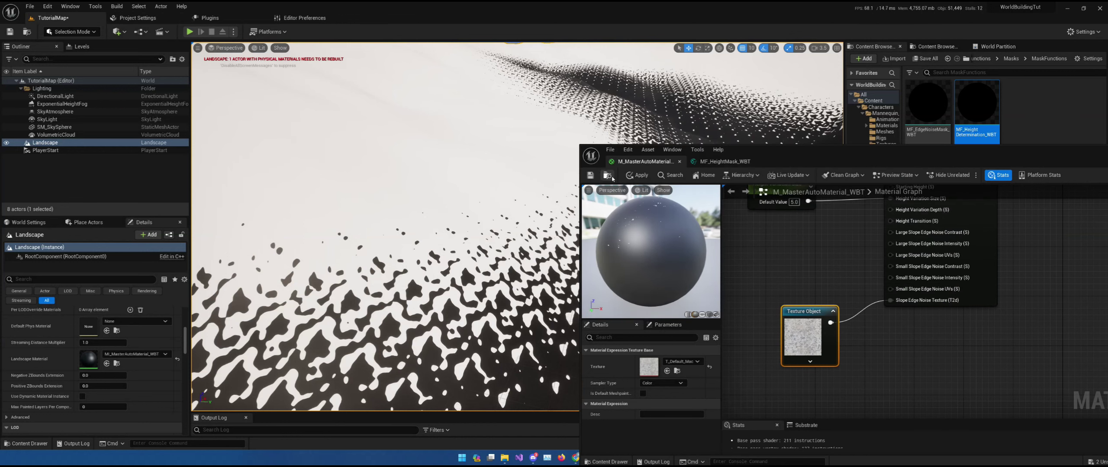
pyautogui.click(594, 177)
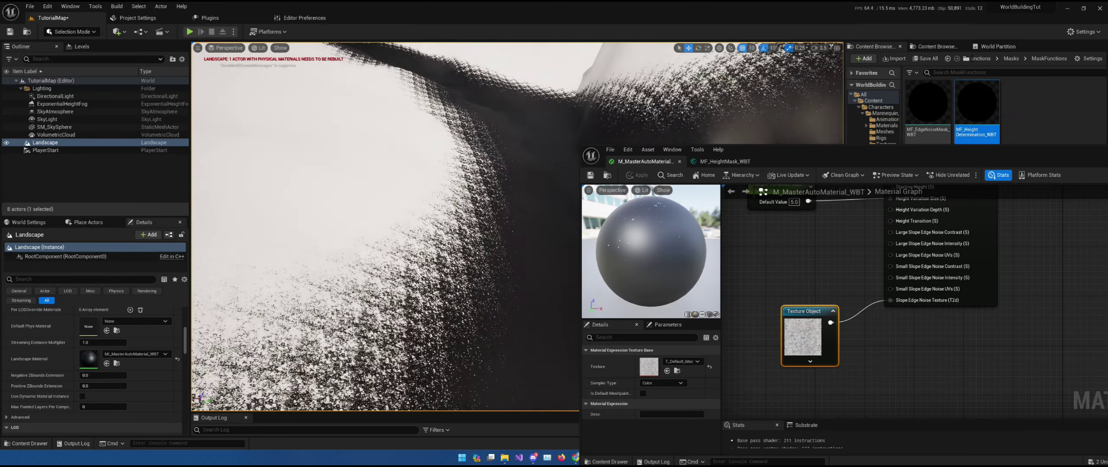
# Fly over the landscape at lower camera speed to inspect the grainy snow edge
pyautogui.moveTo(385, 225); pyautogui.dragTo(313, 246, button='right')
pyautogui.scroll(-2, 386, 225)
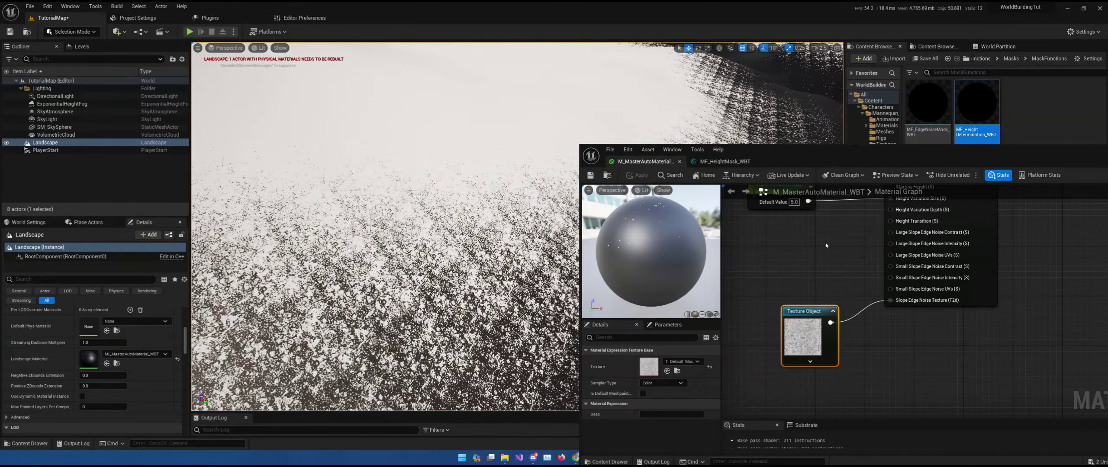
pyautogui.moveTo(826, 245); pyautogui.dragTo(839, 272, button='right')
# Add a 'Large Noise Size' scalar parameter with default 200, placed under Height Variation Size
pyautogui.rightClick(776, 266)
pyautogui.click(758, 259)
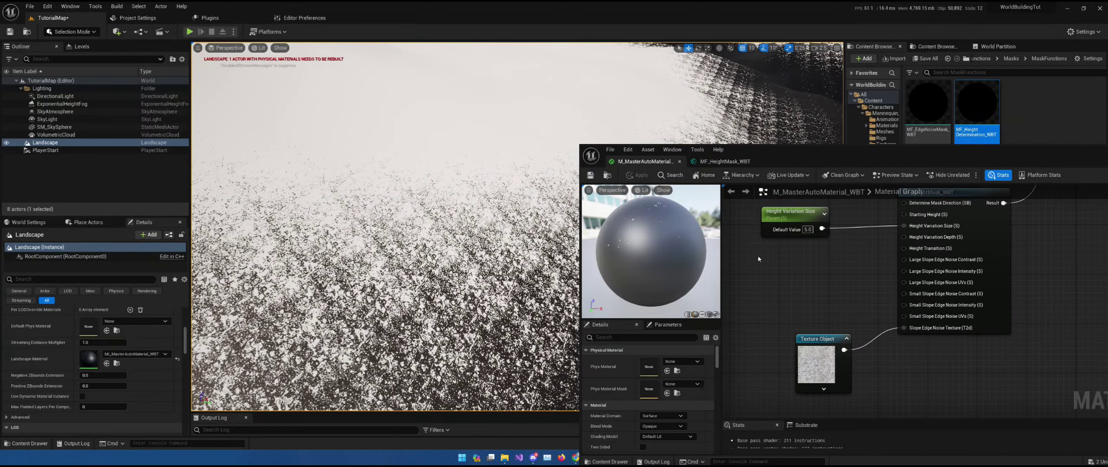
pyautogui.rightClick(762, 267)
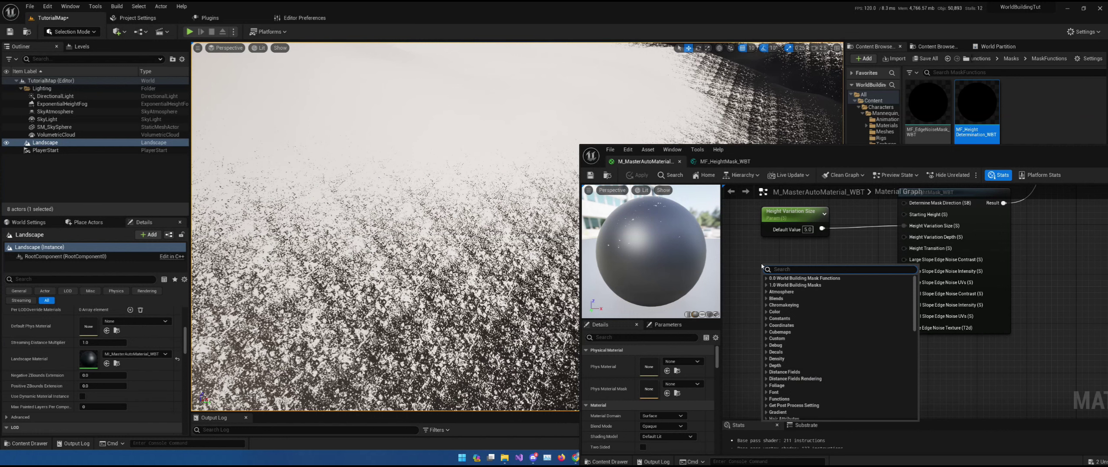
pyautogui.click(762, 266)
pyautogui.click(766, 266)
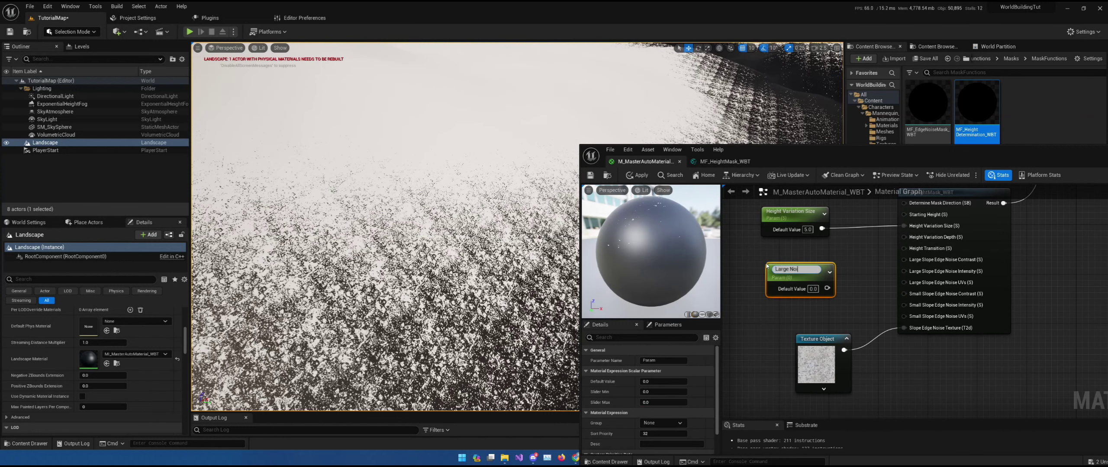
pyautogui.press('Return')
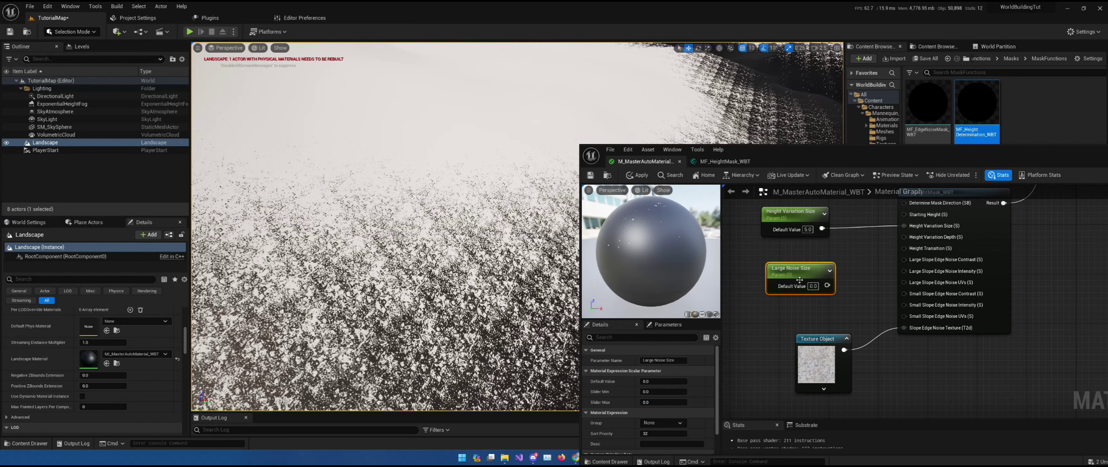
pyautogui.click(813, 286)
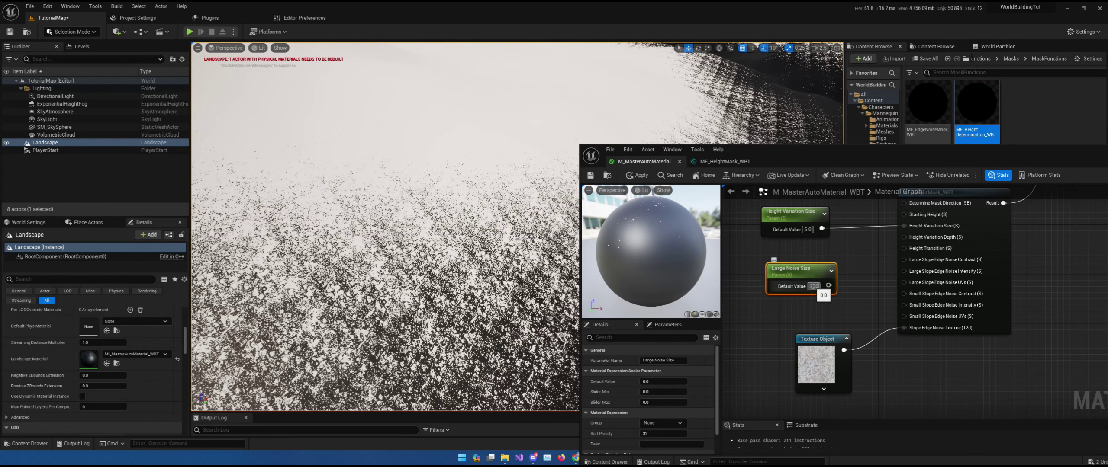
pyautogui.write('200')
pyautogui.press('Return')
pyautogui.moveTo(796, 277); pyautogui.dragTo(778, 257)
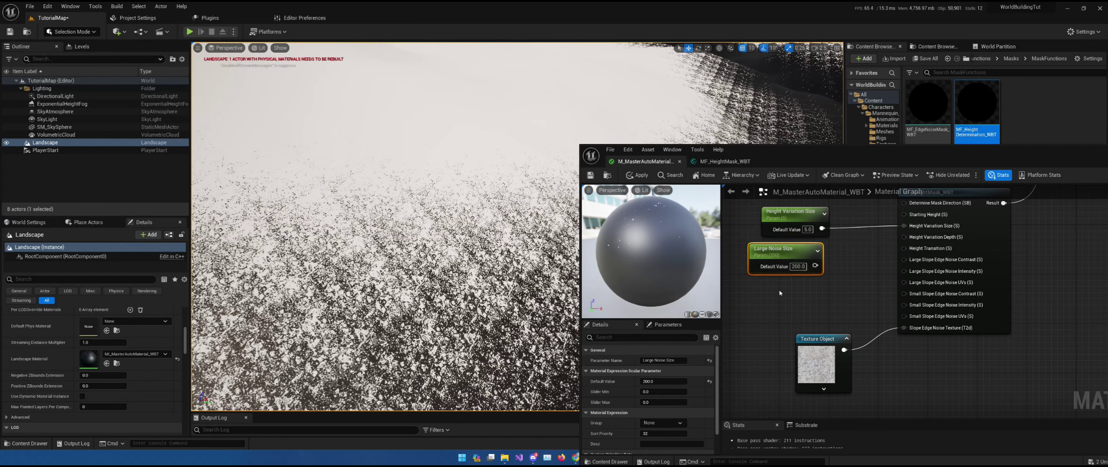
# Duplicate it as 'Small Noise Size' (default 50), wire both to the edge noise UV pins, and save
pyautogui.hotkey('ctrl', 'd')
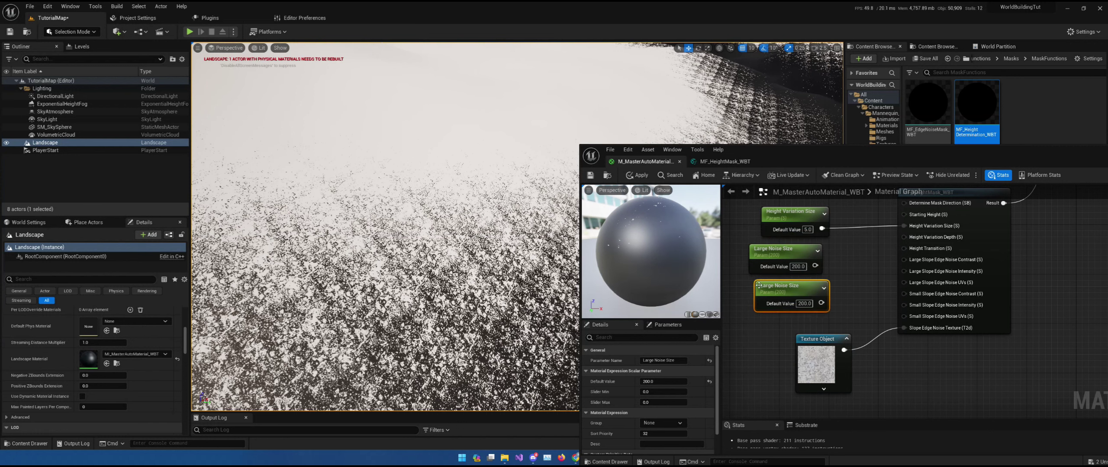
pyautogui.doubleClick(646, 360)
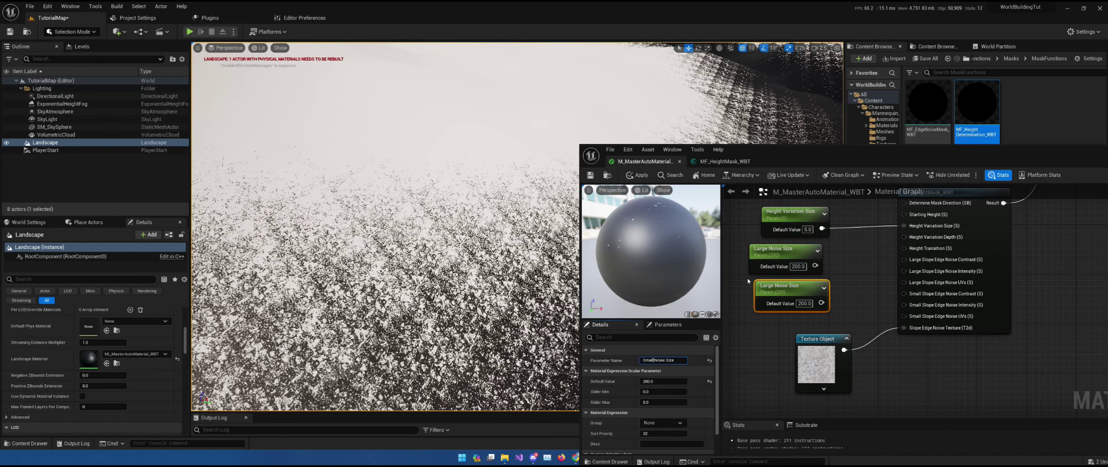
pyautogui.click(806, 304)
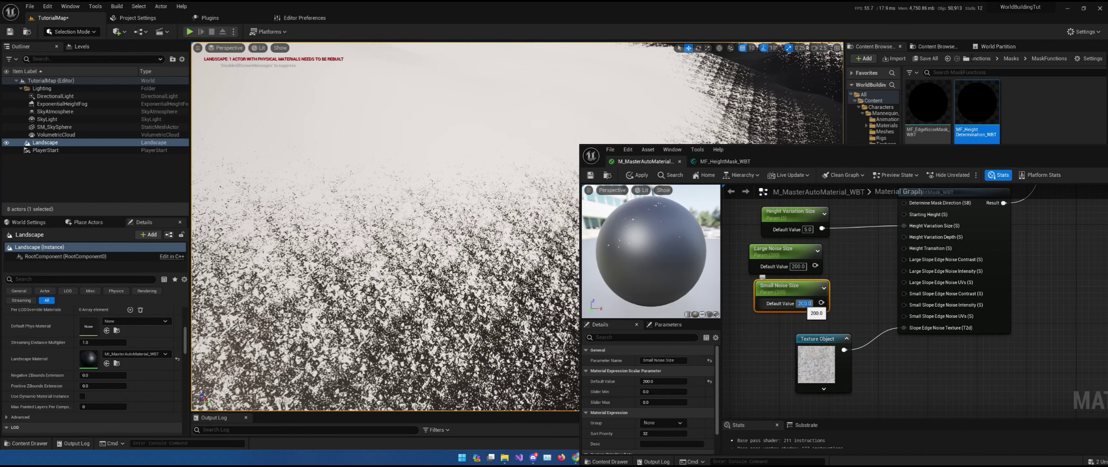
pyautogui.write('50')
pyautogui.press('Return')
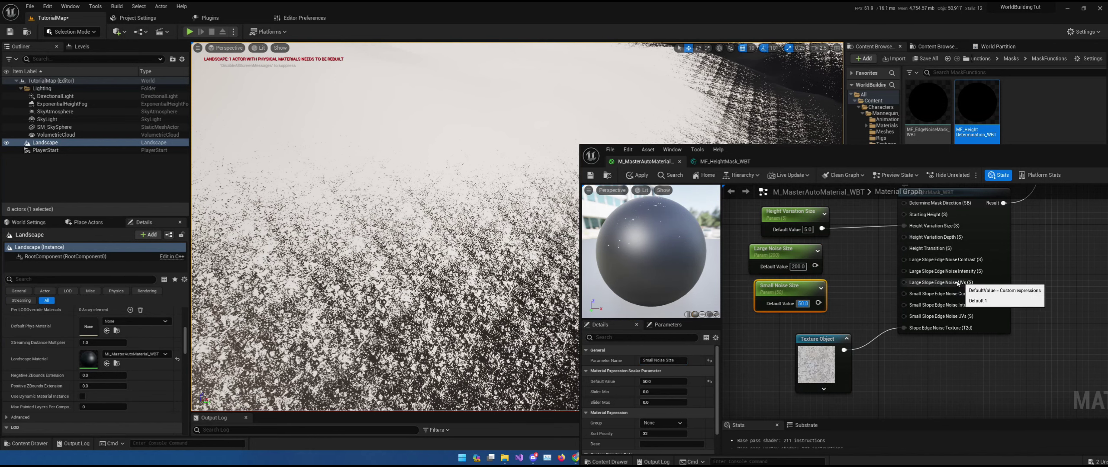
pyautogui.moveTo(816, 265); pyautogui.dragTo(906, 283)
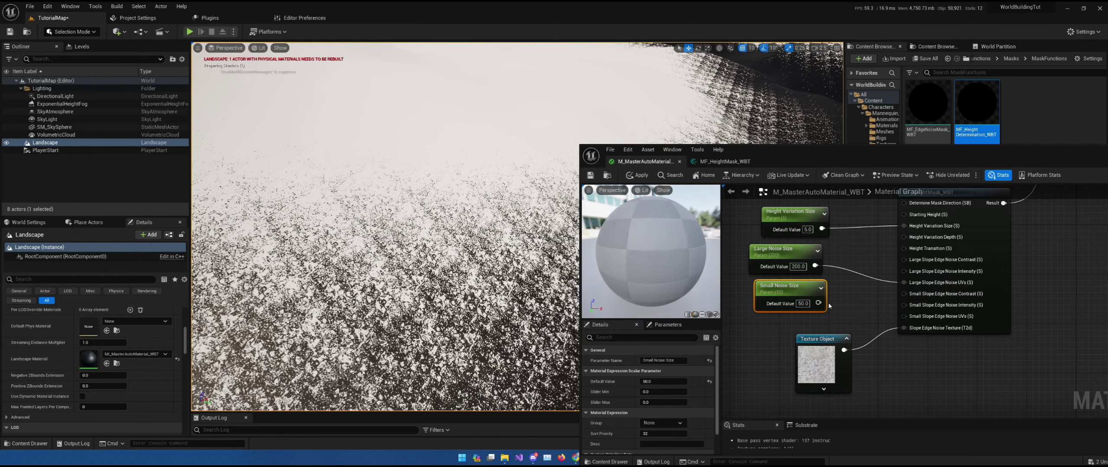
pyautogui.moveTo(818, 303); pyautogui.dragTo(901, 318)
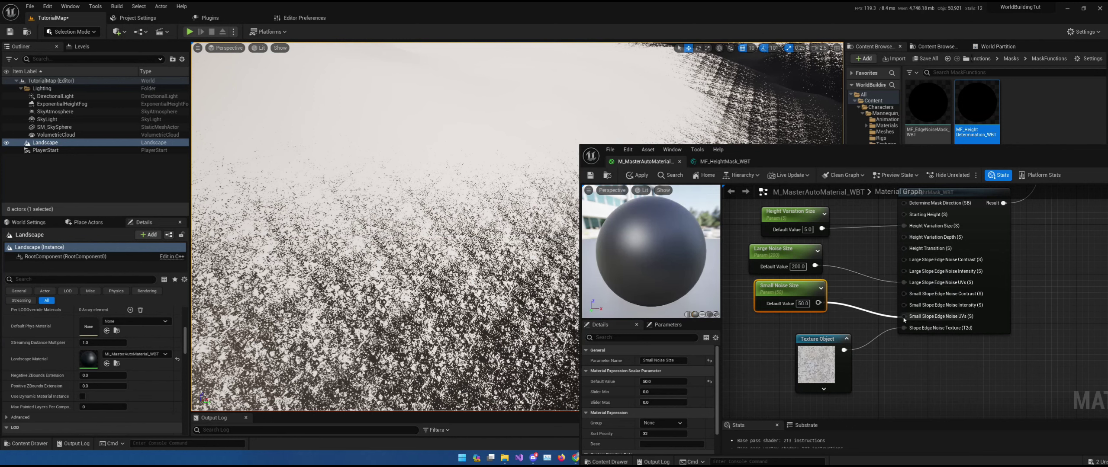
pyautogui.click(589, 175)
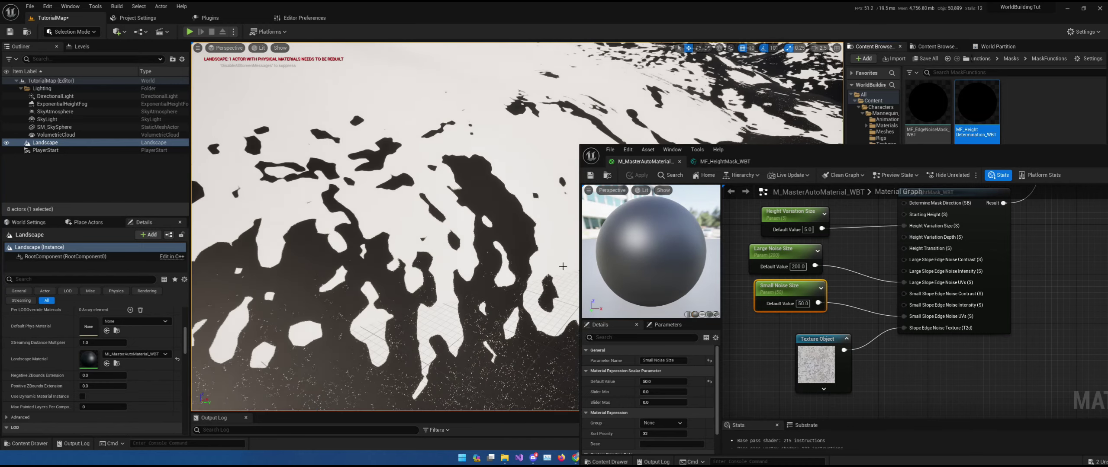
# Inspect the snow patches, then change the defaults to Large Noise Size 150 and Small Noise Size 15
pyautogui.press('w')
pyautogui.moveTo(385, 242); pyautogui.dragTo(349, 275, button='right')
pyautogui.press('s')
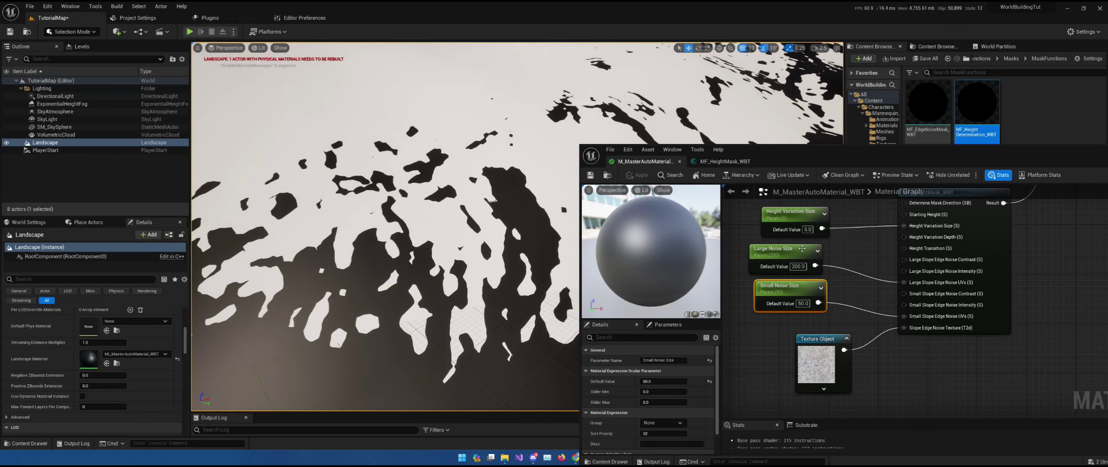
pyautogui.click(798, 266)
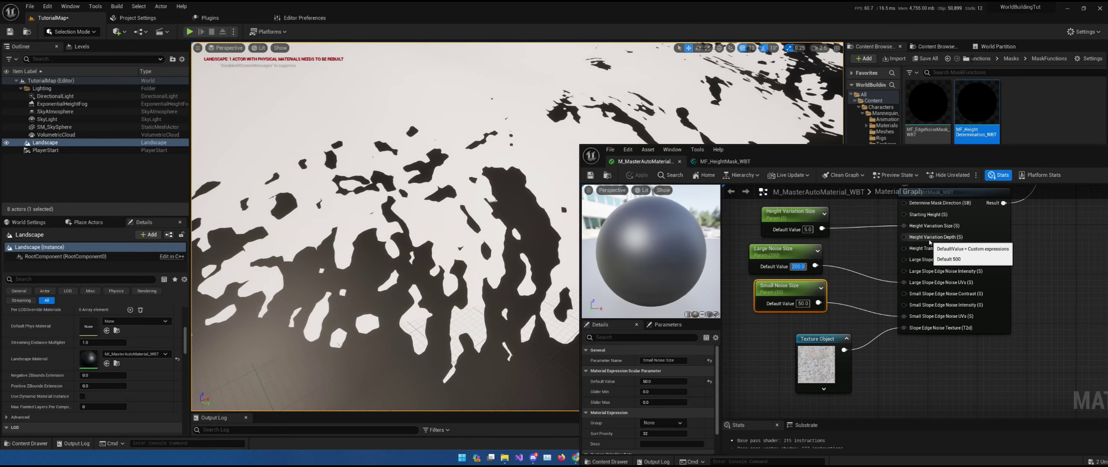
pyautogui.write('150')
pyautogui.press('Return')
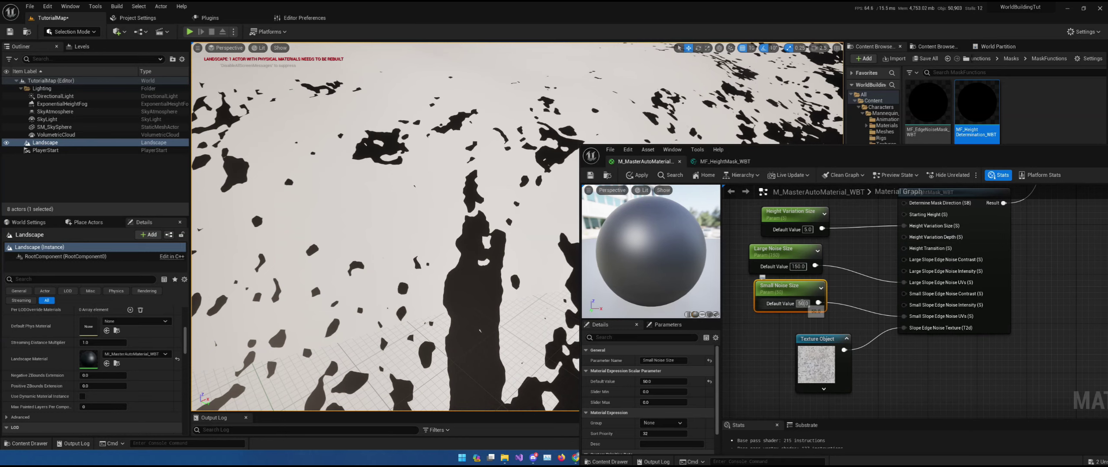
pyautogui.write('15')
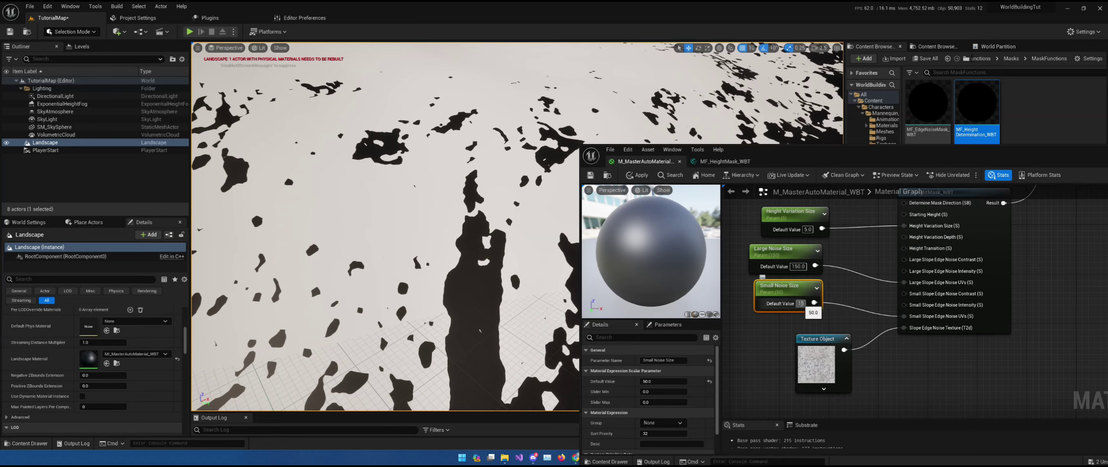
pyautogui.press('Return')
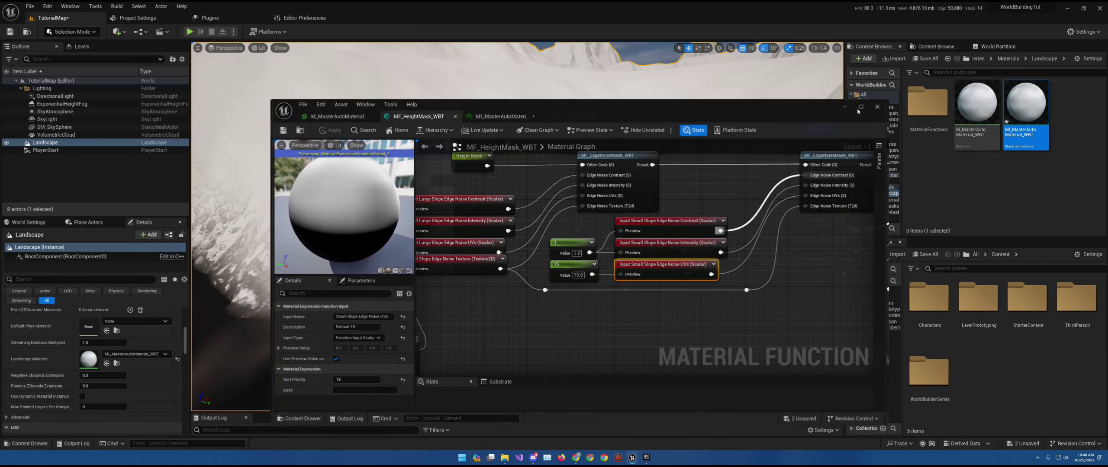
# Rearrange the Clamp and Height Mask nodes next to Divide in the height mask function graph
pyautogui.click(859, 108)
pyautogui.moveTo(651, 169); pyautogui.dragTo(881, 336, button='right')
pyautogui.moveTo(747, 201); pyautogui.dragTo(690, 292, button='right')
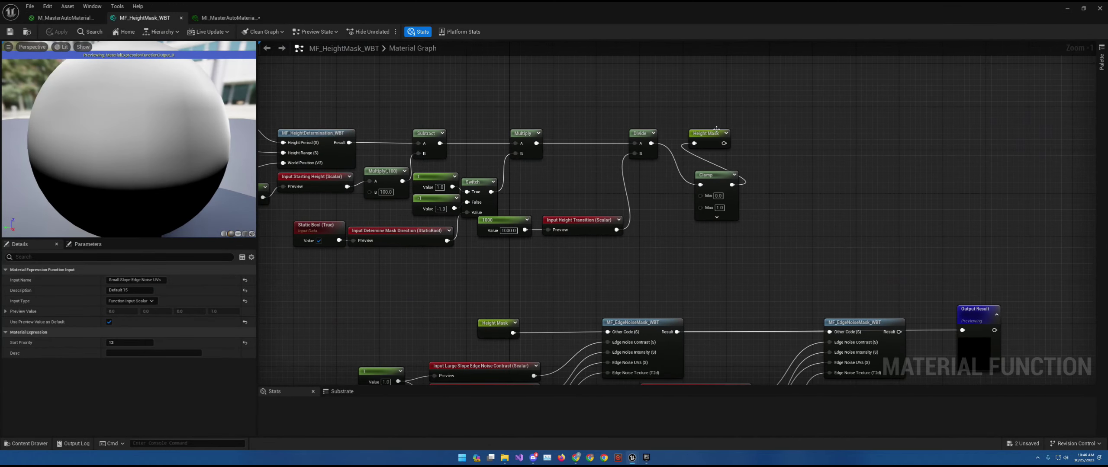
pyautogui.moveTo(707, 138); pyautogui.dragTo(779, 198)
pyautogui.moveTo(717, 181); pyautogui.dragTo(699, 139)
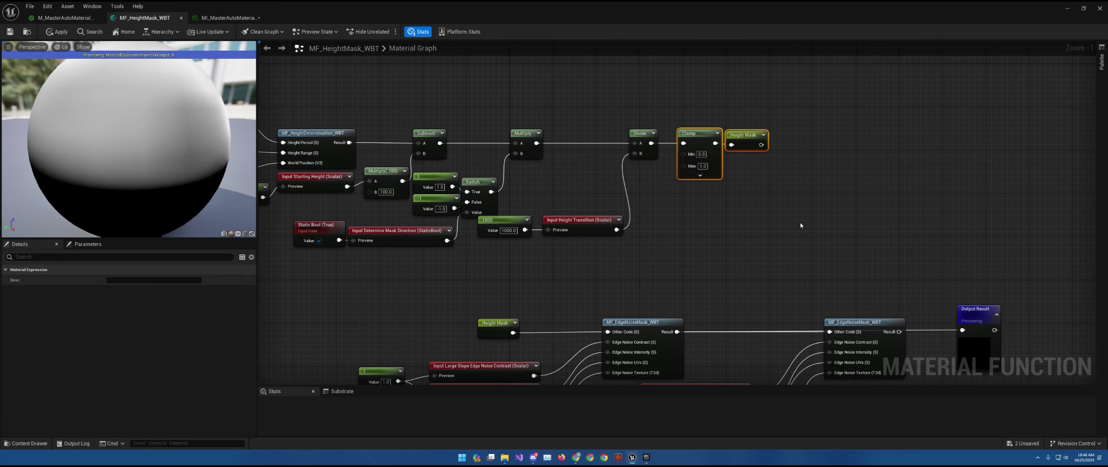
pyautogui.moveTo(790, 252); pyautogui.dragTo(861, 109, button='right')
pyautogui.moveTo(678, 169); pyautogui.dragTo(777, 150, button='right')
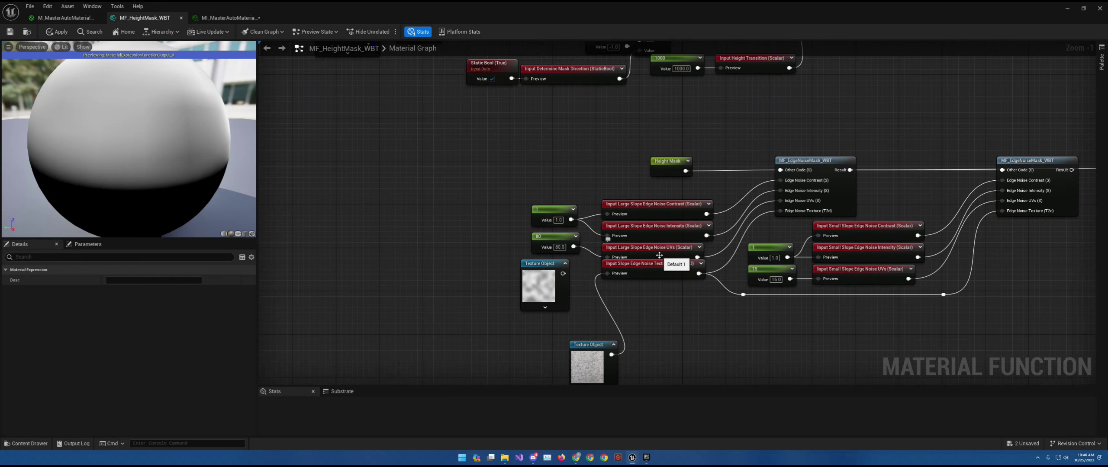
# Wire the top Texture Object into the noise texture input, delete the unused one, and save
pyautogui.click(553, 247)
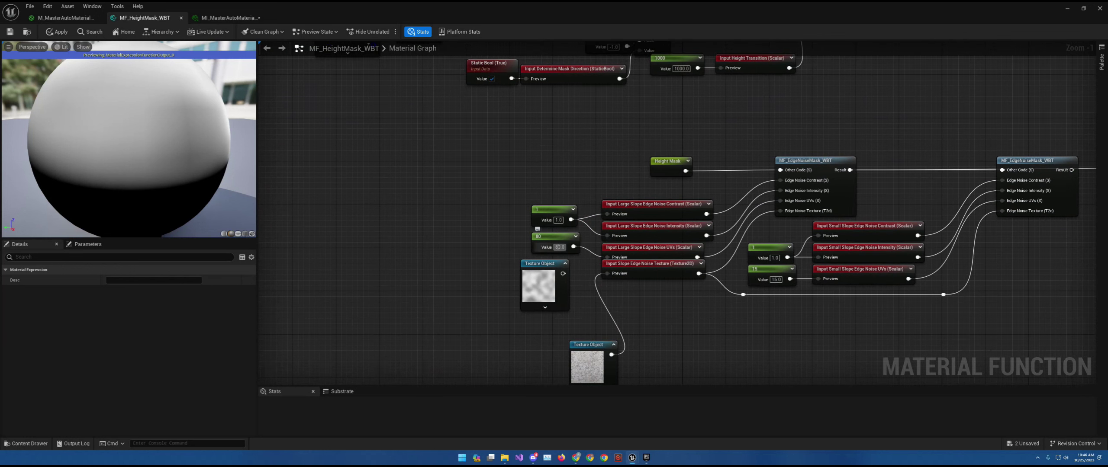
pyautogui.moveTo(697, 265); pyautogui.dragTo(527, 251, button='right')
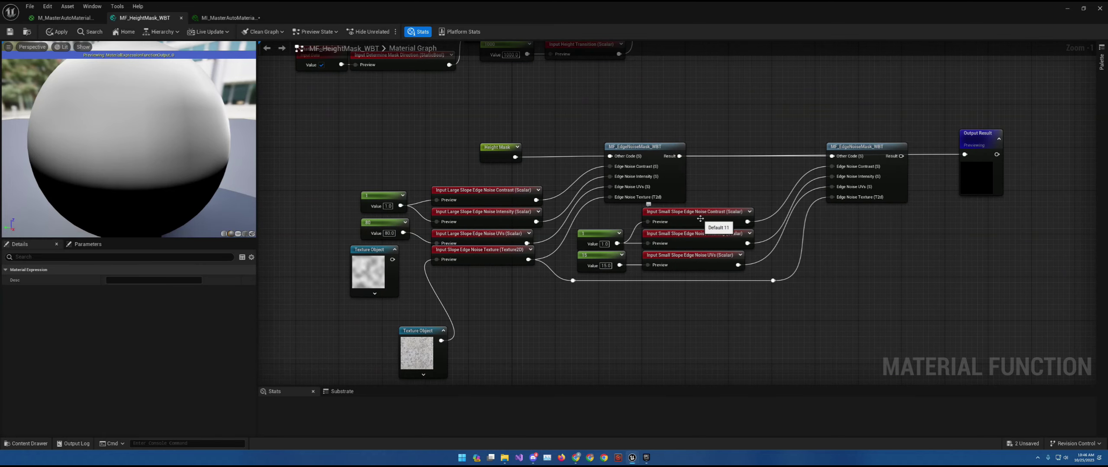
pyautogui.moveTo(663, 260); pyautogui.dragTo(755, 229, button='right')
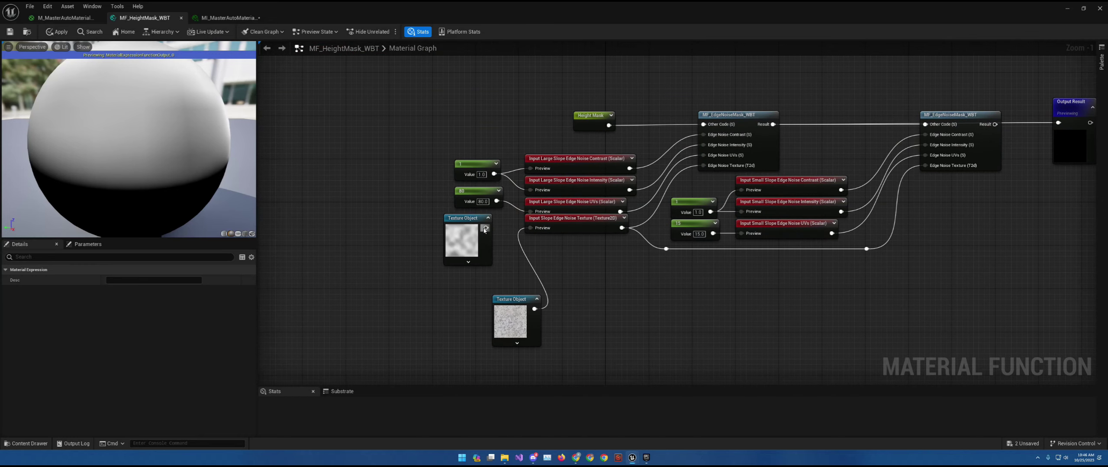
pyautogui.moveTo(486, 228); pyautogui.dragTo(531, 228)
pyautogui.moveTo(584, 267); pyautogui.dragTo(535, 307)
pyautogui.press('Delete')
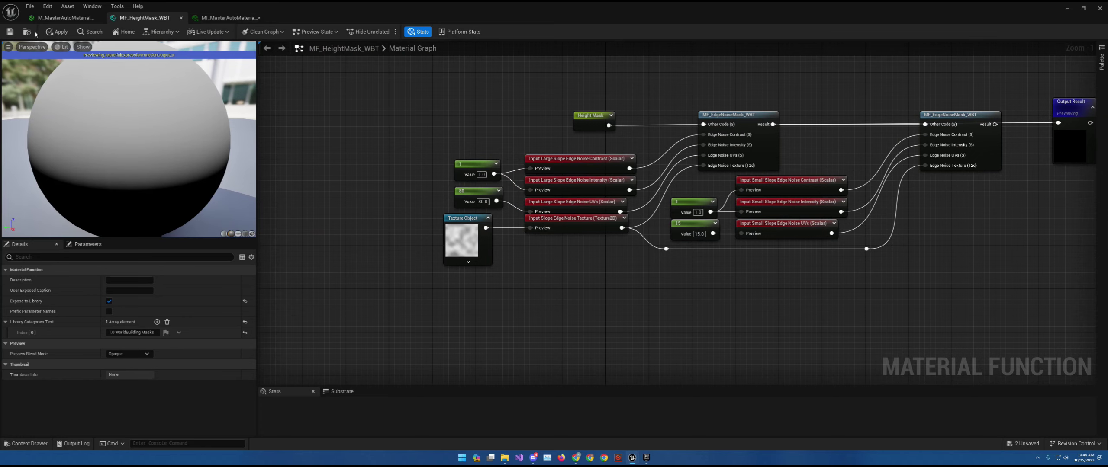
pyautogui.click(9, 34)
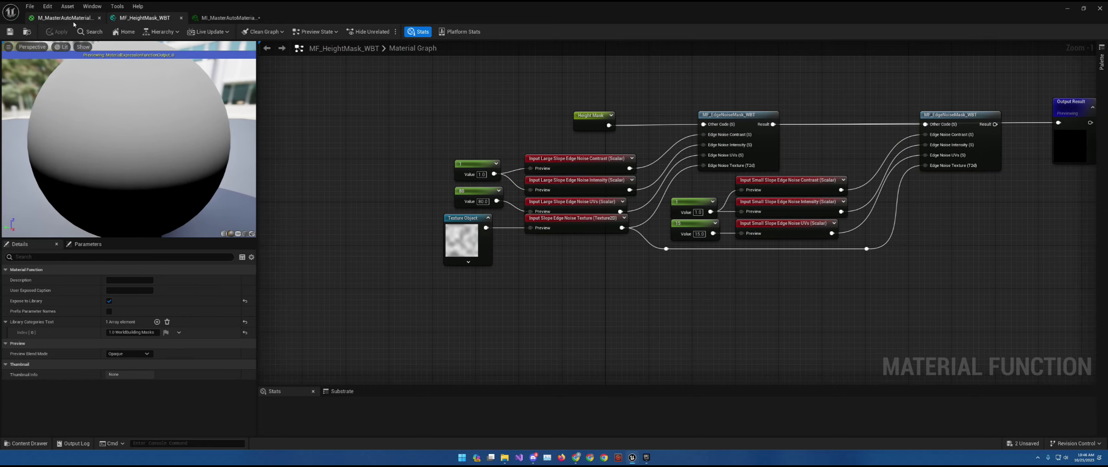
# Link Large and Small Noise Size to the large and small edge noise UV pins, then Save All
pyautogui.click(74, 20)
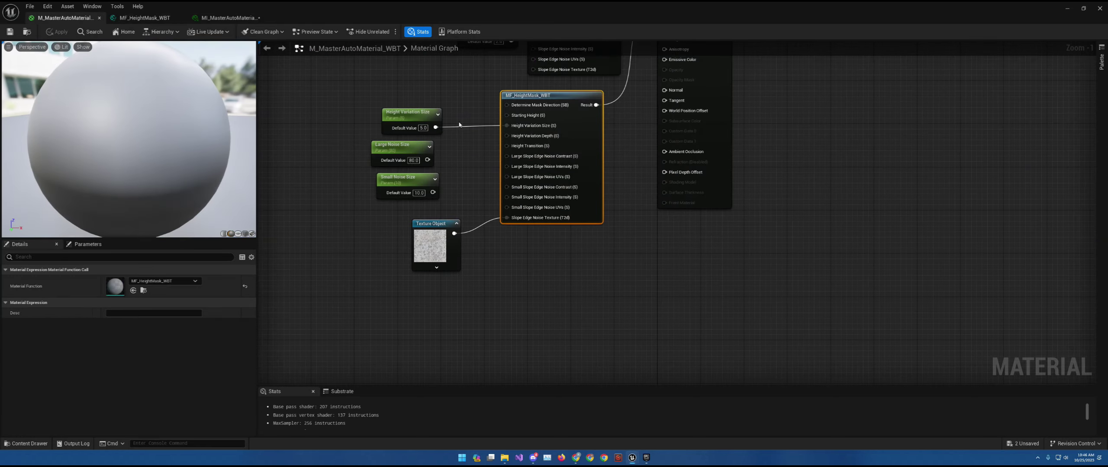
pyautogui.moveTo(427, 160); pyautogui.dragTo(509, 178)
pyautogui.moveTo(433, 192); pyautogui.dragTo(508, 209)
pyautogui.moveTo(557, 12); pyautogui.dragTo(0, 146)
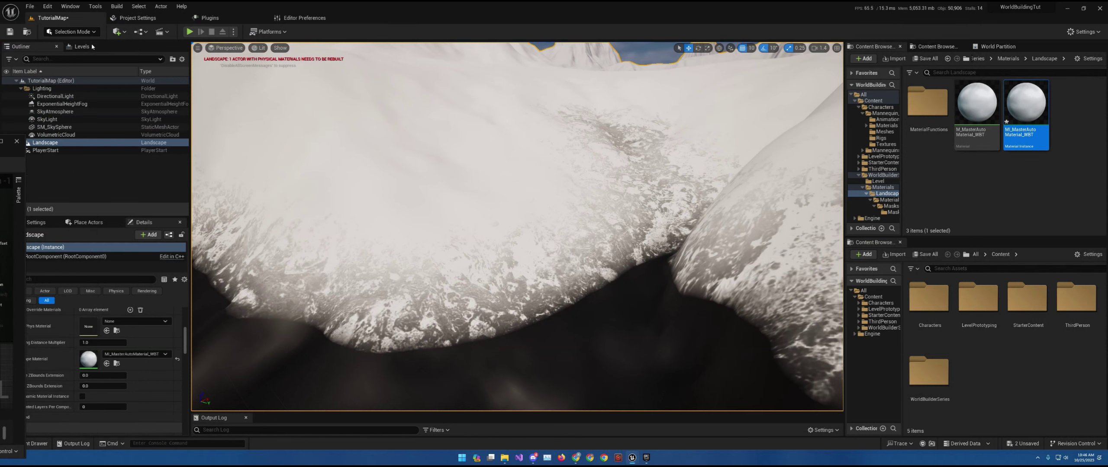
pyautogui.click(10, 32)
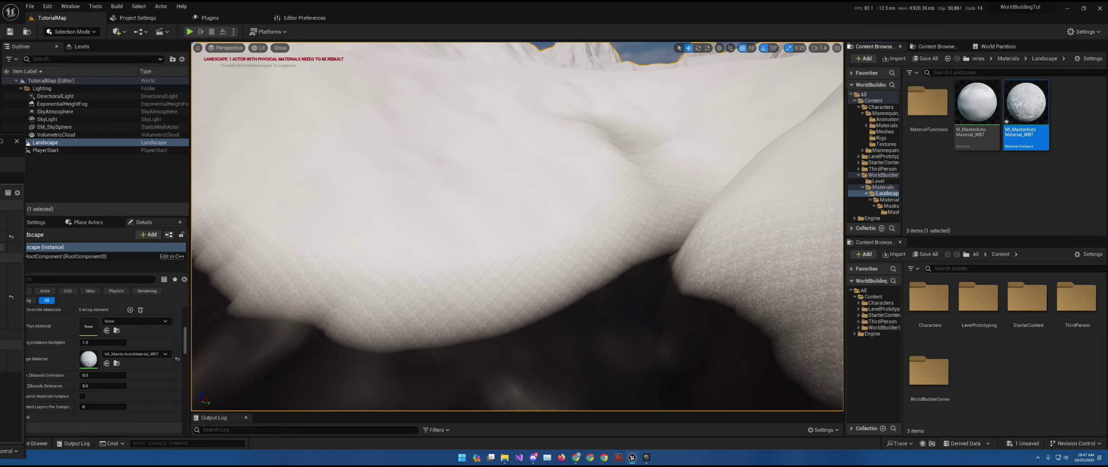
pyautogui.moveTo(0, 145); pyautogui.dragTo(642, 68)
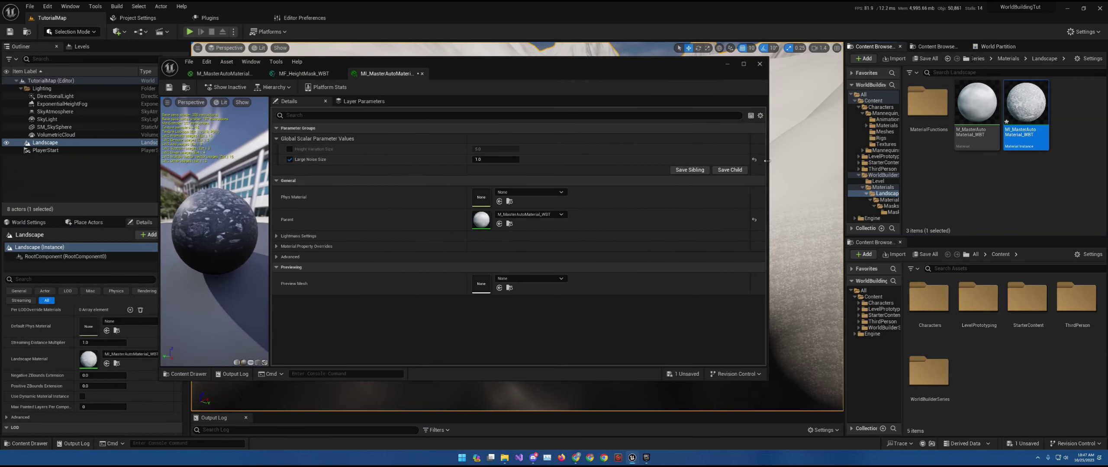
# Wire MF_EdgeNoiseMask_WBT Result into Output Result in MF_HeightMask_WBT and apply the change
pyautogui.moveTo(767, 161); pyautogui.dragTo(565, 160)
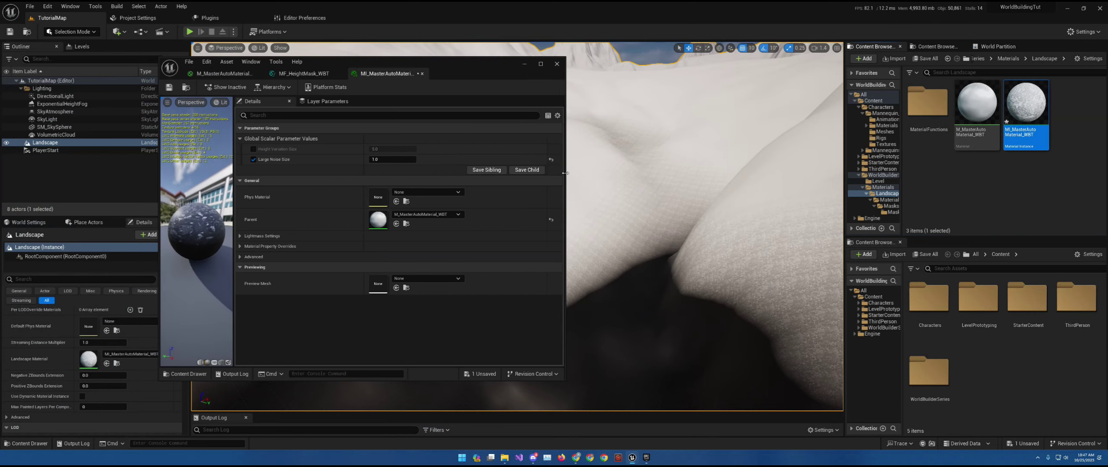
pyautogui.click(297, 75)
pyautogui.moveTo(393, 141); pyautogui.dragTo(92, 149, button='right')
pyautogui.moveTo(267, 150); pyautogui.dragTo(254, 148, button='right')
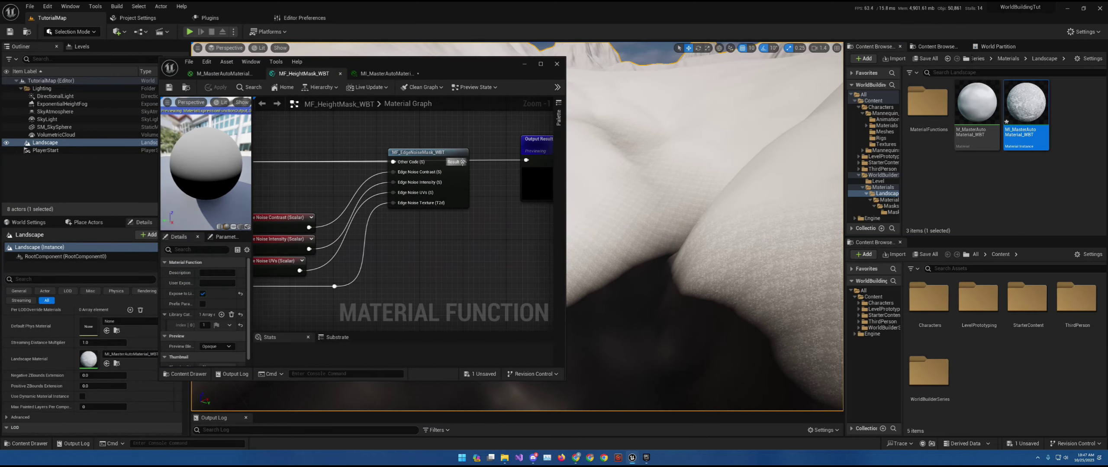
pyautogui.moveTo(462, 162); pyautogui.dragTo(527, 161)
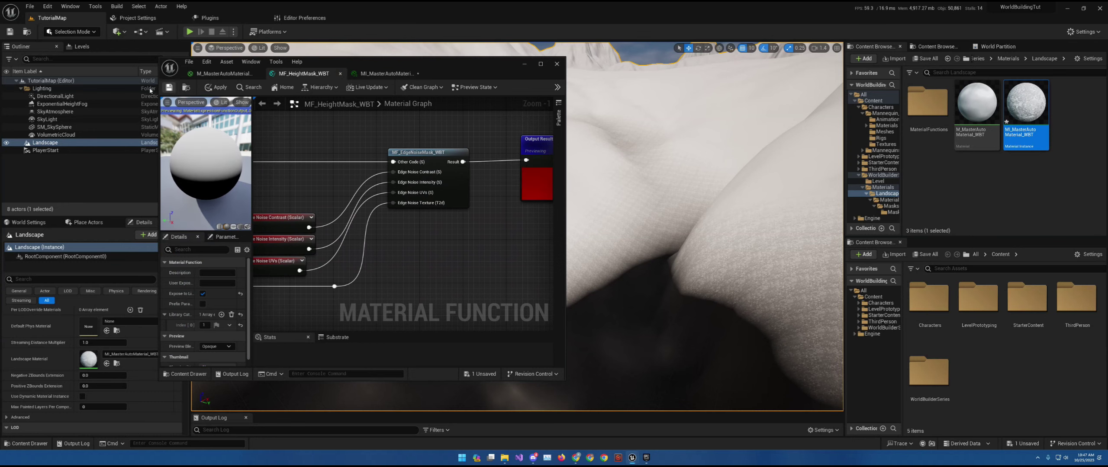
pyautogui.click(216, 87)
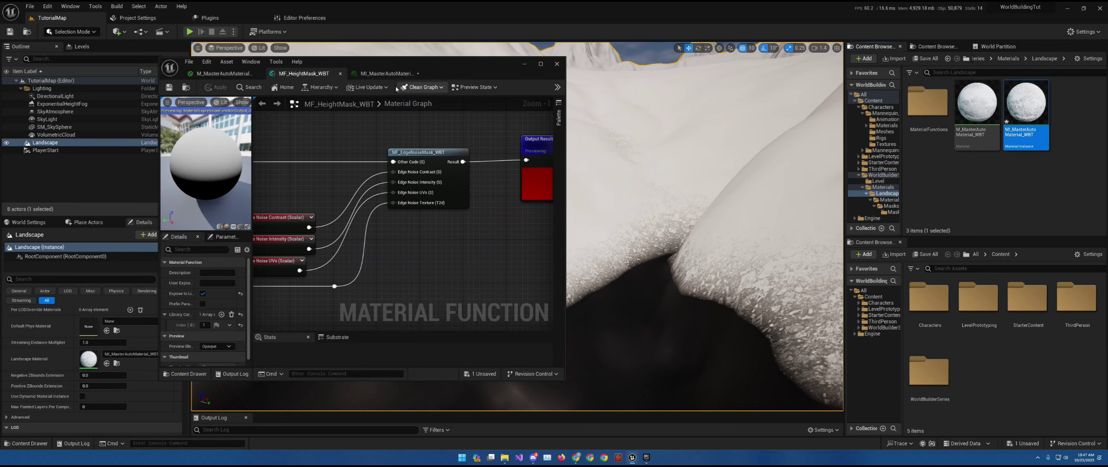
pyautogui.click(229, 74)
pyautogui.click(385, 74)
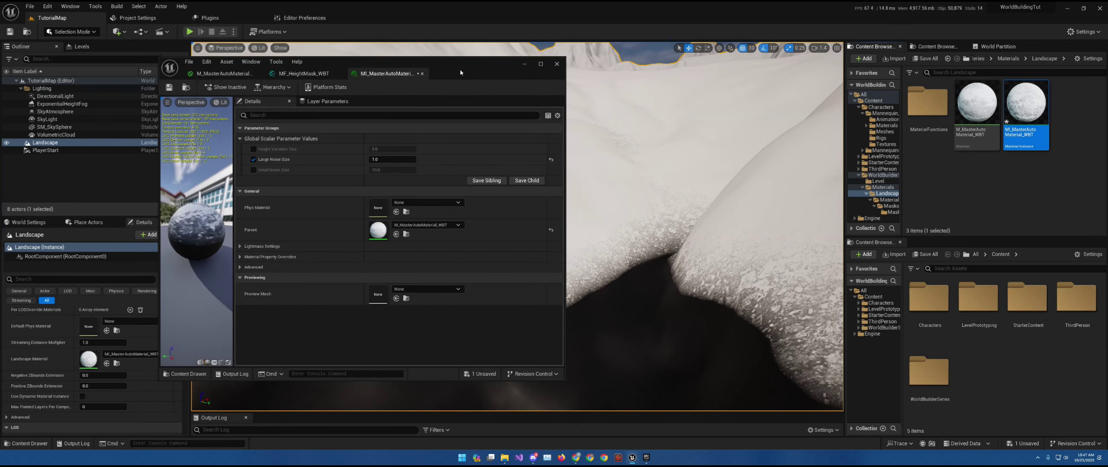
pyautogui.moveTo(459, 71); pyautogui.dragTo(346, 125)
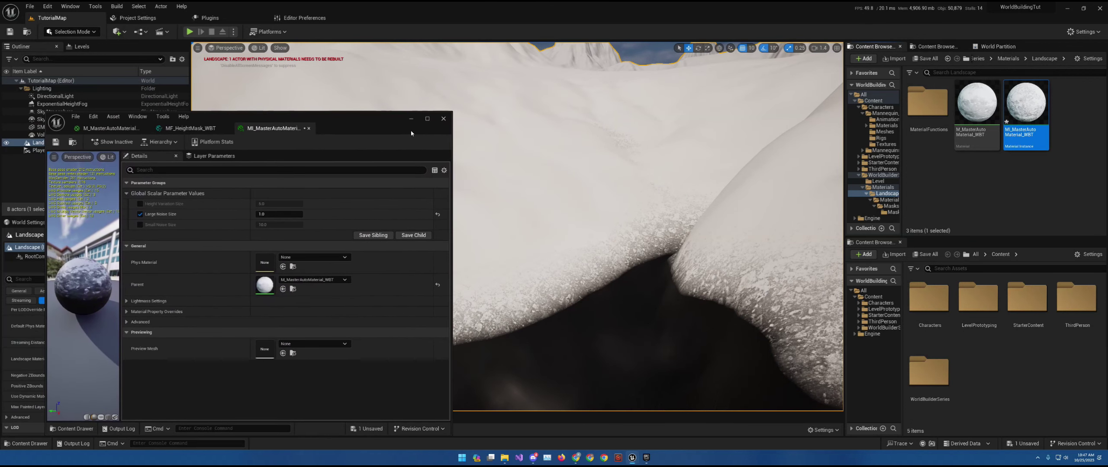
# Enable the Small Noise Size override and set Large Noise Size to 80
pyautogui.press('w')
pyautogui.moveTo(563, 194); pyautogui.dragTo(617, 203, button='right')
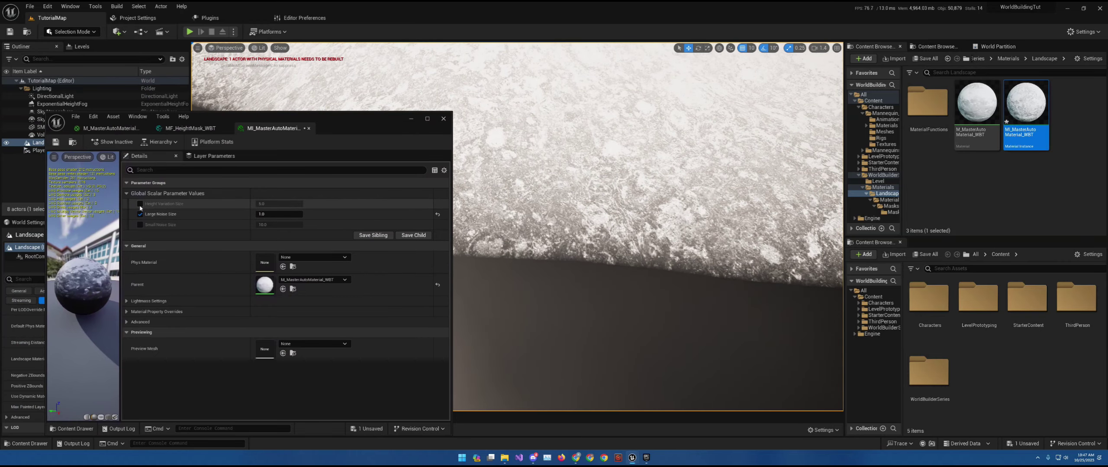
pyautogui.click(139, 225)
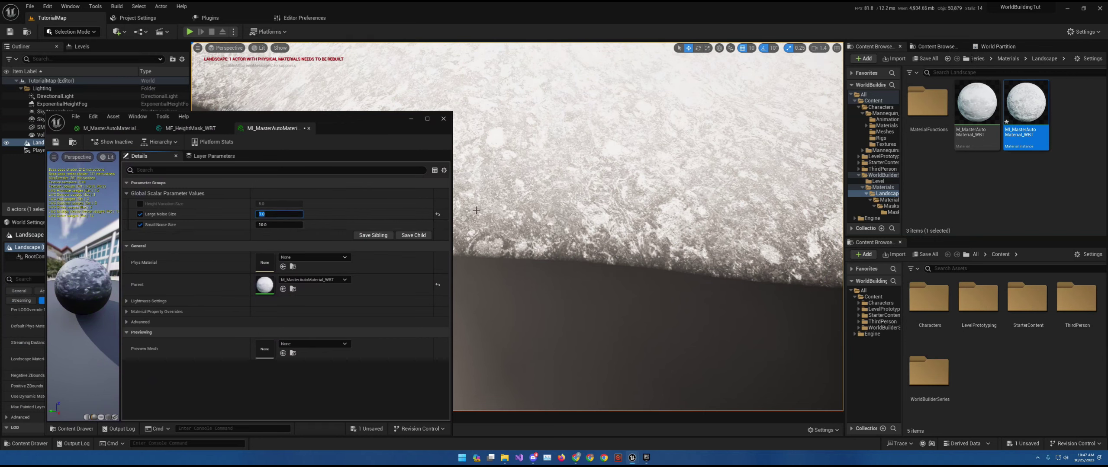
pyautogui.write('80')
pyautogui.press('Return')
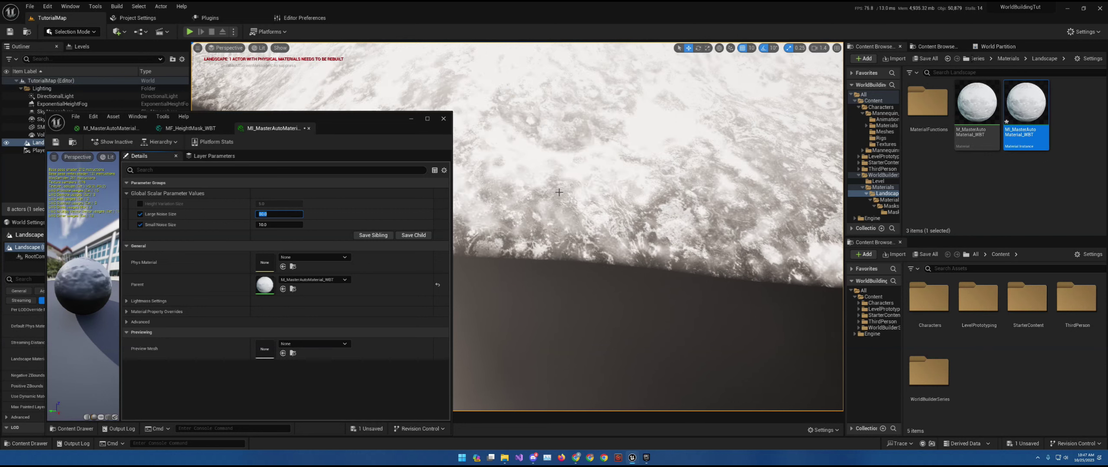
# Set Small Noise Size to 2 and fly across the landscape to inspect the snow edges
pyautogui.press('Tab')
pyautogui.write('20')
pyautogui.press('Return')
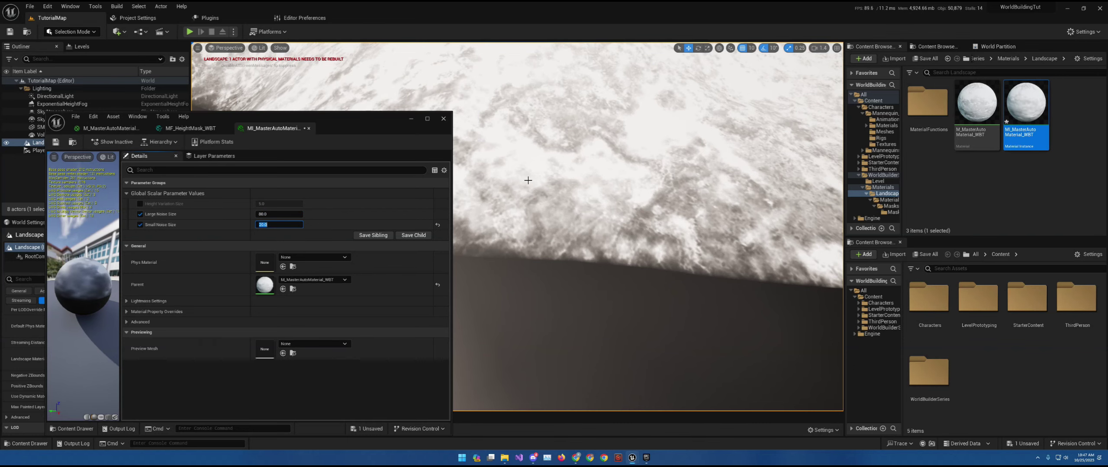
pyautogui.write('2')
pyautogui.press('Return')
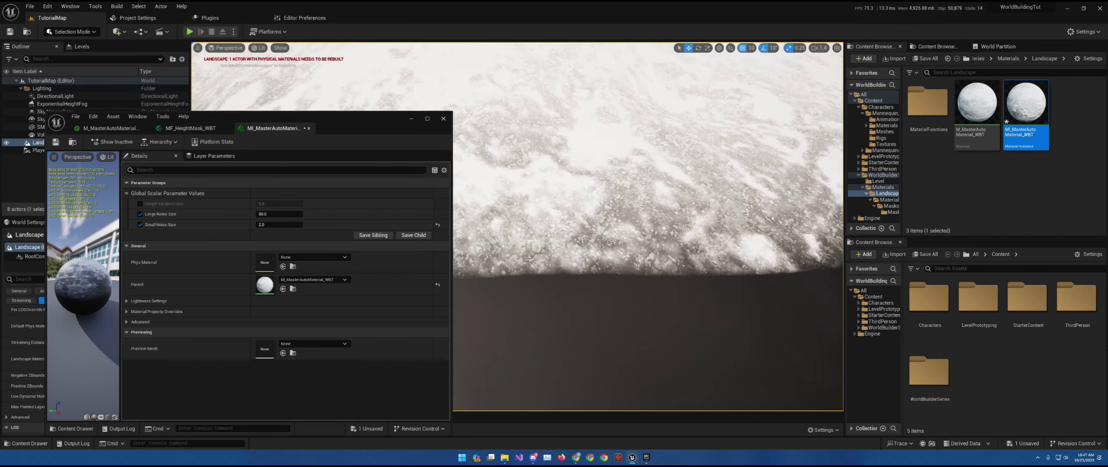
pyautogui.moveTo(649, 229)
pyautogui.mouseDown(button='right')
pyautogui.moveTo(628, 238)
pyautogui.moveTo(636, 242)
pyautogui.moveTo(602, 217)
pyautogui.moveTo(649, 229)
pyautogui.moveTo(675, 208)
pyautogui.moveTo(654, 216)
pyautogui.mouseUp(button='right')
pyautogui.moveTo(531, 250)
pyautogui.mouseDown(button='right')
pyautogui.moveTo(546, 255)
pyautogui.moveTo(528, 268)
pyautogui.moveTo(531, 250)
pyautogui.mouseUp(button='right')
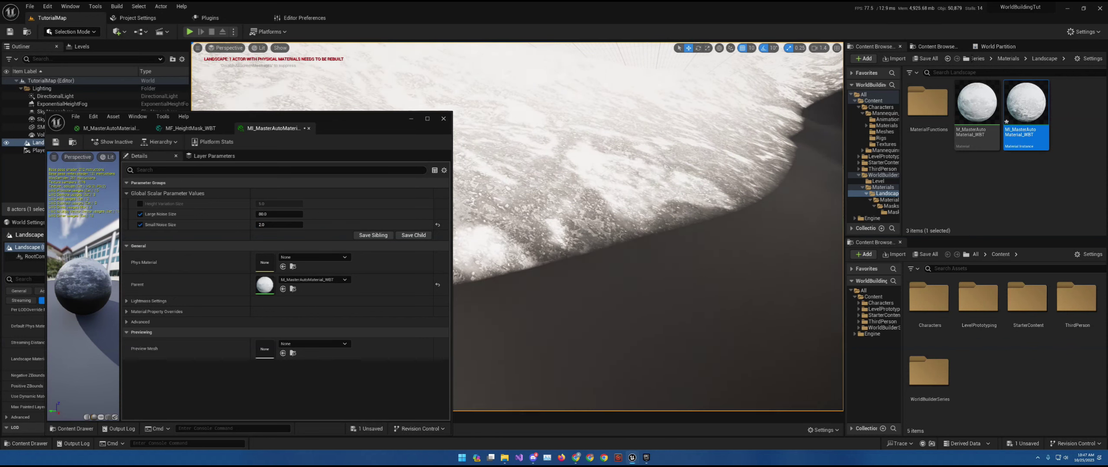
pyautogui.click(191, 129)
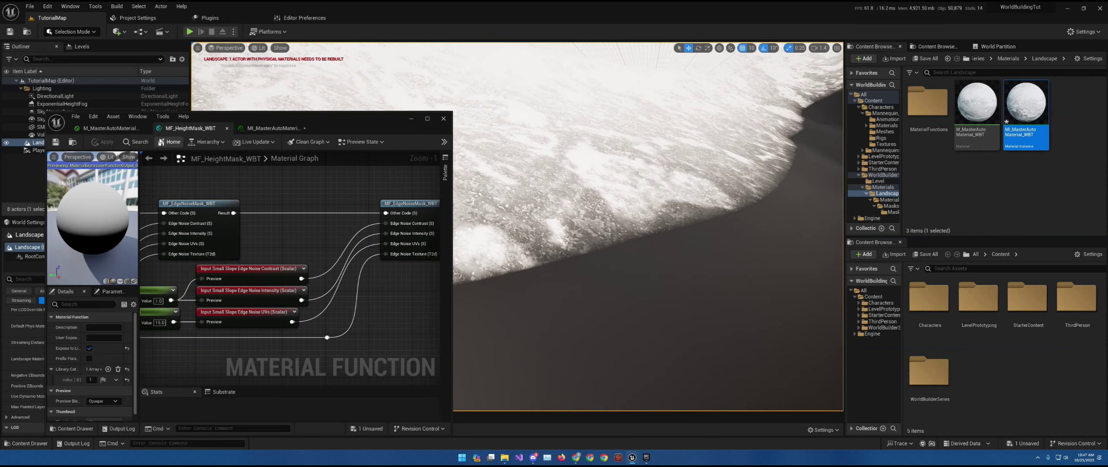
# Add a Slope Edge Contrast constant of 2.0, connect it to the mask function input, and save
pyautogui.click(109, 128)
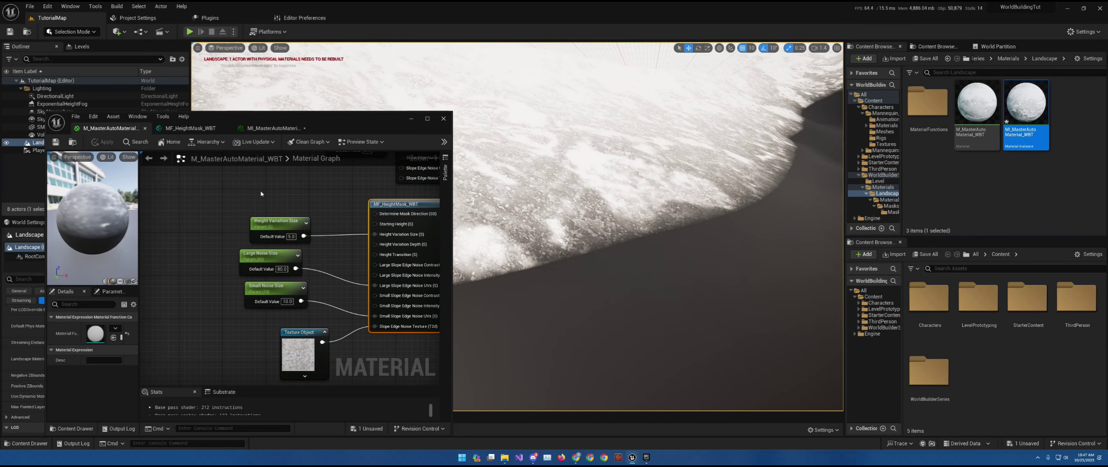
pyautogui.click(246, 197)
pyautogui.click(190, 195)
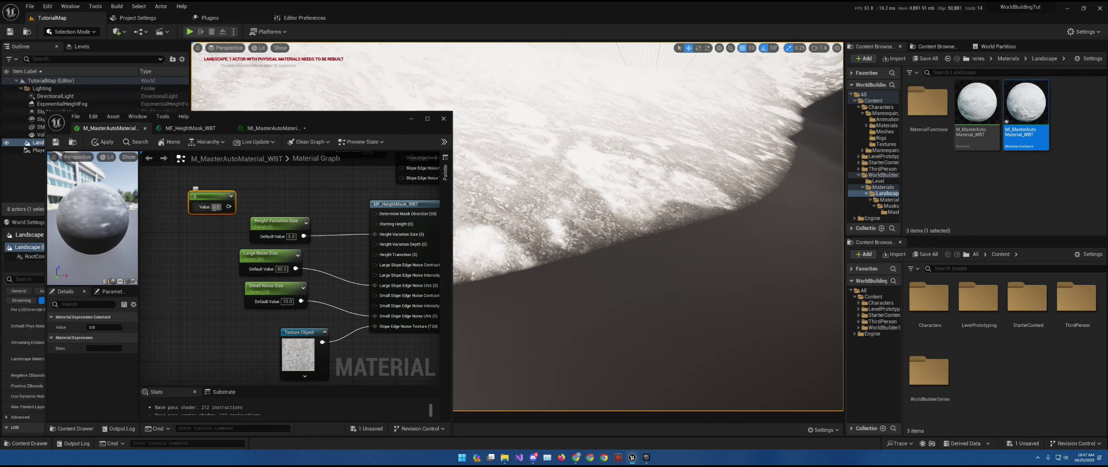
pyautogui.click(265, 203)
pyautogui.moveTo(270, 200); pyautogui.dragTo(208, 238, button='right')
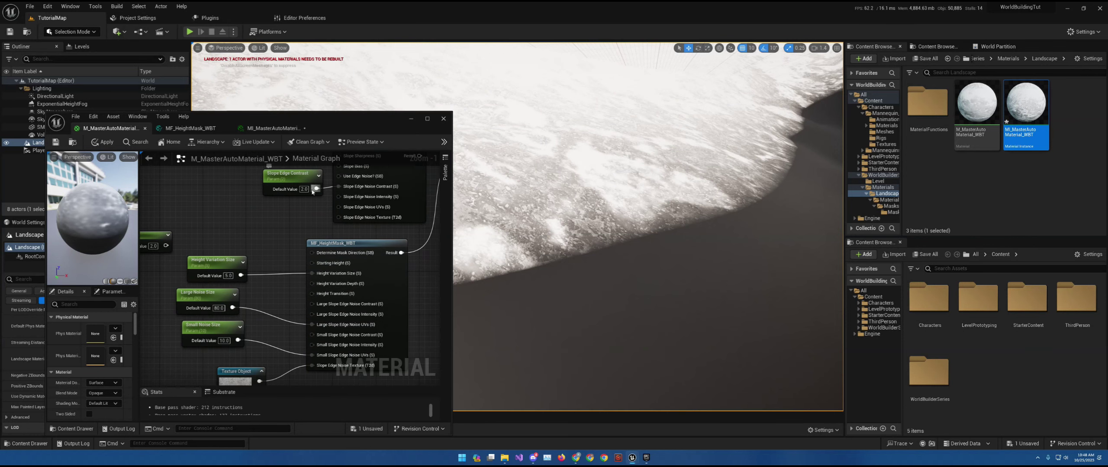
pyautogui.moveTo(316, 189); pyautogui.dragTo(312, 355)
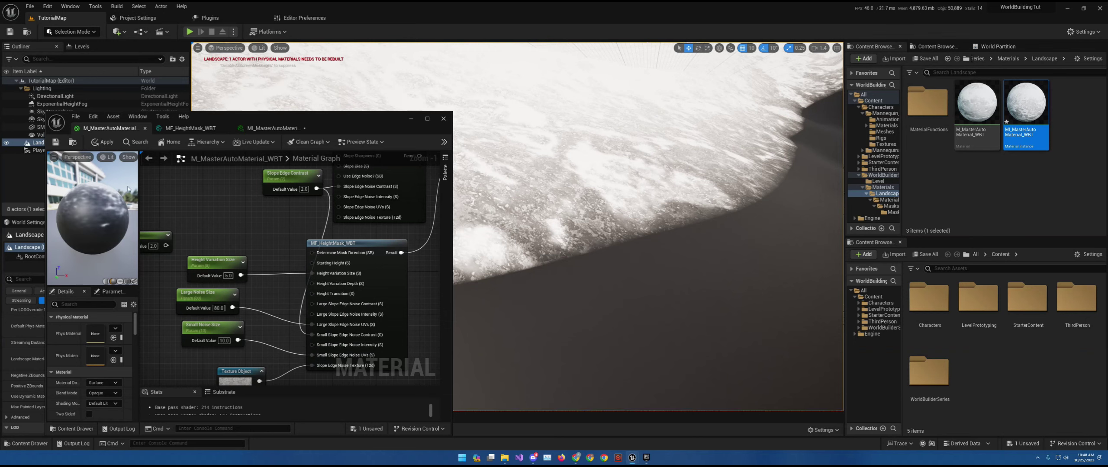
pyautogui.click(56, 142)
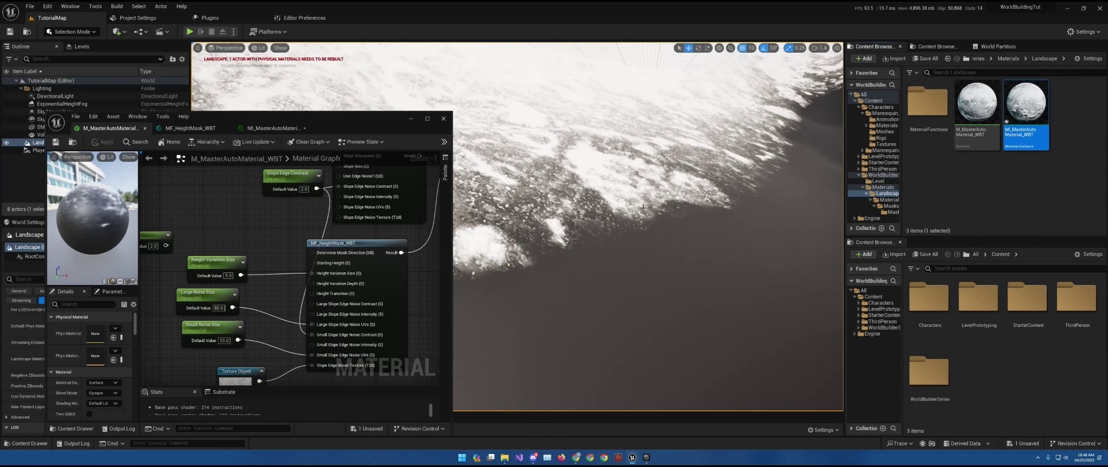
pyautogui.moveTo(643, 207)
pyautogui.mouseDown(button='right')
pyautogui.moveTo(562, 190)
pyautogui.moveTo(640, 207)
pyautogui.moveTo(619, 215)
pyautogui.moveTo(640, 230)
pyautogui.moveTo(645, 195)
pyautogui.moveTo(642, 209)
pyautogui.mouseUp(button='right')
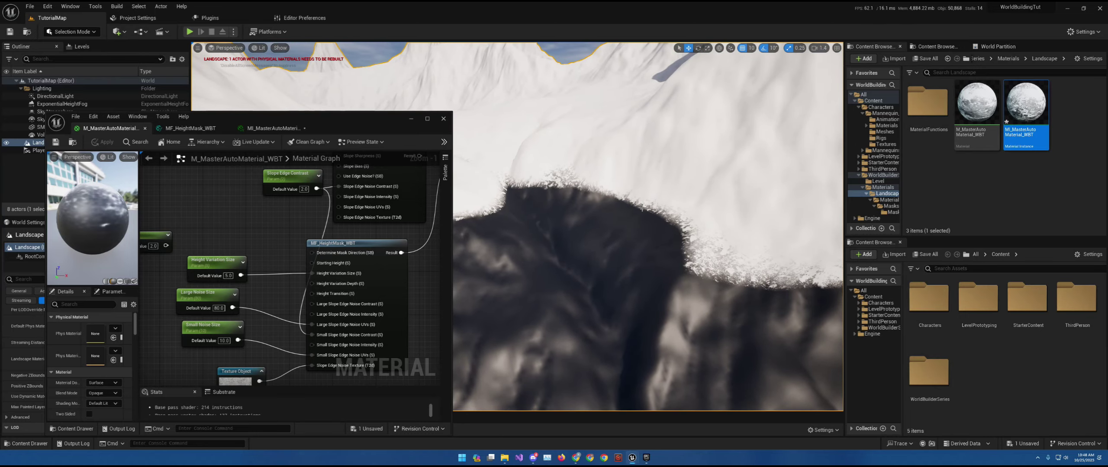